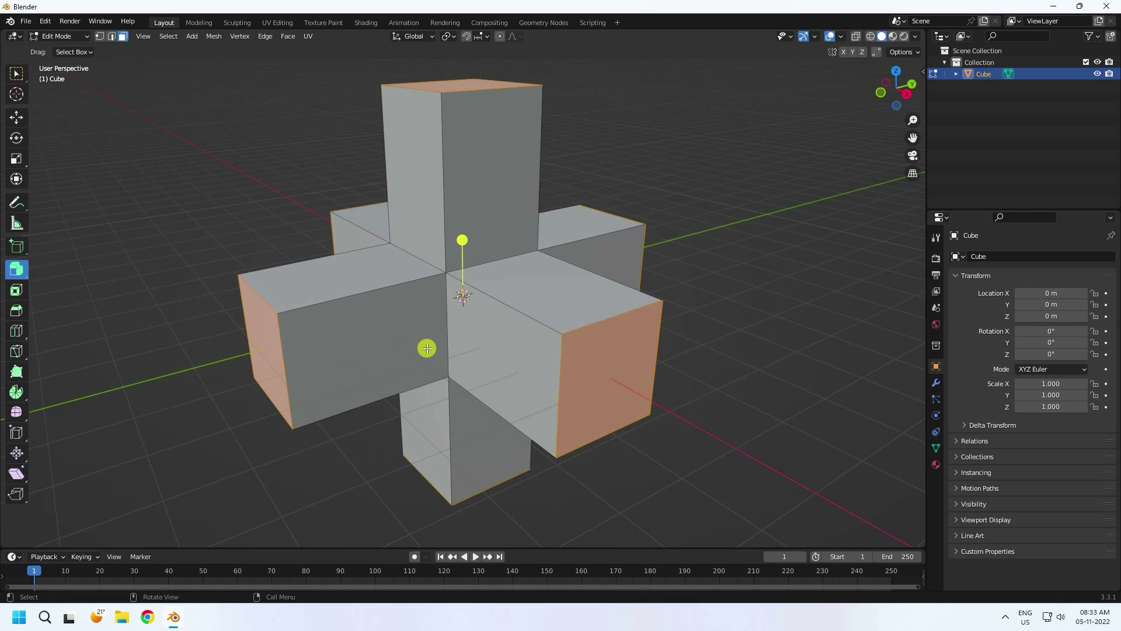
- Start a bevel on the arm-end edges of the cross with Ctrl+B
{"action": "key", "text": "ctrl+b"}
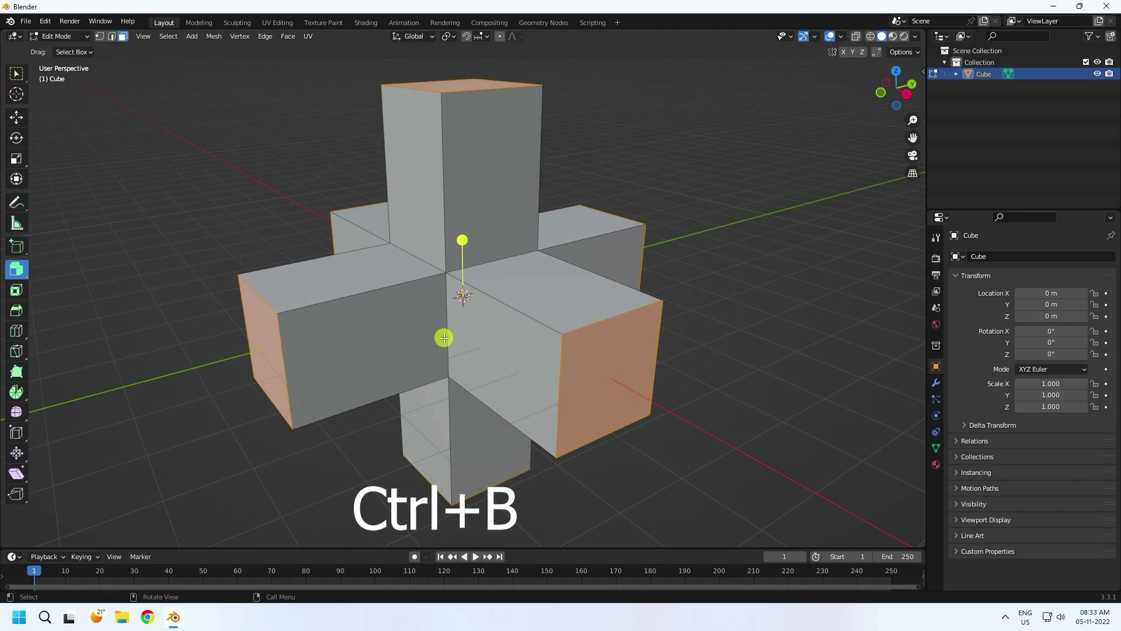
- Bevel the arm-end edges and set an initial 0.7 m width in the Bevel panel
{"action": "key", "text": "ctrl+b"}
{"action": "left_click", "coordinate": [449, 331]}
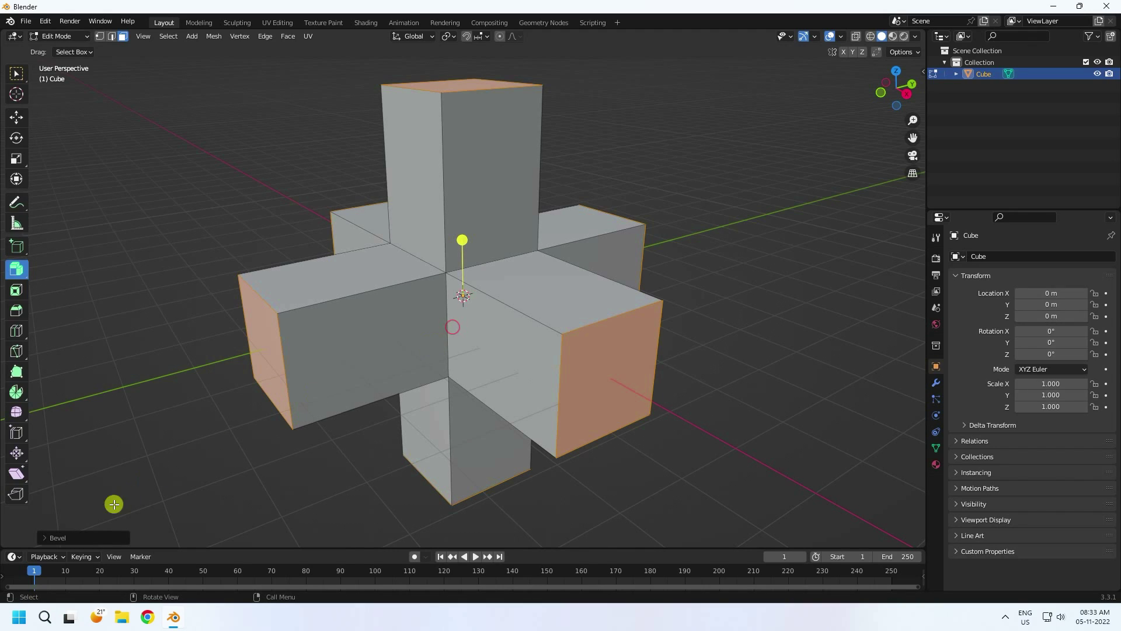
{"action": "left_click", "coordinate": [55, 536]}
{"action": "left_click_drag", "start_coordinate": [93, 359], "coordinate": [142, 357]}
{"action": "left_click", "coordinate": [143, 359]}
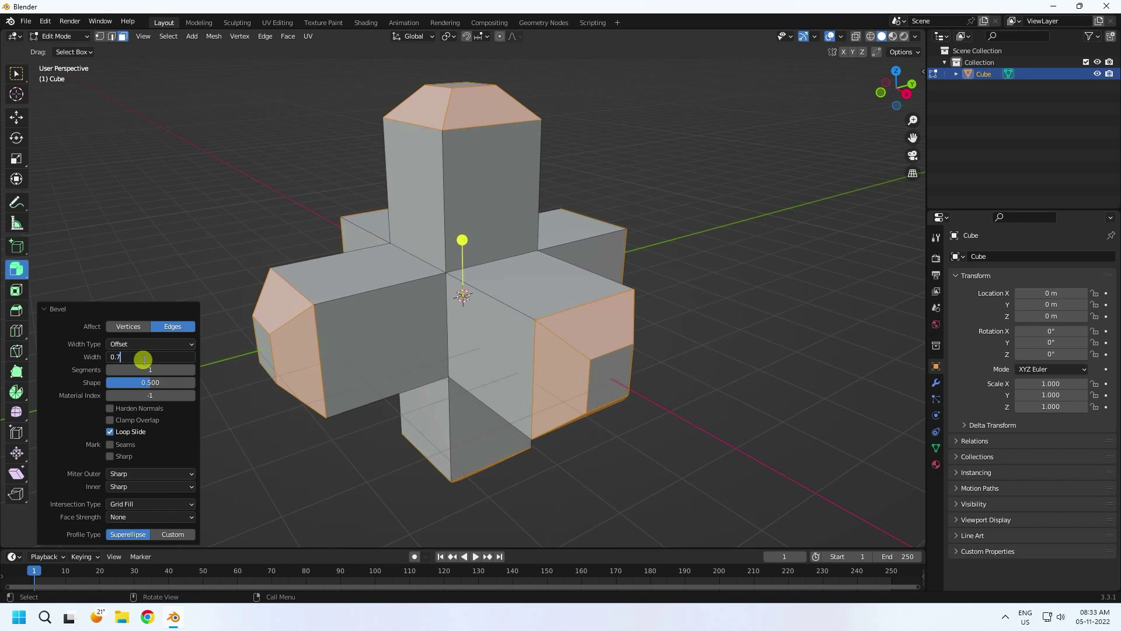
{"action": "type", "text": "0.7"}
{"action": "key", "text": "Return"}
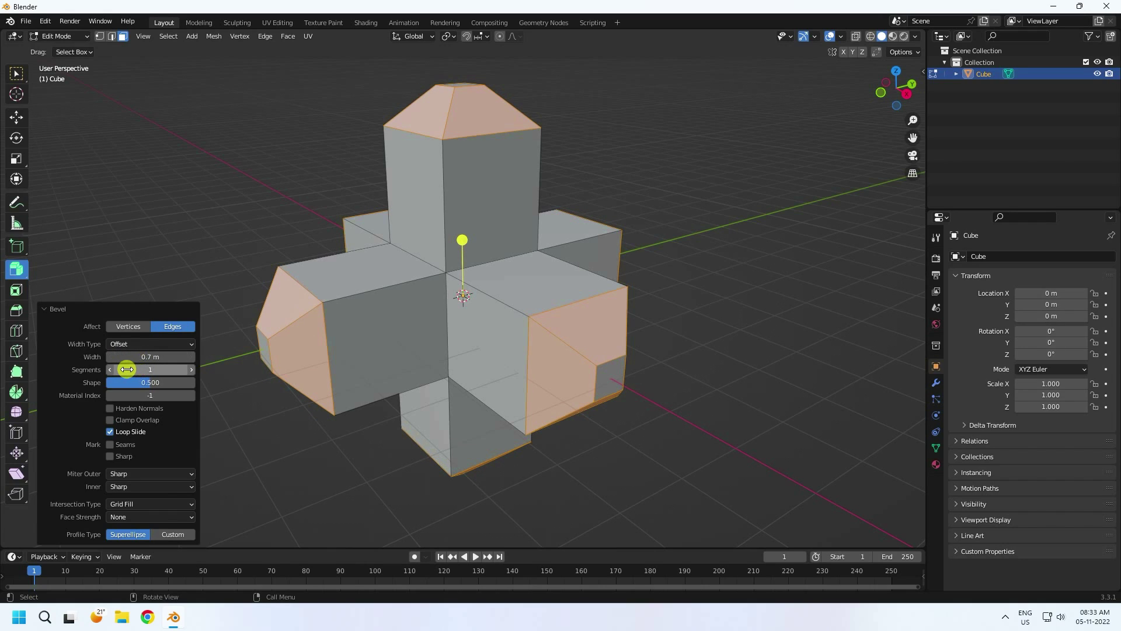
- Raise the bevel to 5 segments and widen it to 0.8 m
{"action": "left_click", "coordinate": [193, 370]}
{"action": "left_click", "coordinate": [194, 370]}
{"action": "left_click", "coordinate": [193, 369]}
{"action": "left_click", "coordinate": [194, 370]}
{"action": "left_click_drag", "start_coordinate": [149, 357], "coordinate": [149, 357]}
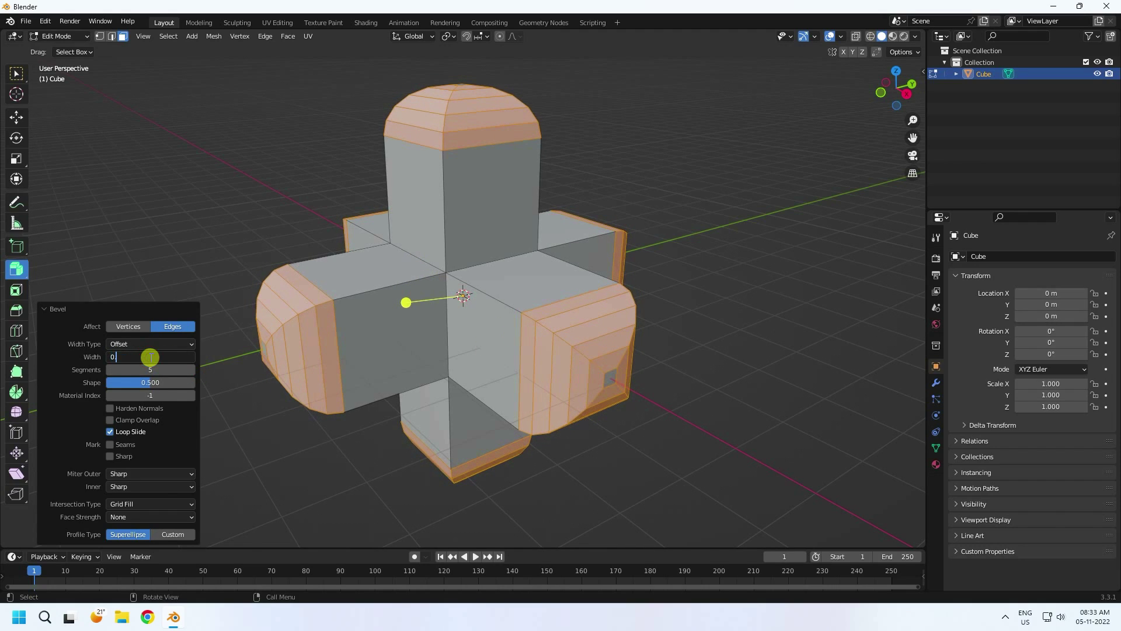
{"action": "type", "text": "0.8"}
{"action": "key", "text": "Return"}
{"action": "middle_click_drag", "start_coordinate": [388, 408], "coordinate": [406, 388]}
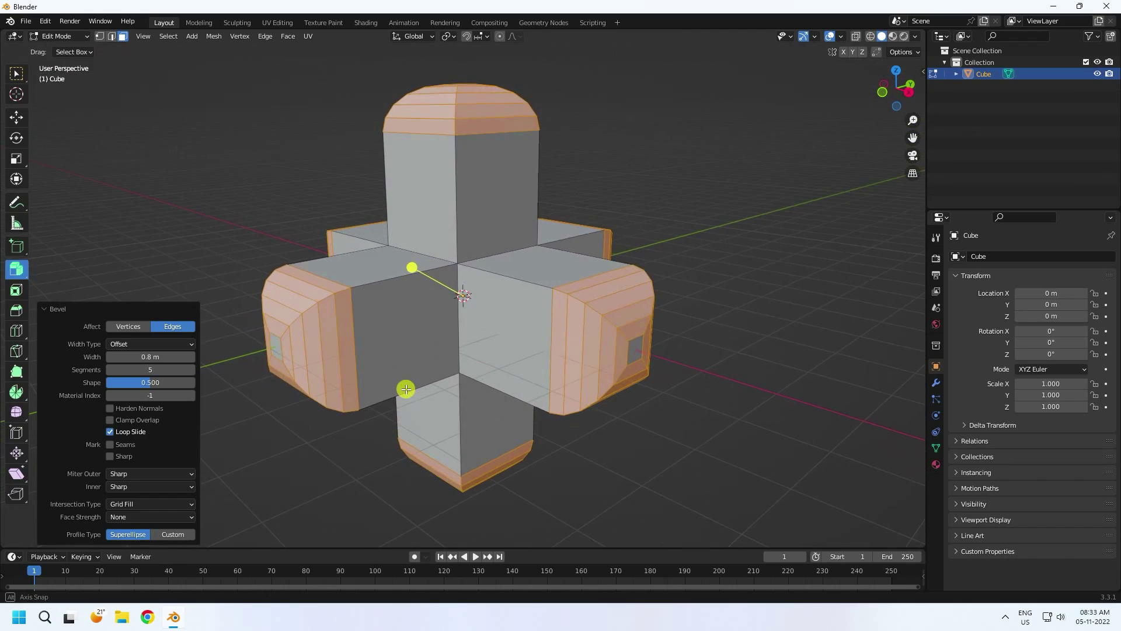
- Add a Subdivision Surface modifier with Viewport and Render levels both at 3
{"action": "left_click", "coordinate": [936, 383]}
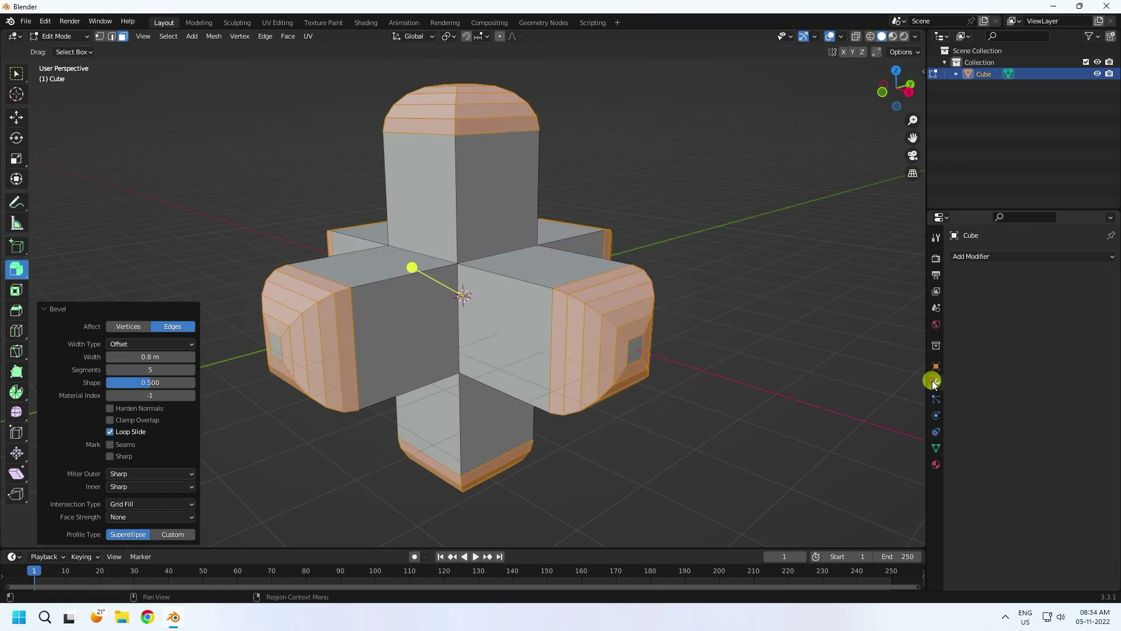
{"action": "left_click", "coordinate": [967, 257]}
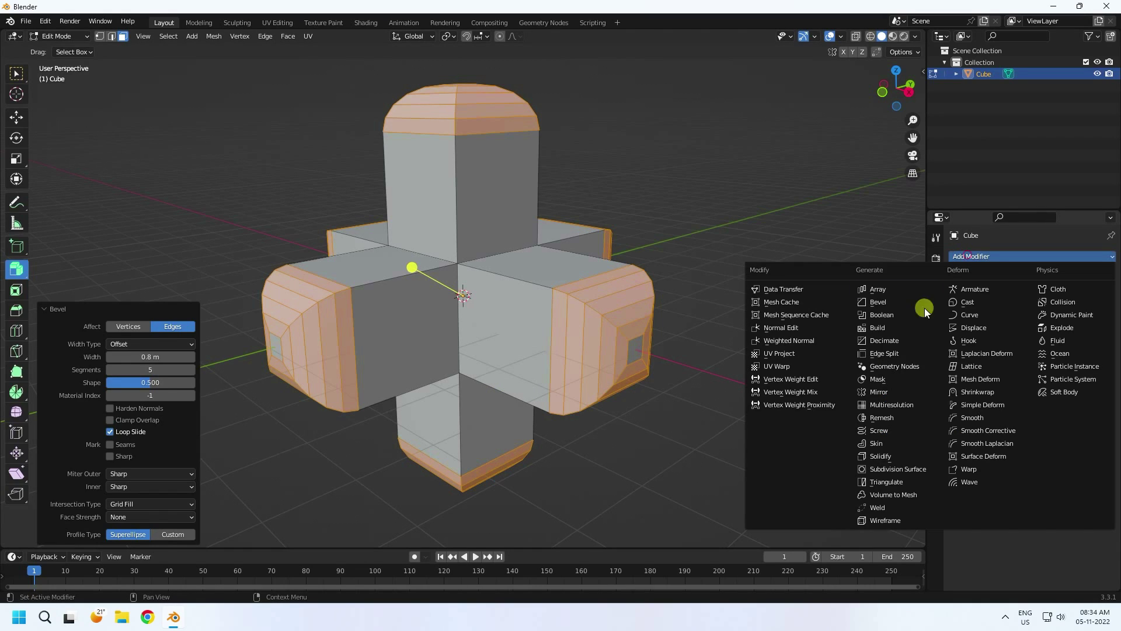
{"action": "left_click", "coordinate": [881, 470]}
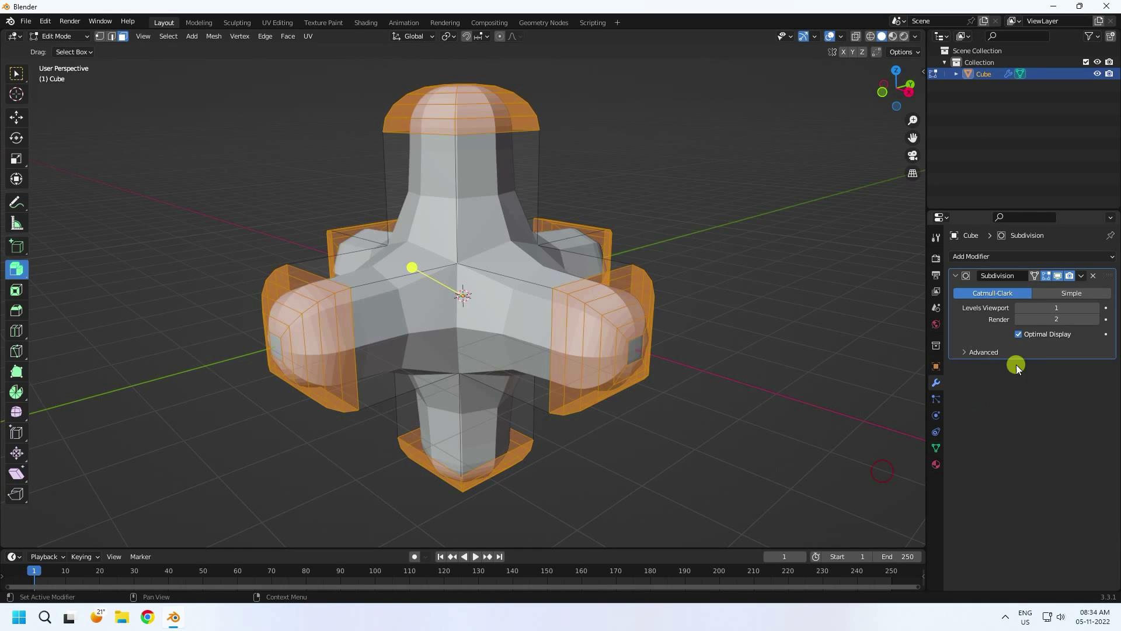
{"action": "left_click", "coordinate": [1098, 320]}
{"action": "left_click", "coordinate": [1092, 308]}
{"action": "left_click", "coordinate": [1092, 307]}
{"action": "left_click", "coordinate": [1090, 306]}
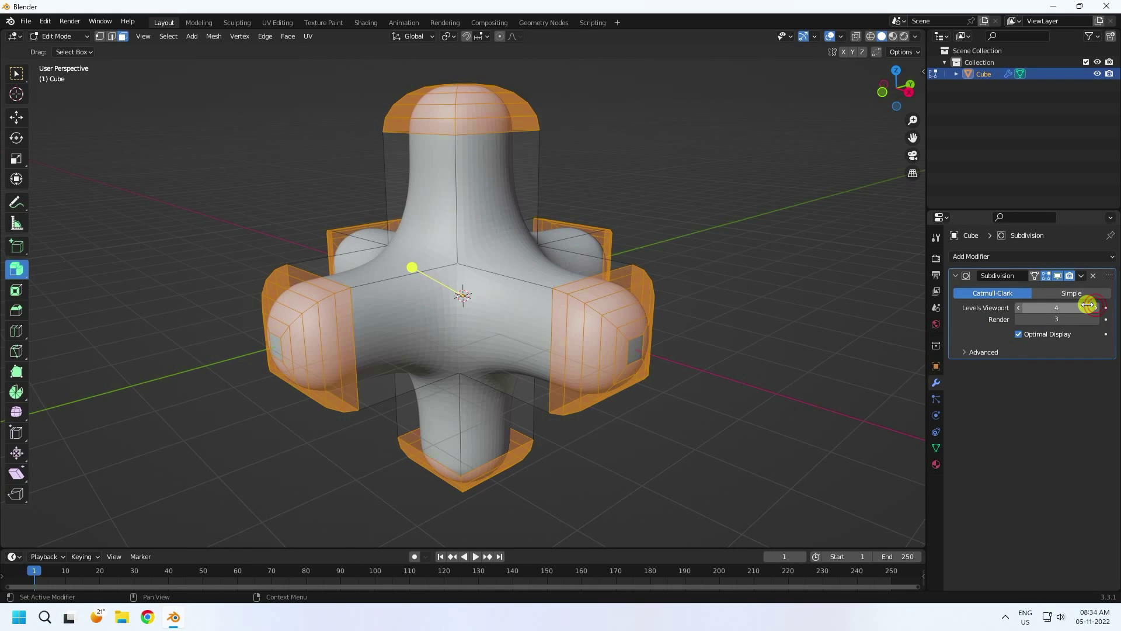
{"action": "mouse_move", "coordinate": [559, 385]}
{"action": "middle_mouse_down"}
{"action": "mouse_move", "coordinate": [576, 398]}
{"action": "mouse_move", "coordinate": [566, 391]}
{"action": "middle_mouse_up"}
{"action": "scroll", "coordinate": [428, 328], "scroll_direction": "down", "scroll_amount": 5}
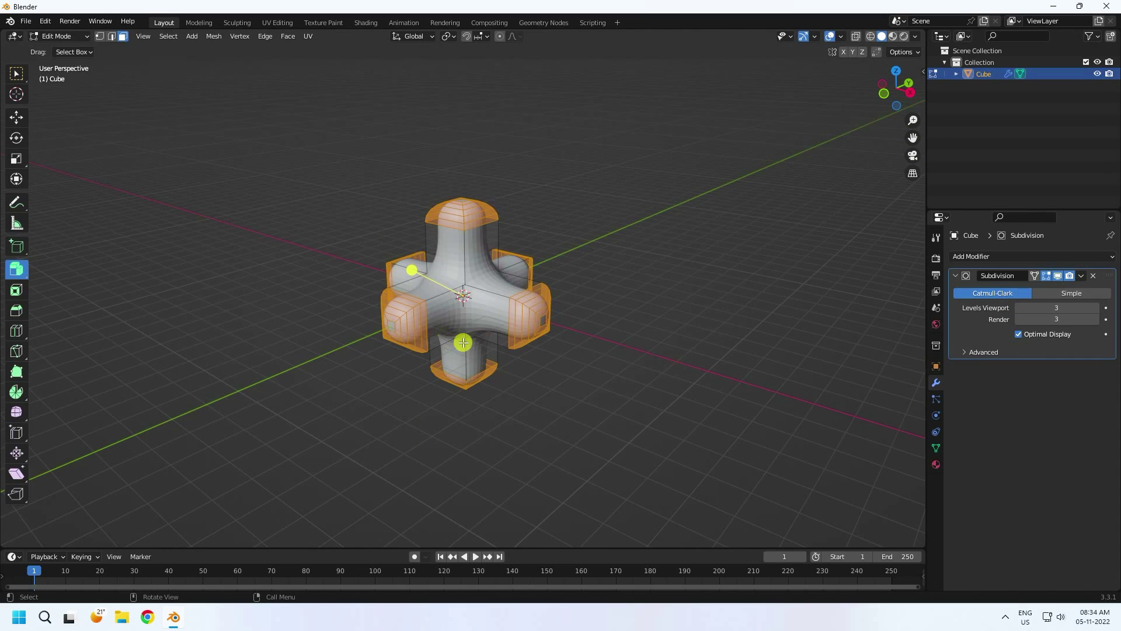
{"action": "scroll", "coordinate": [517, 262], "scroll_direction": "up", "scroll_amount": 3}
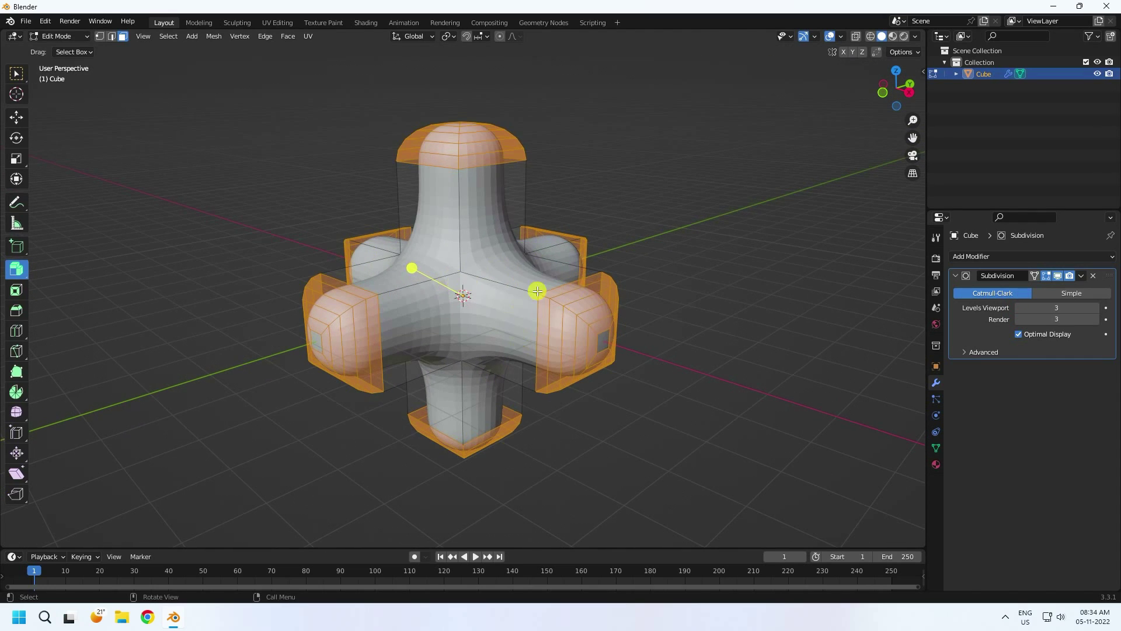
- Scale the whole mesh up by about 1.49
{"action": "left_click", "coordinate": [15, 117]}
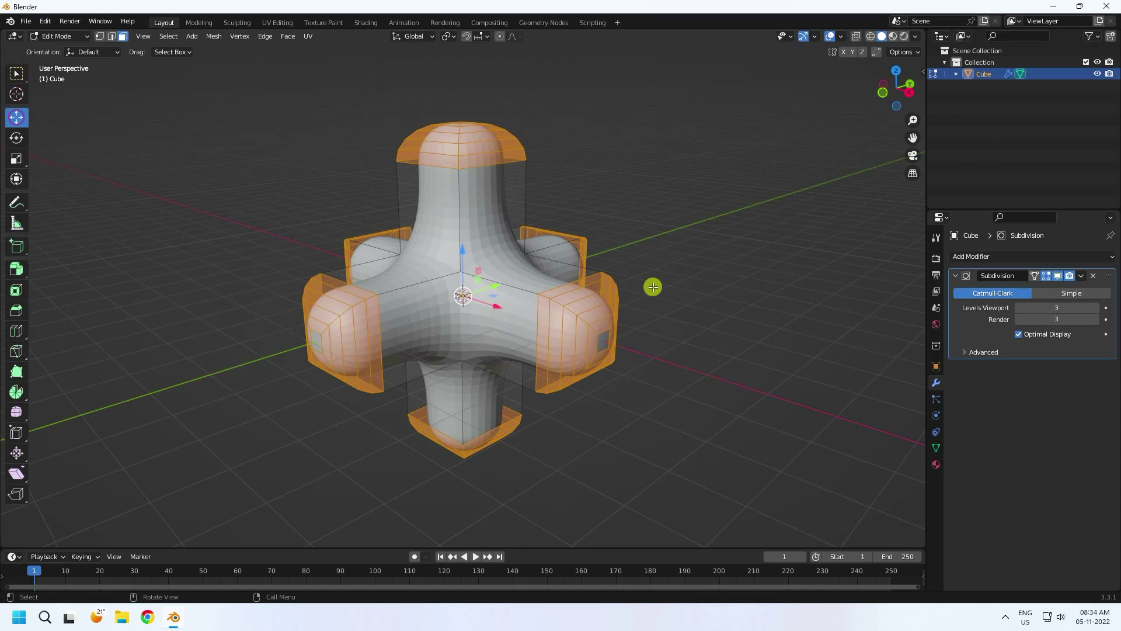
{"action": "key", "text": "s"}
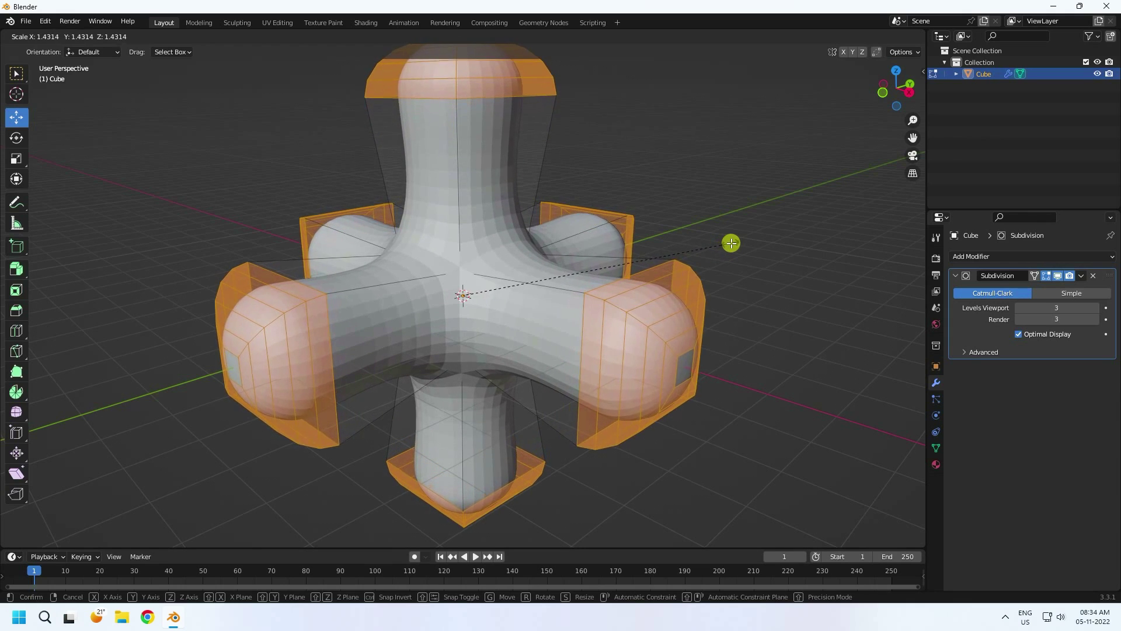
{"action": "left_click", "coordinate": [740, 237]}
{"action": "scroll", "coordinate": [480, 313], "scroll_direction": "down", "scroll_amount": 5}
{"action": "mouse_move", "coordinate": [480, 313]}
{"action": "middle_mouse_down"}
{"action": "mouse_move", "coordinate": [572, 321]}
{"action": "mouse_move", "coordinate": [493, 324]}
{"action": "middle_mouse_up"}
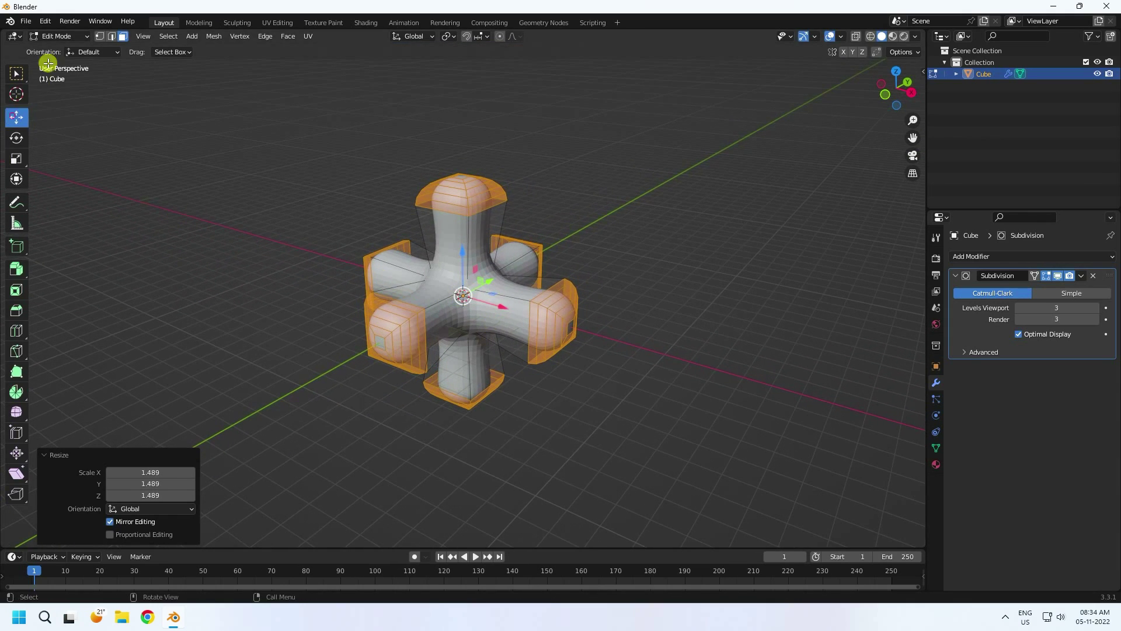
- Return to Object Mode and apply Shade Smooth to the cross blob
{"action": "left_click", "coordinate": [60, 37]}
{"action": "left_click", "coordinate": [61, 50]}
{"action": "scroll", "coordinate": [525, 229], "scroll_direction": "up", "scroll_amount": 5}
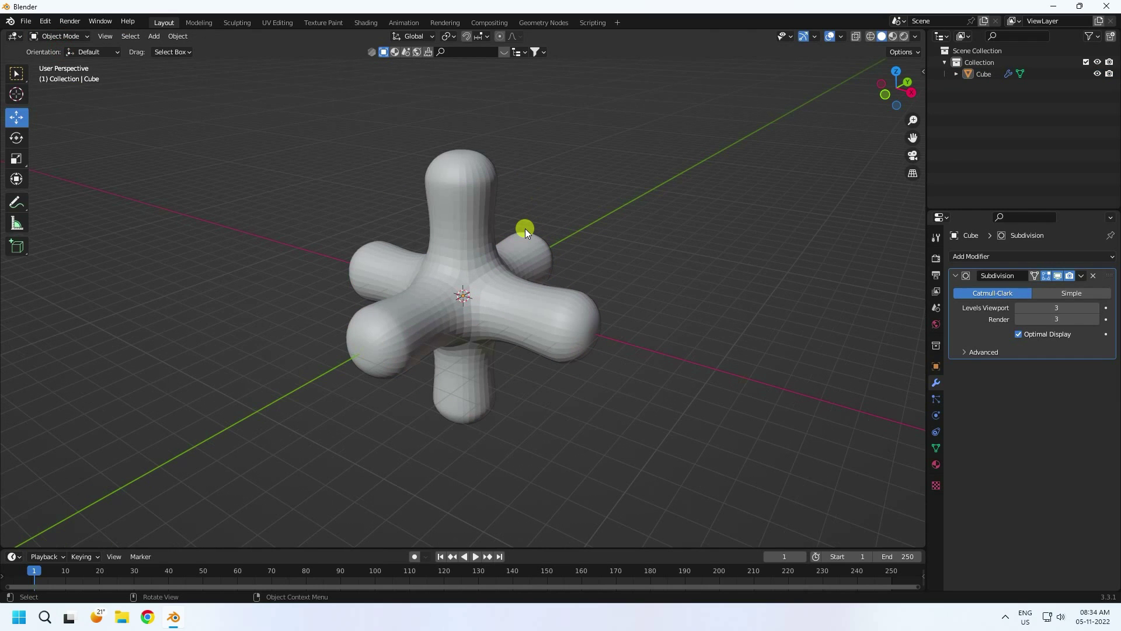
{"action": "left_click", "coordinate": [472, 241]}
{"action": "right_click", "coordinate": [471, 240]}
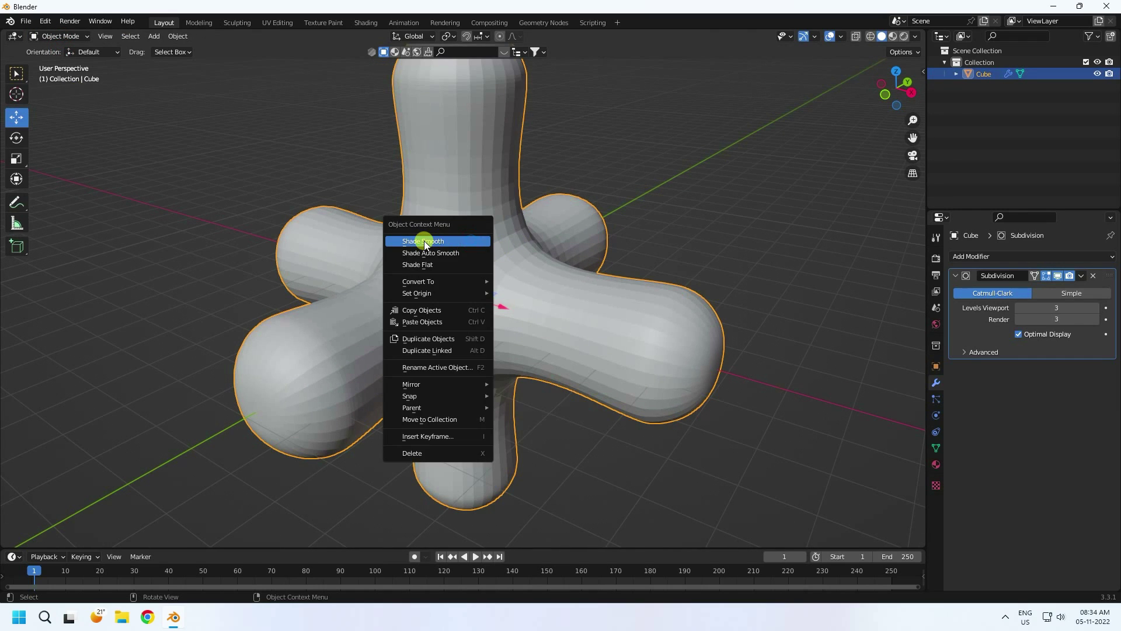
{"action": "left_click", "coordinate": [424, 240]}
{"action": "scroll", "coordinate": [590, 246], "scroll_direction": "down", "scroll_amount": 2}
{"action": "left_click", "coordinate": [589, 245]}
{"action": "mouse_move", "coordinate": [515, 257]}
{"action": "middle_mouse_down"}
{"action": "mouse_move", "coordinate": [626, 302]}
{"action": "mouse_move", "coordinate": [535, 251]}
{"action": "mouse_move", "coordinate": [507, 255]}
{"action": "mouse_move", "coordinate": [517, 258]}
{"action": "middle_mouse_up"}
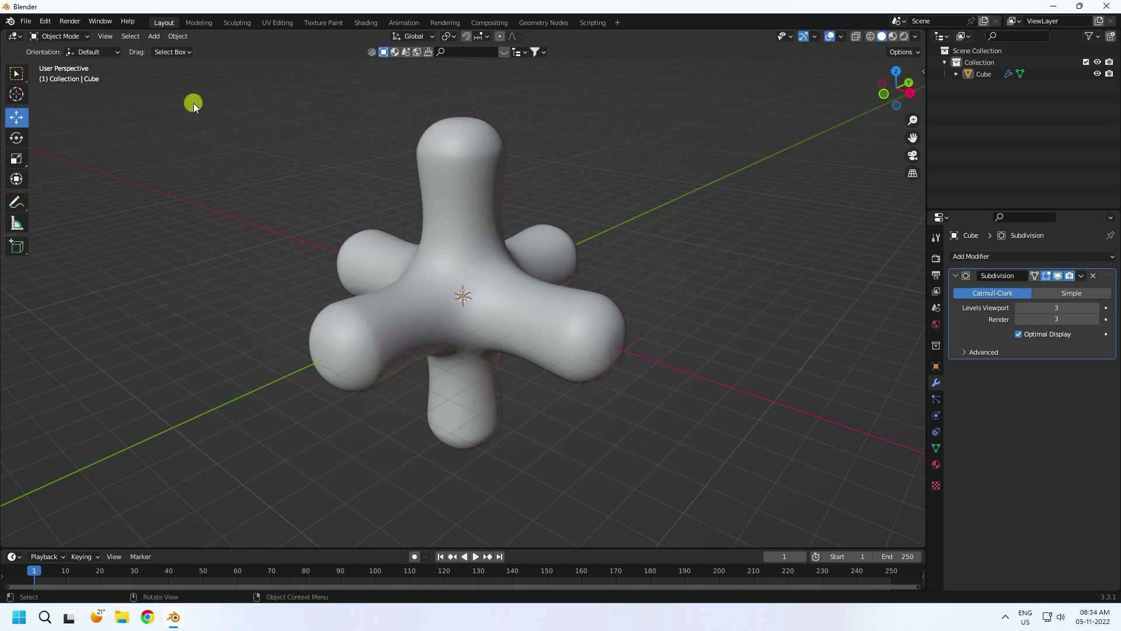
{"action": "left_click", "coordinate": [156, 39]}
{"action": "mouse_move", "coordinate": [166, 54]}
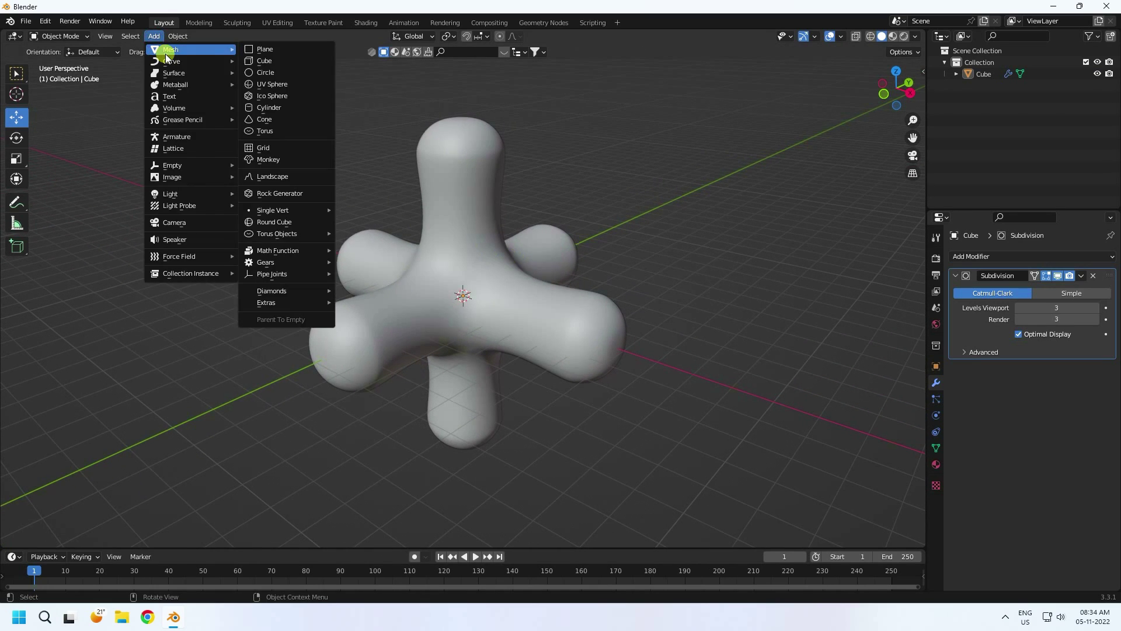
- Add a Round Cube with radius 1 and 16 arc divisions
{"action": "left_click", "coordinate": [289, 225]}
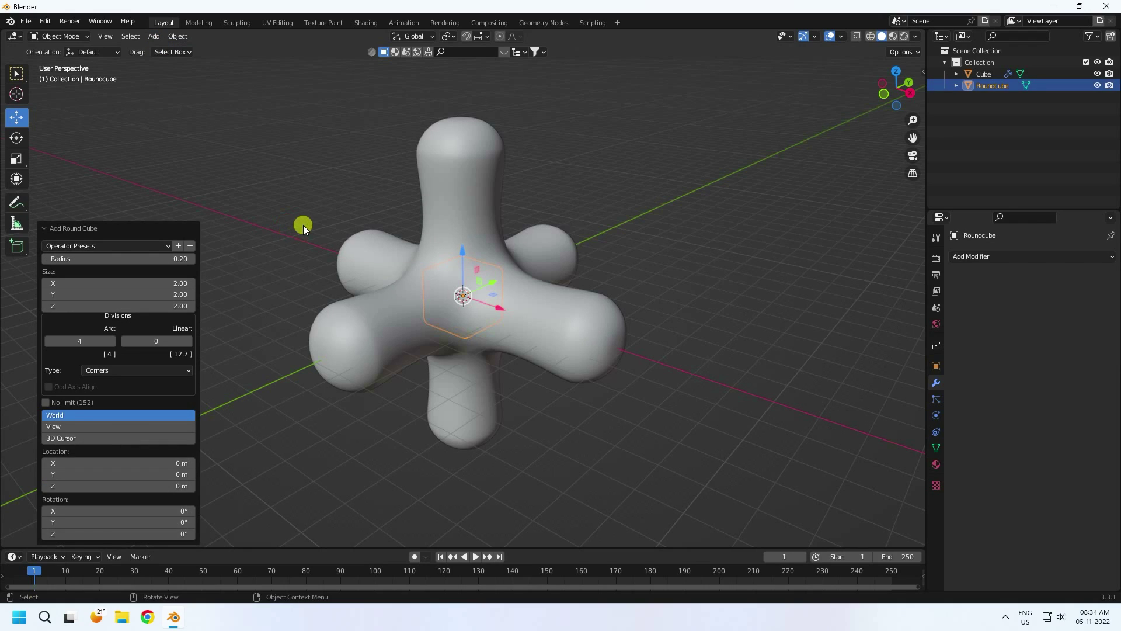
{"action": "left_click", "coordinate": [69, 260]}
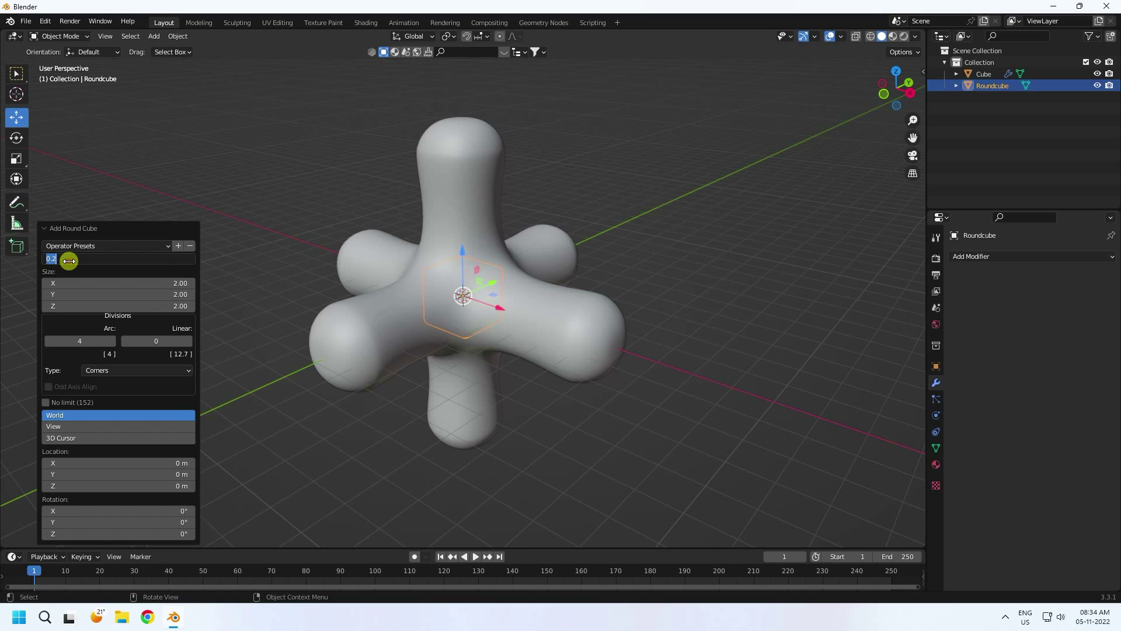
{"action": "type", "text": "1"}
{"action": "key", "text": "Return"}
{"action": "left_click", "coordinate": [78, 341]}
{"action": "key", "text": "Return"}
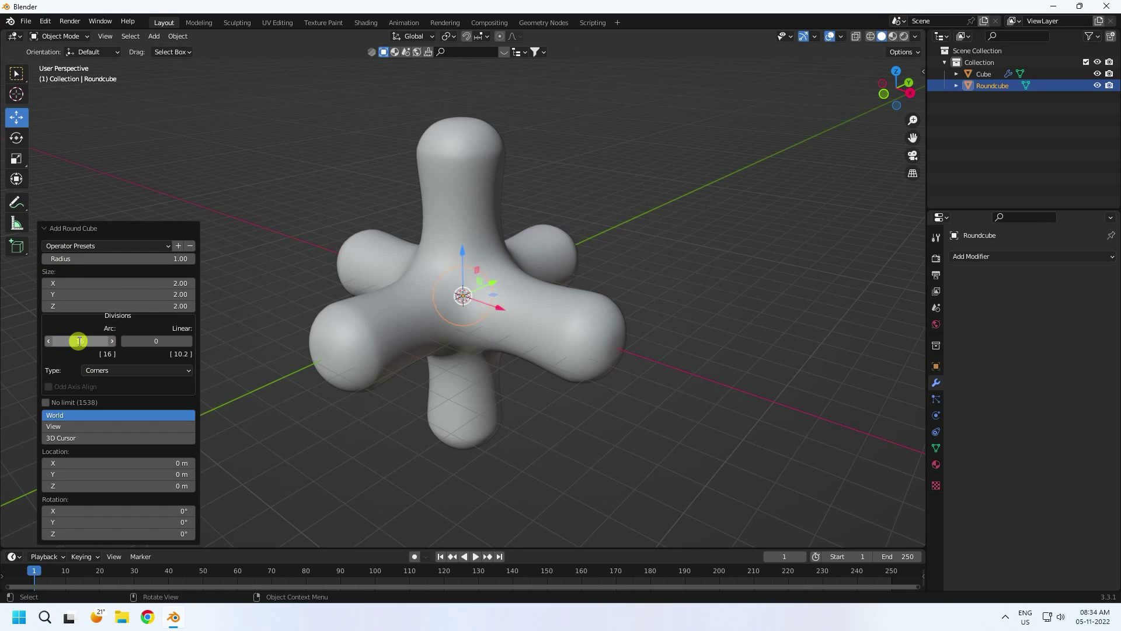
- In X-ray top view, scale the Roundcube to about 1.270 so it encloses the blob
{"action": "left_click", "coordinate": [354, 282]}
{"action": "key", "text": "KP_7"}
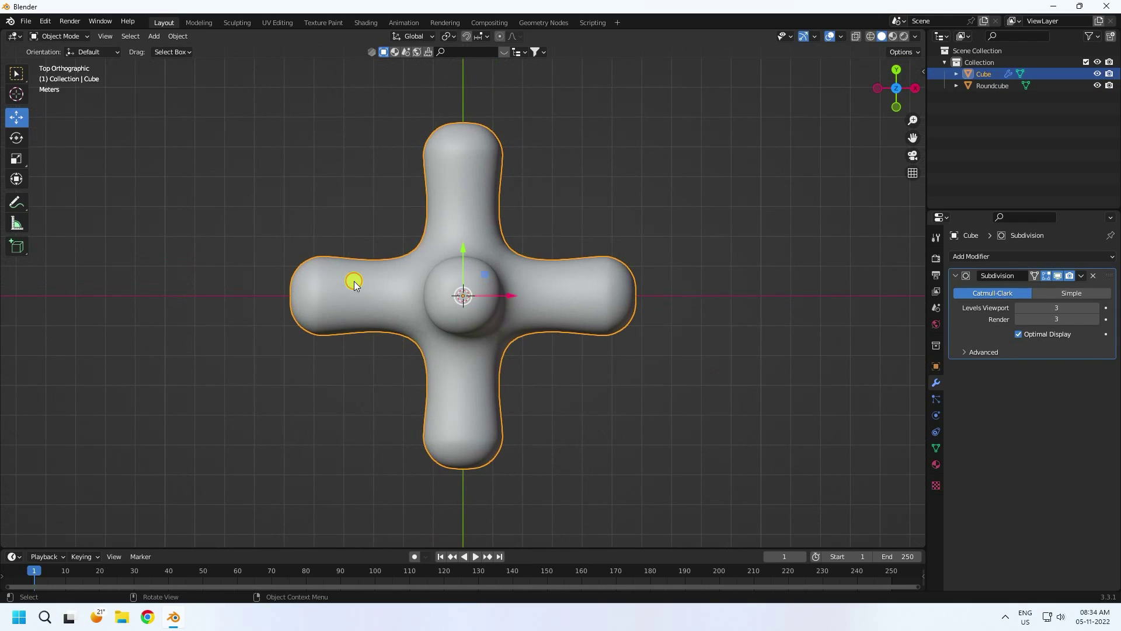
{"action": "left_click", "coordinate": [856, 36]}
{"action": "left_click", "coordinate": [986, 85]}
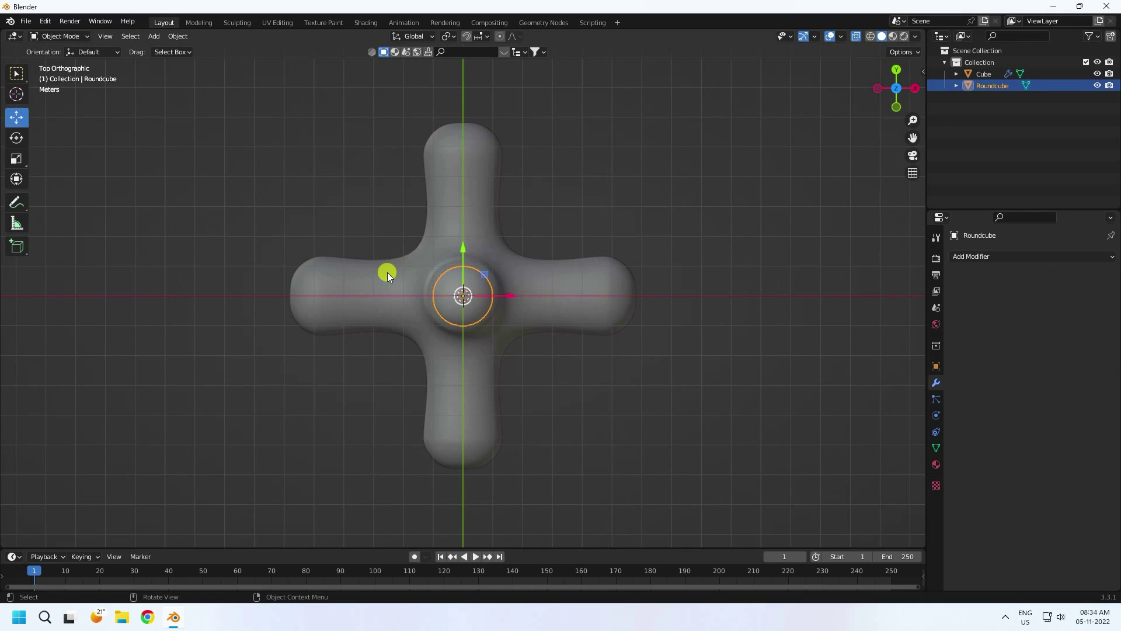
{"action": "key", "text": "s"}
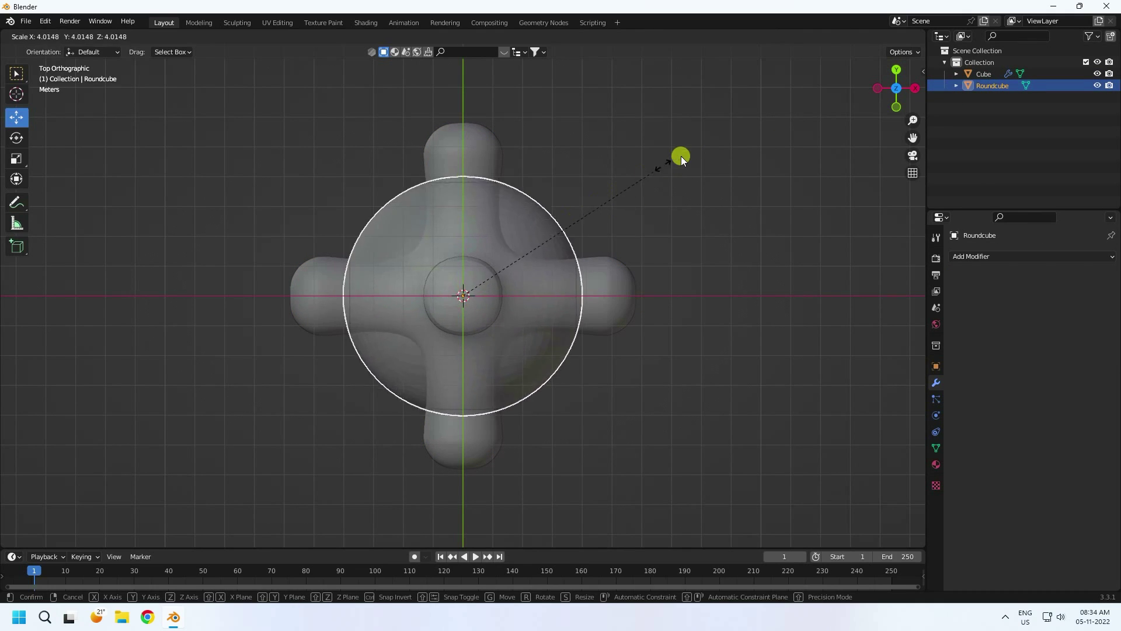
{"action": "left_click", "coordinate": [715, 135]}
{"action": "key", "text": "s"}
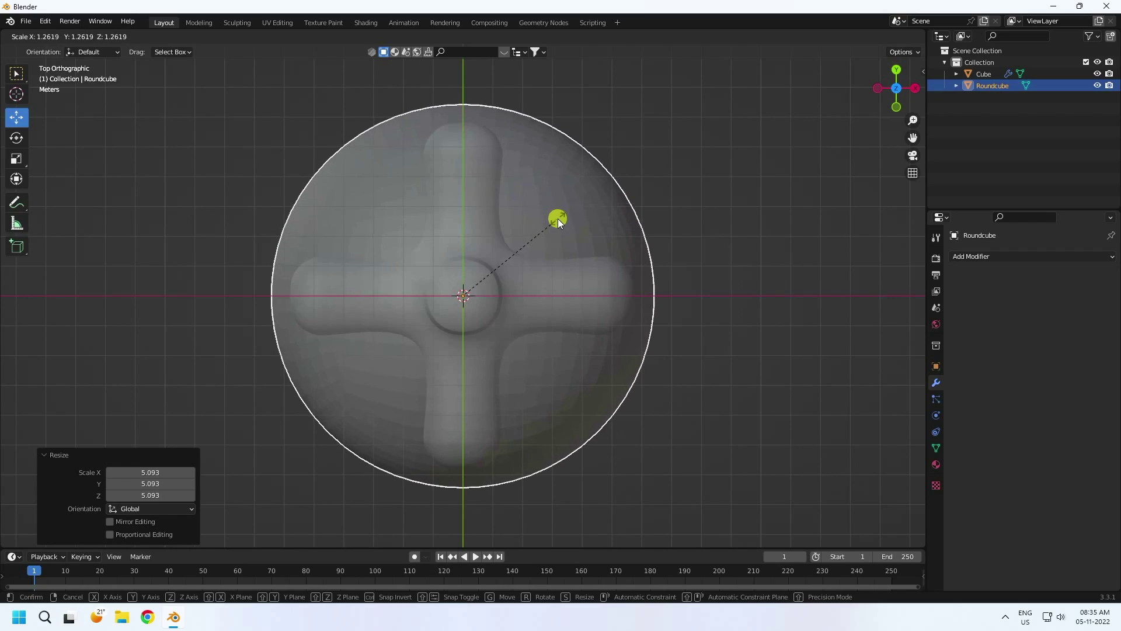
{"action": "left_click", "coordinate": [558, 218]}
{"action": "middle_click_drag", "start_coordinate": [558, 219], "coordinate": [524, 216]}
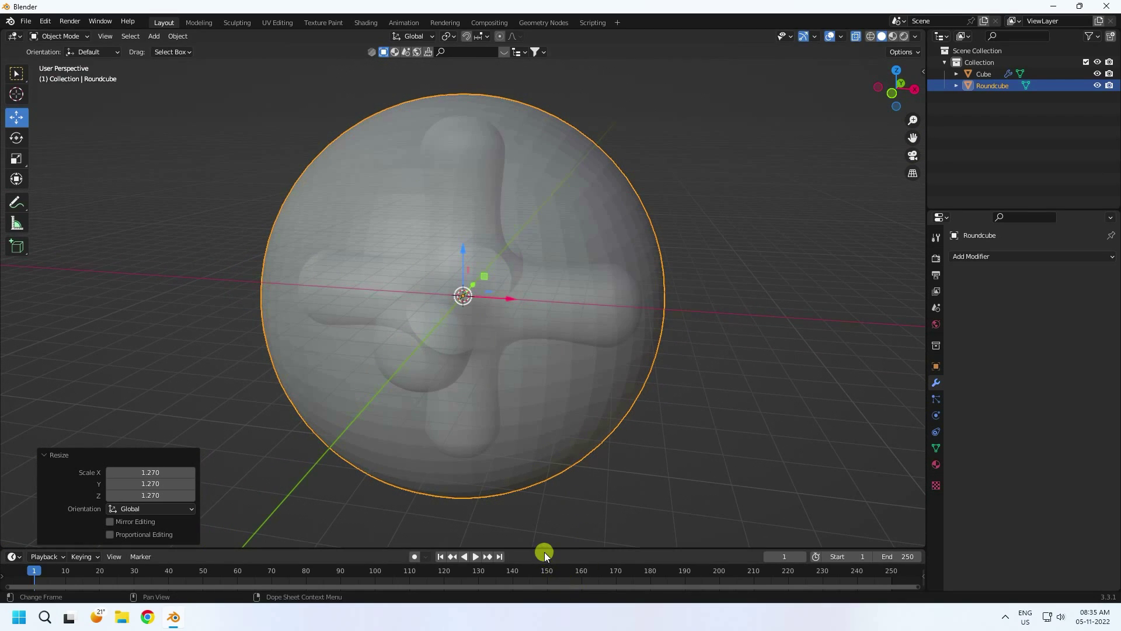
{"action": "left_click_drag", "start_coordinate": [542, 549], "coordinate": [545, 524]}
{"action": "left_click", "coordinate": [885, 530]}
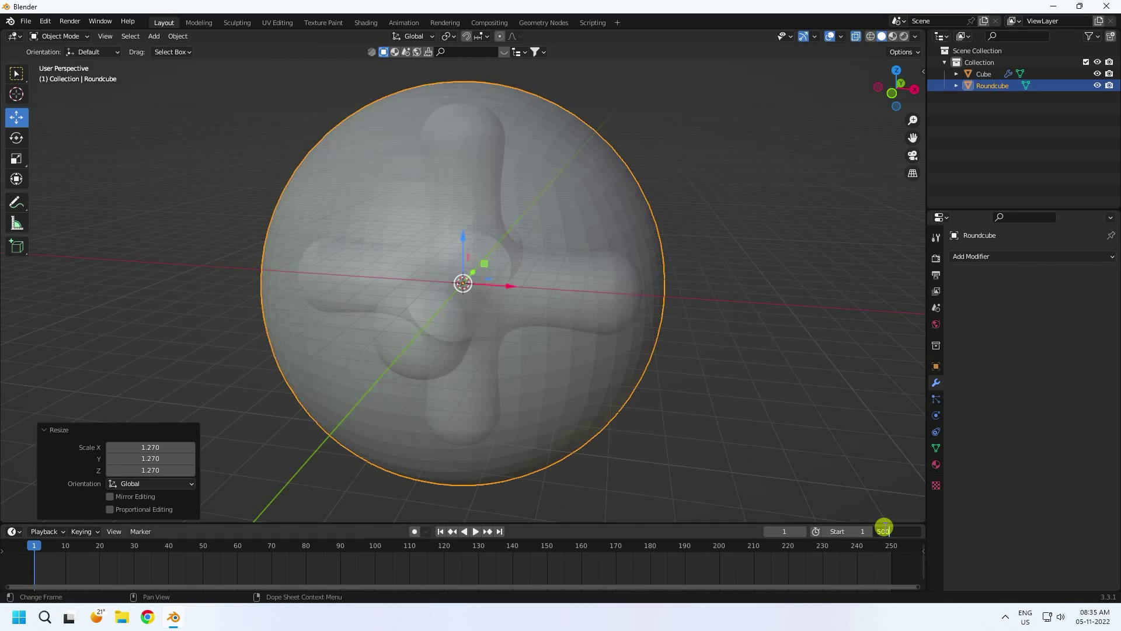
- Set the end frame to 500 and keyframe the Cube's scale of 1.0 at frame 1
{"action": "type", "text": "500"}
{"action": "key", "text": "Return"}
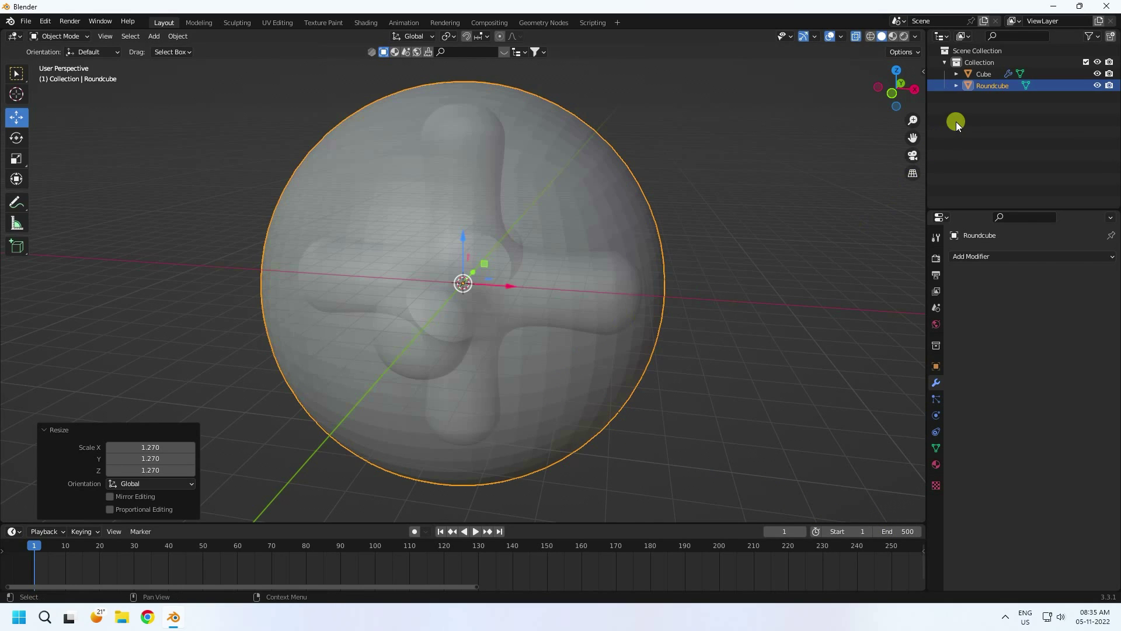
{"action": "left_click", "coordinate": [984, 75]}
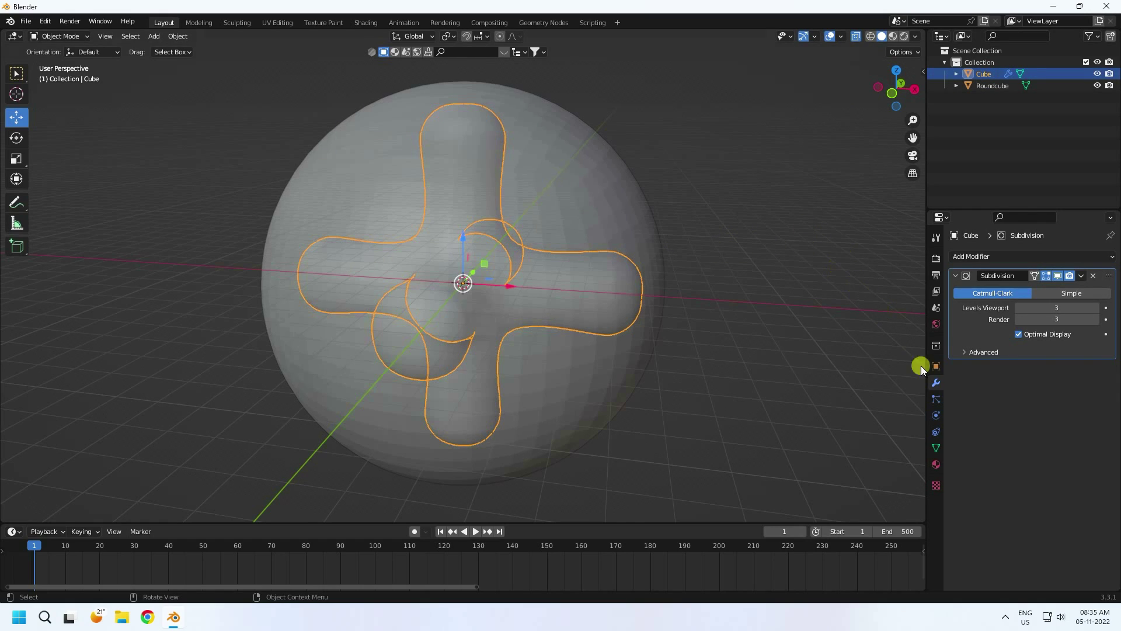
{"action": "left_click", "coordinate": [936, 367]}
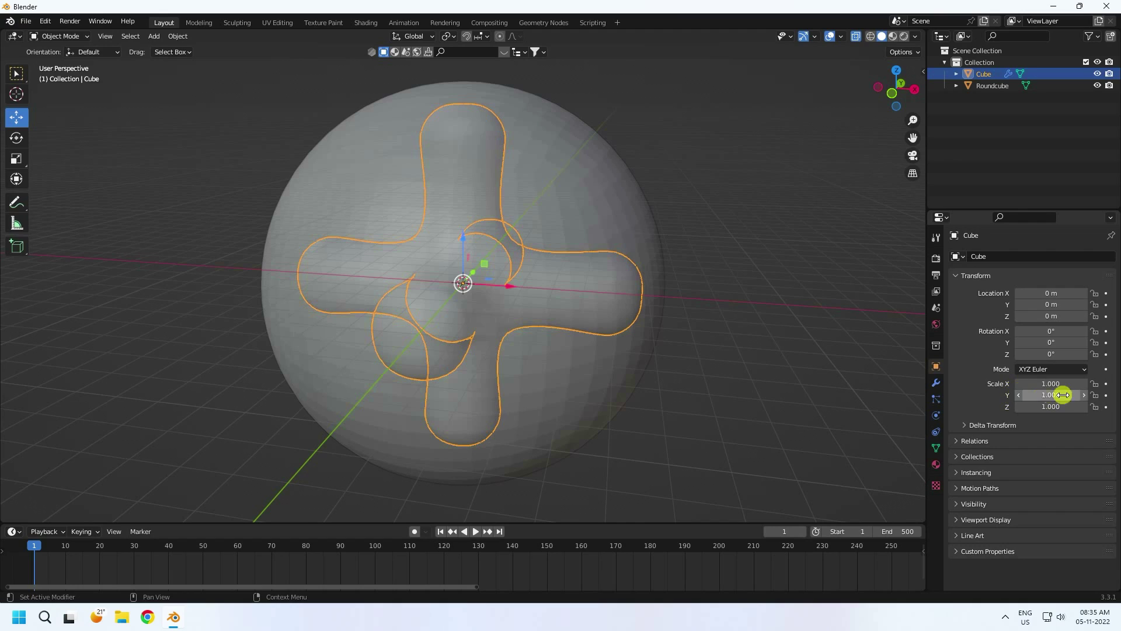
{"action": "left_click", "coordinate": [1107, 384]}
{"action": "left_click", "coordinate": [1106, 395]}
{"action": "left_click", "coordinate": [1106, 407]}
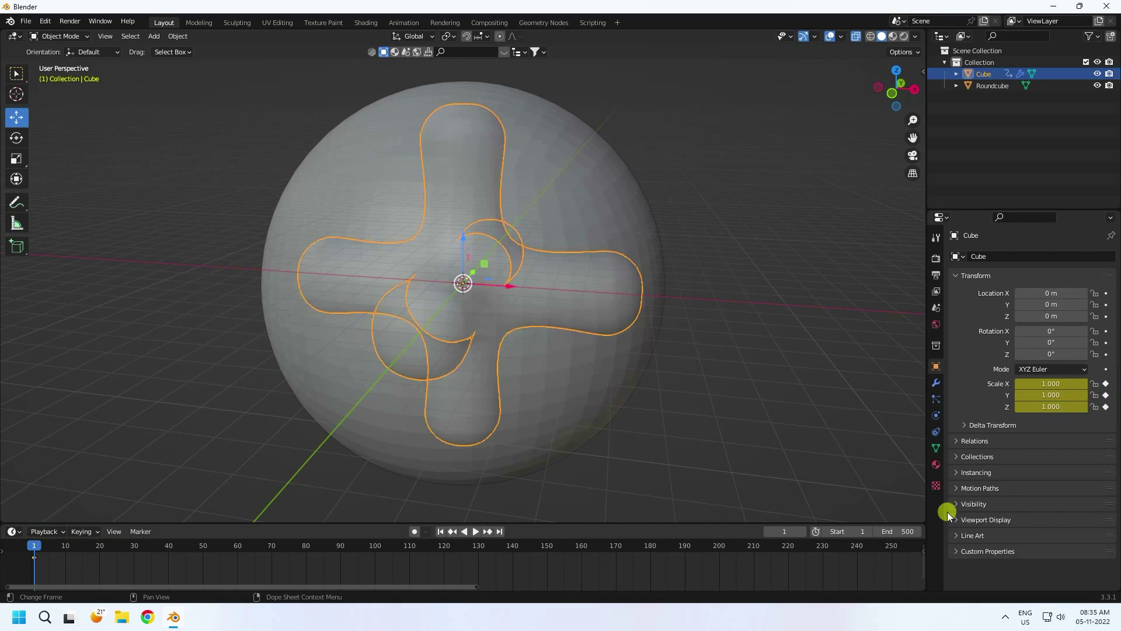
{"action": "key", "text": "space"}
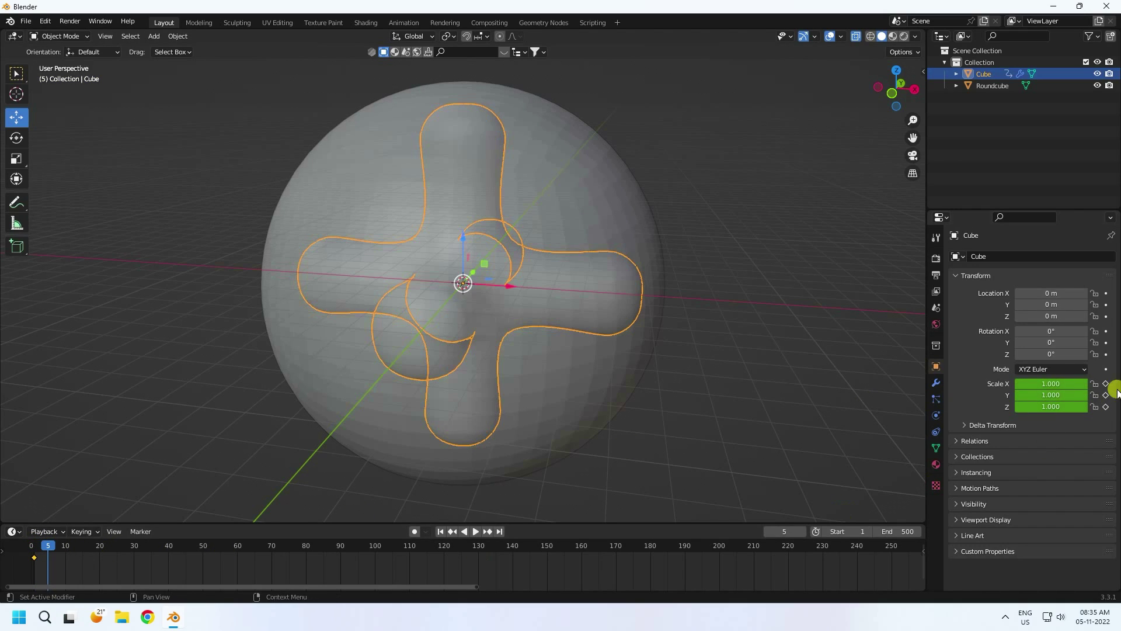
- Set the Cube's X, Y and Z scale to 1.2 and keyframe it at frame 5
{"action": "left_click", "coordinate": [1037, 382]}
{"action": "left_click_drag", "start_coordinate": [1041, 381], "coordinate": [1049, 385]}
{"action": "key", "text": "KP_1"}
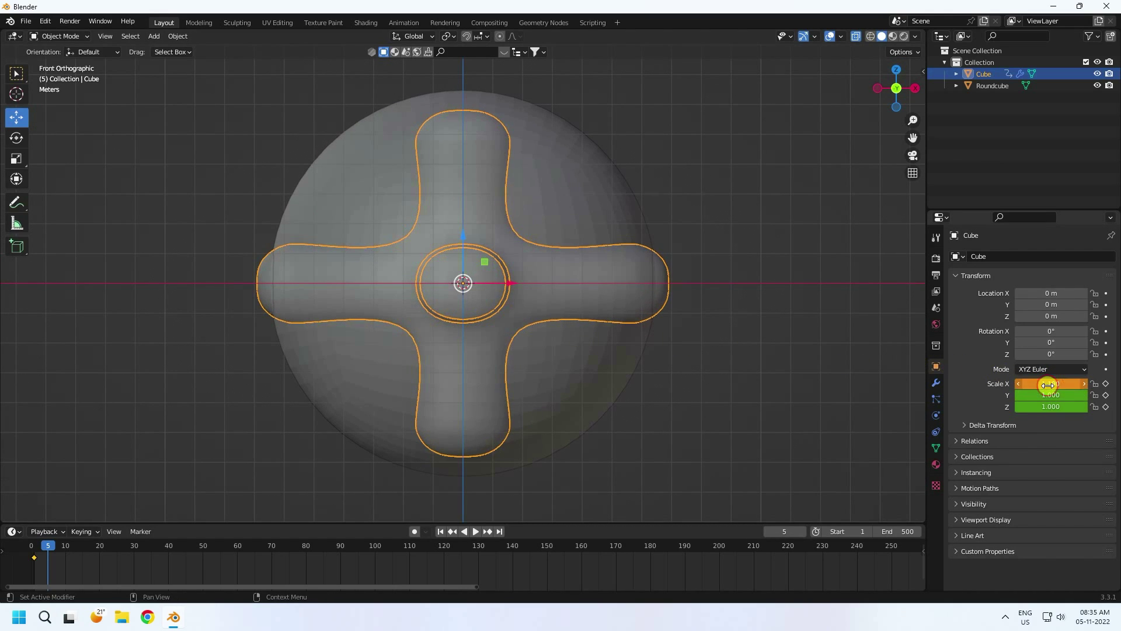
{"action": "left_click", "coordinate": [1050, 384]}
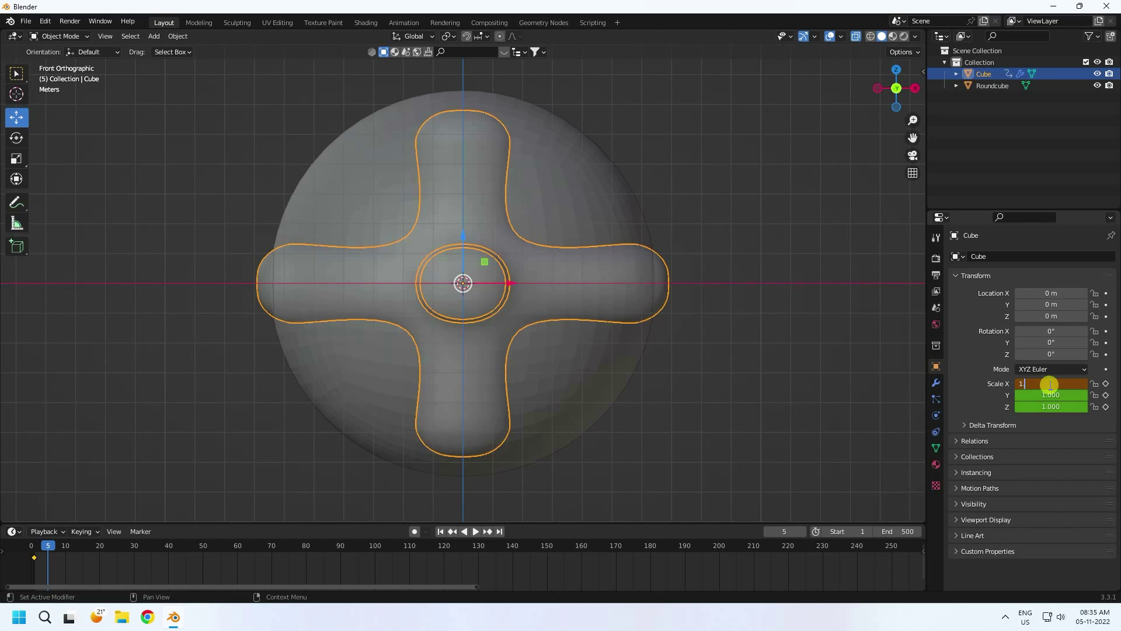
{"action": "key", "text": "Return"}
{"action": "left_click", "coordinate": [1047, 395]}
{"action": "type", "text": ".2"}
{"action": "key", "text": "Return"}
{"action": "left_click", "coordinate": [1050, 406]}
{"action": "type", "text": ".2"}
{"action": "key", "text": "Return"}
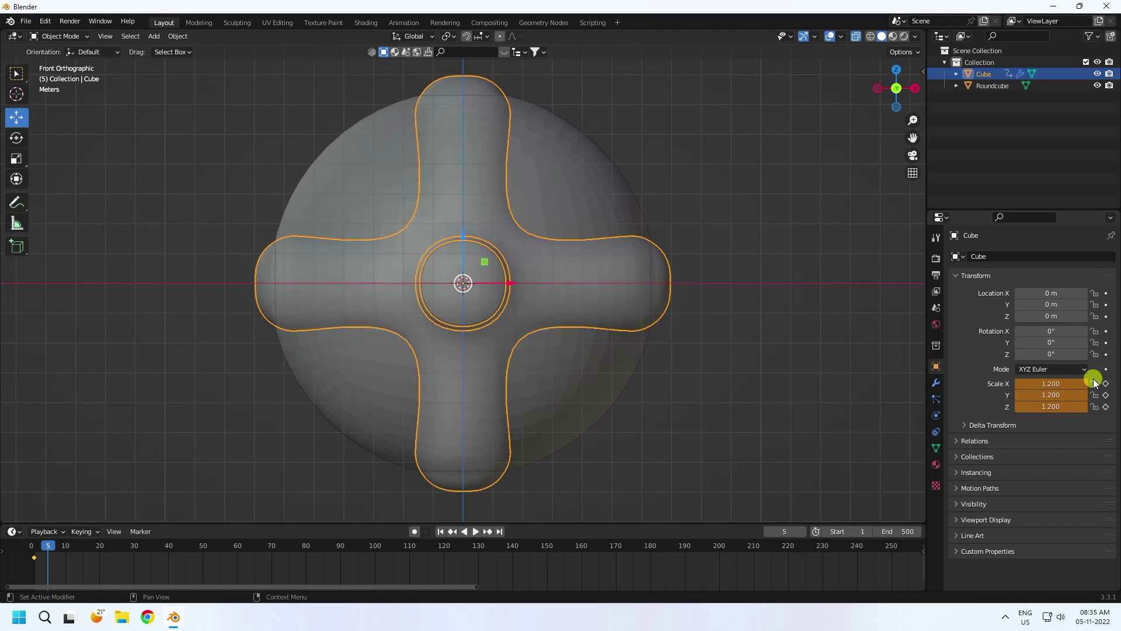
{"action": "left_click", "coordinate": [1106, 383]}
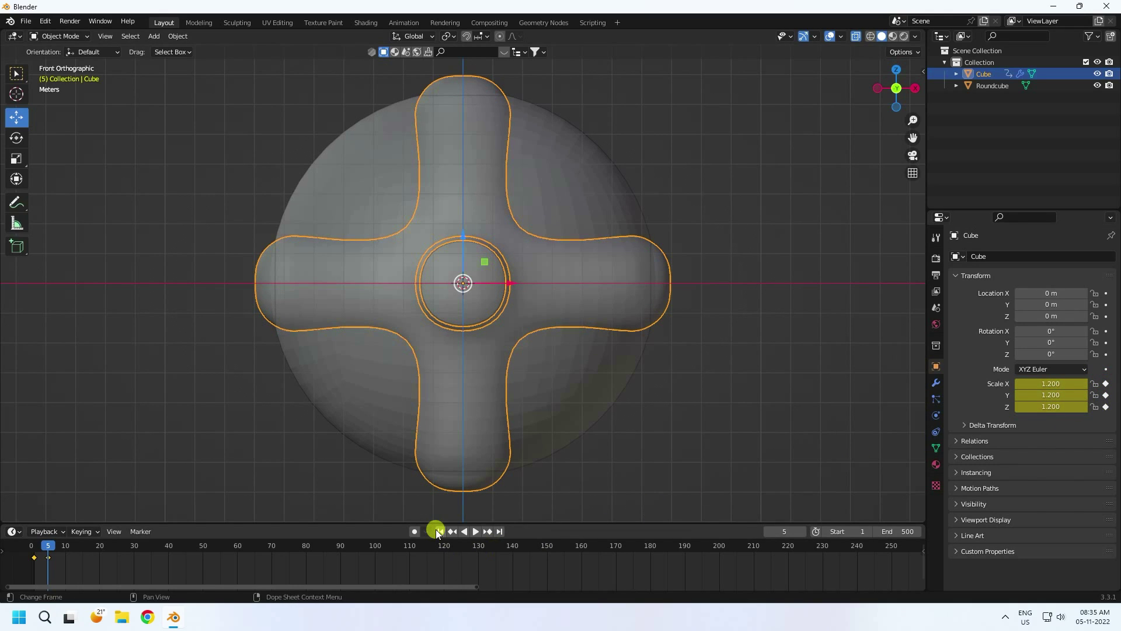
- Preview the scale animation, then keyframe the Cube's 0° rotation at frame 5
{"action": "left_click", "coordinate": [452, 532]}
{"action": "left_click", "coordinate": [476, 531]}
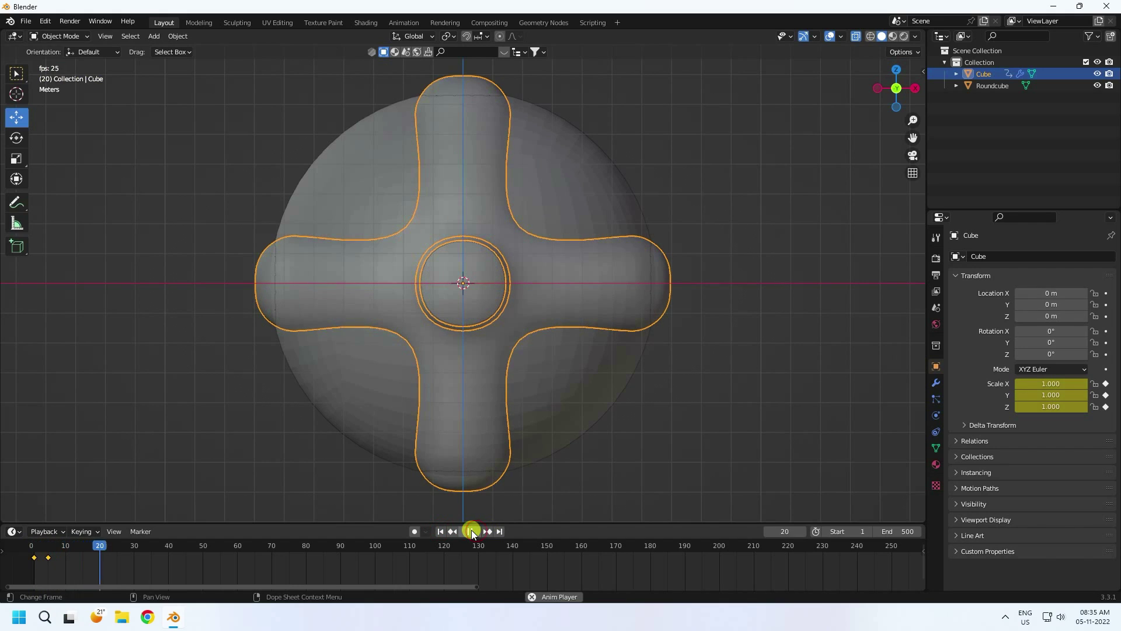
{"action": "left_click", "coordinate": [473, 532]}
{"action": "left_click", "coordinate": [444, 531]}
{"action": "left_click", "coordinate": [474, 532]}
{"action": "left_click", "coordinate": [440, 531]}
{"action": "left_click", "coordinate": [470, 532]}
{"action": "key", "text": "shift+Left"}
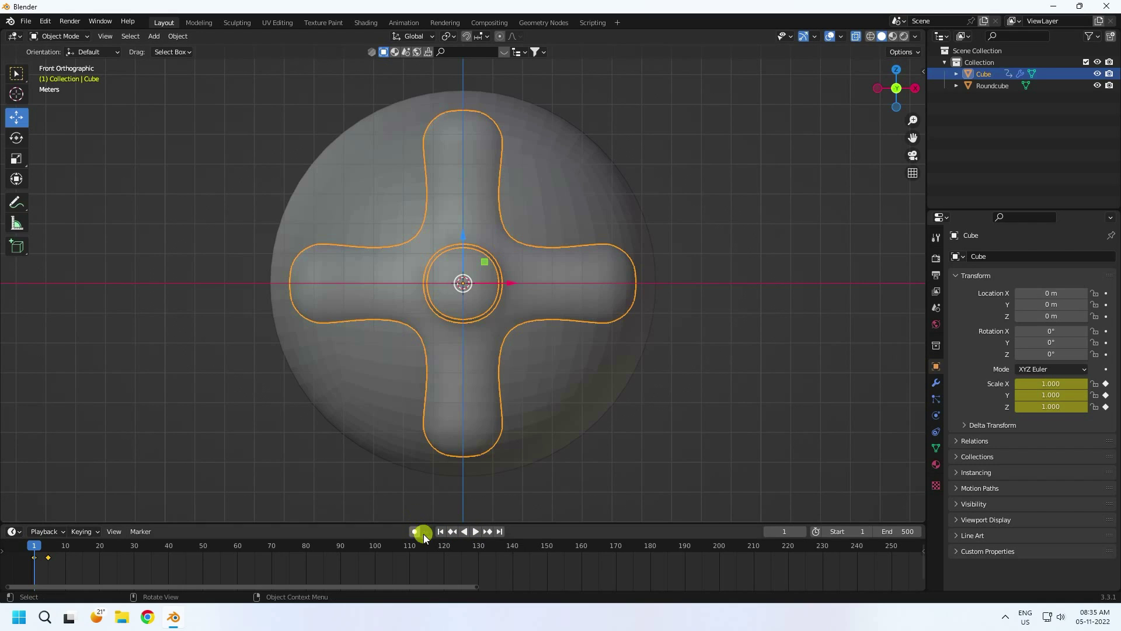
{"action": "left_click", "coordinate": [485, 533]}
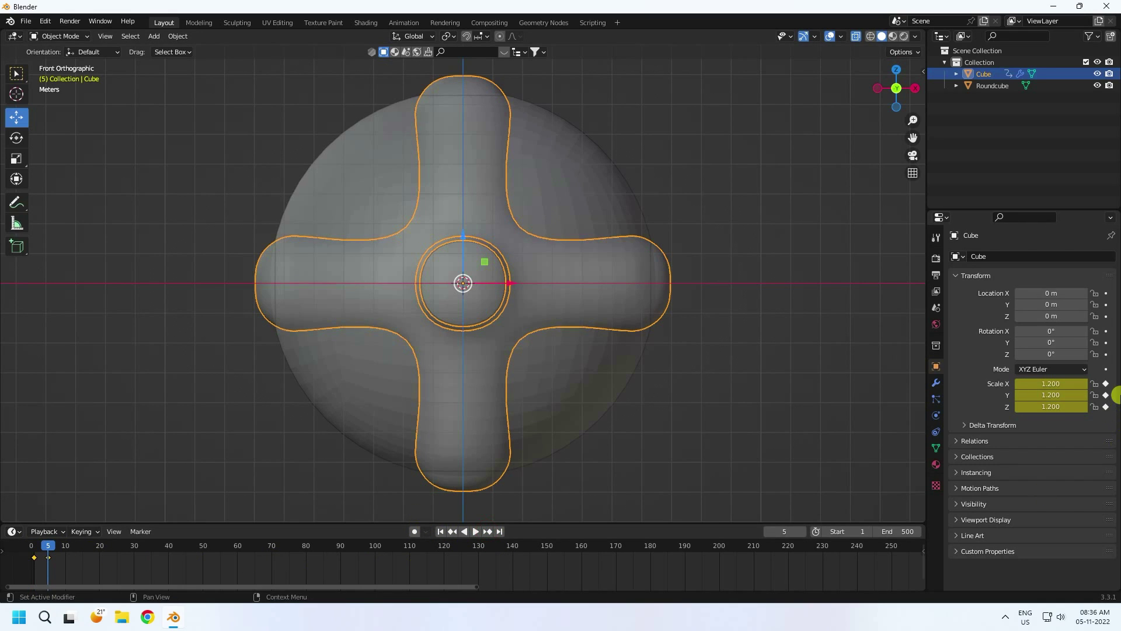
{"action": "left_click_drag", "start_coordinate": [1105, 331], "coordinate": [1104, 360]}
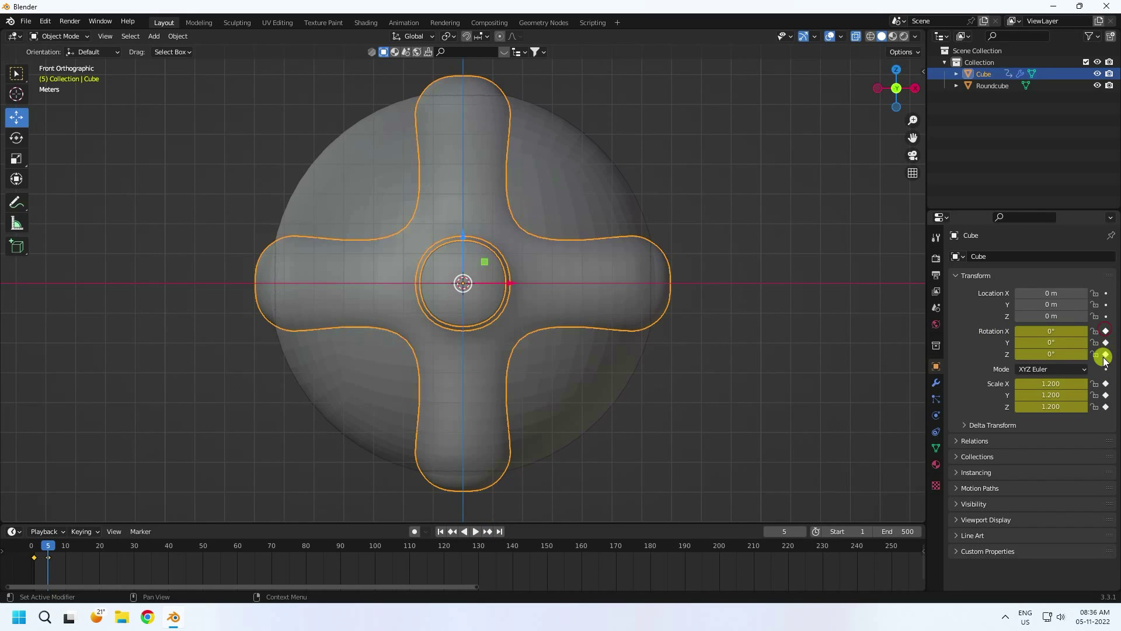
{"action": "left_click_drag", "start_coordinate": [471, 585], "coordinate": [922, 588]}
{"action": "left_click", "coordinate": [501, 531]}
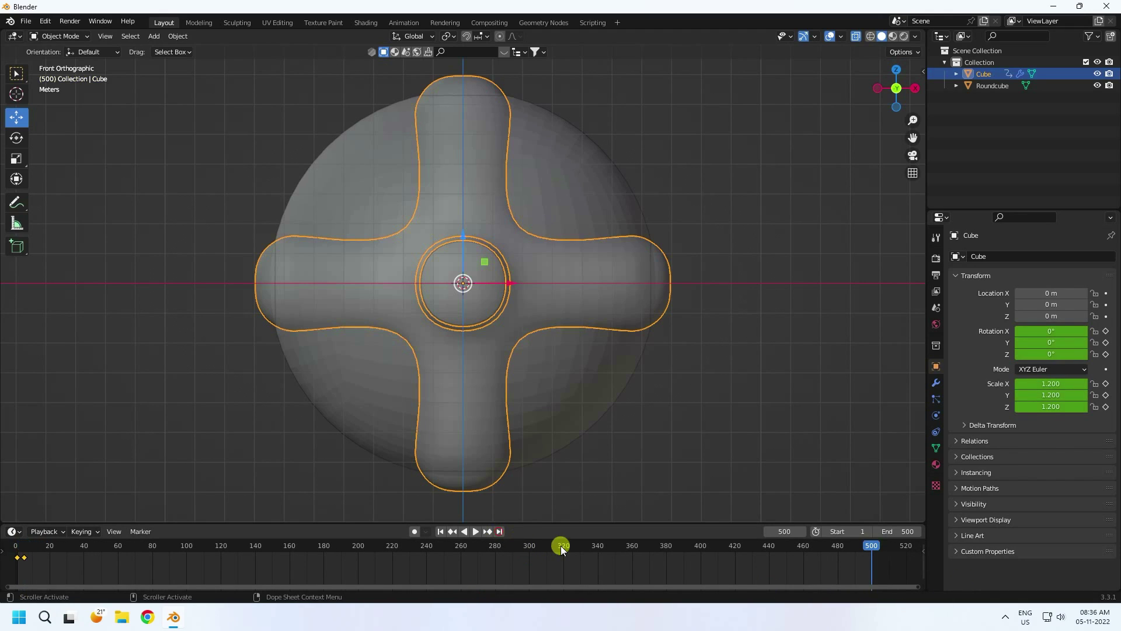
- Enter 1080° for Rotation X, Y and Z at frame 500 and keyframe it
{"action": "left_click", "coordinate": [1034, 330]}
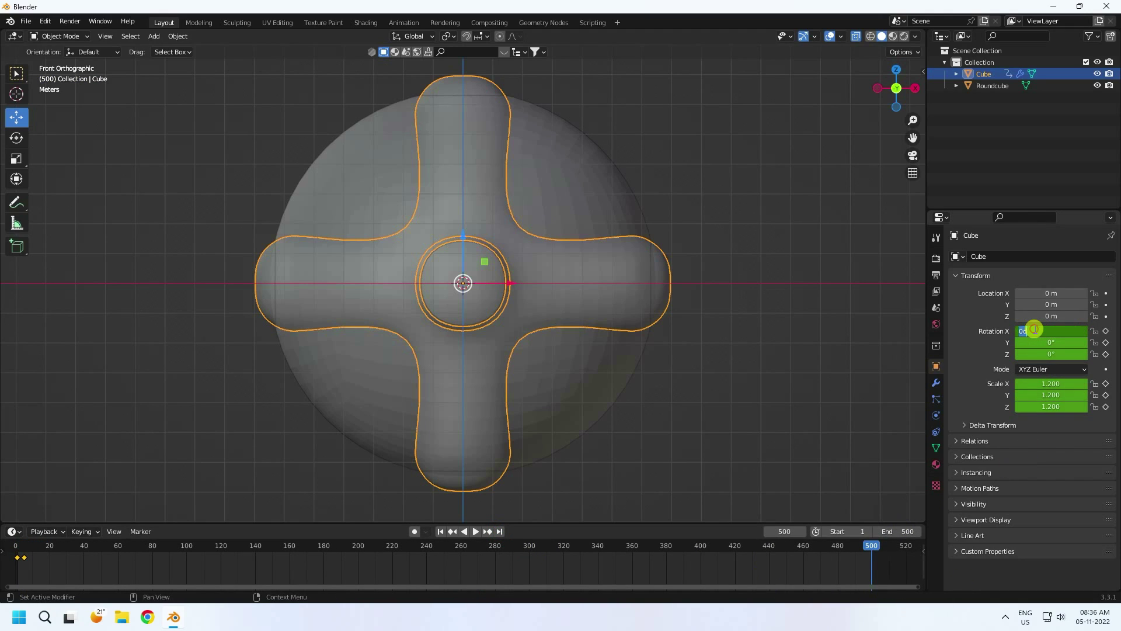
{"action": "type", "text": "1080"}
{"action": "key", "text": "Return"}
{"action": "left_click", "coordinate": [1050, 343]}
{"action": "type", "text": "1080"}
{"action": "key", "text": "Return"}
{"action": "left_click", "coordinate": [1051, 354]}
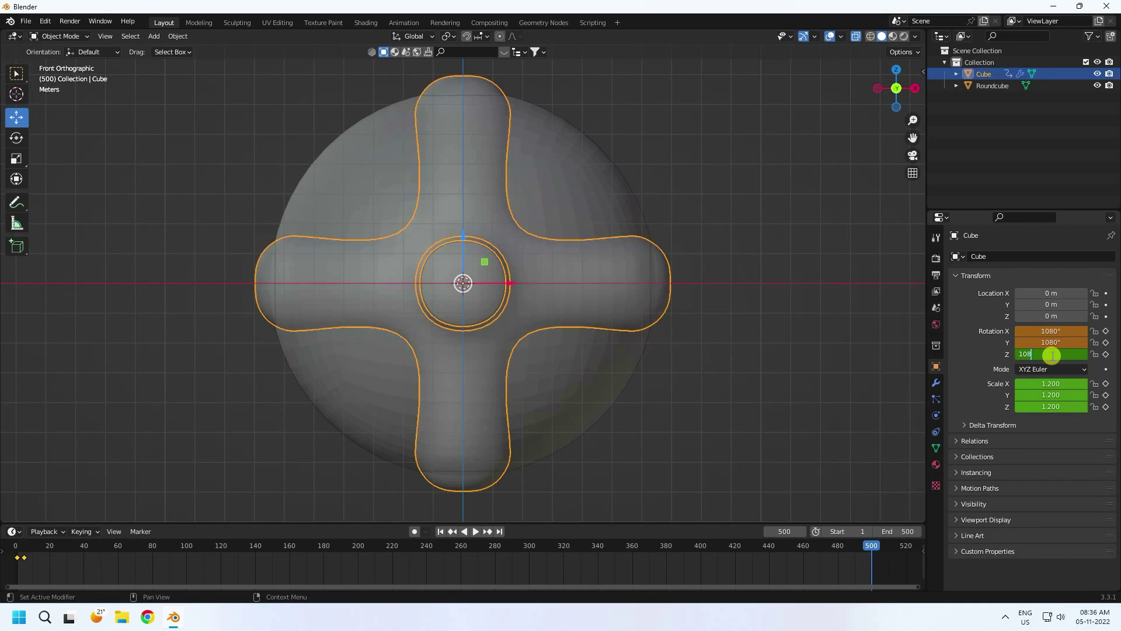
{"action": "key", "text": "Return"}
{"action": "left_click", "coordinate": [1106, 331]}
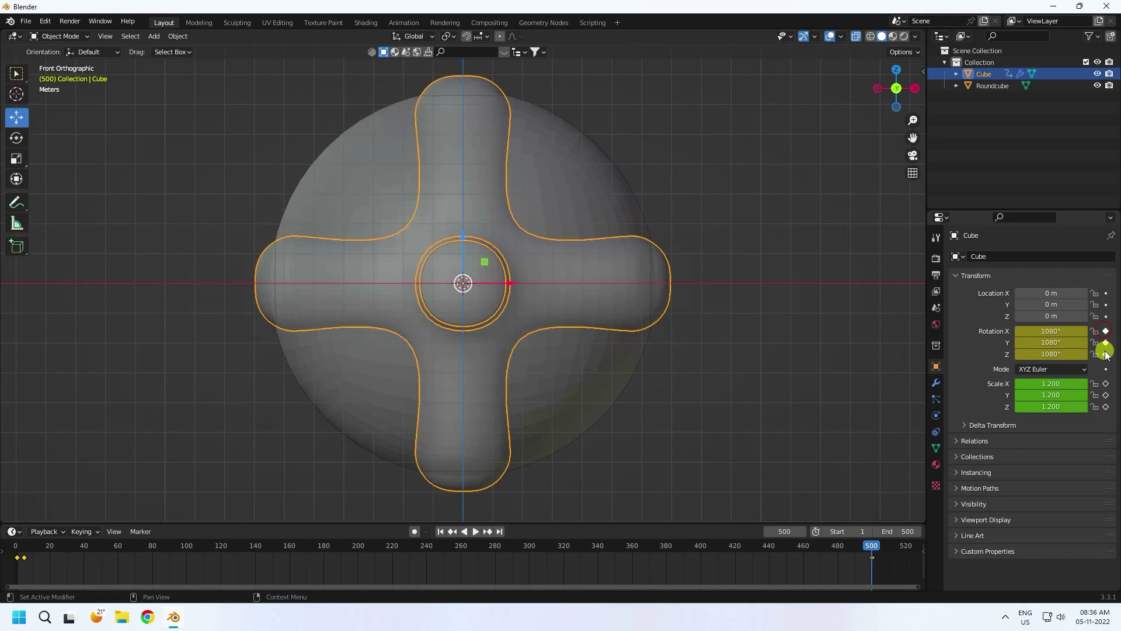
- Play the animation from frame 1 to preview the spinning, growing cross
{"action": "left_click", "coordinate": [440, 530]}
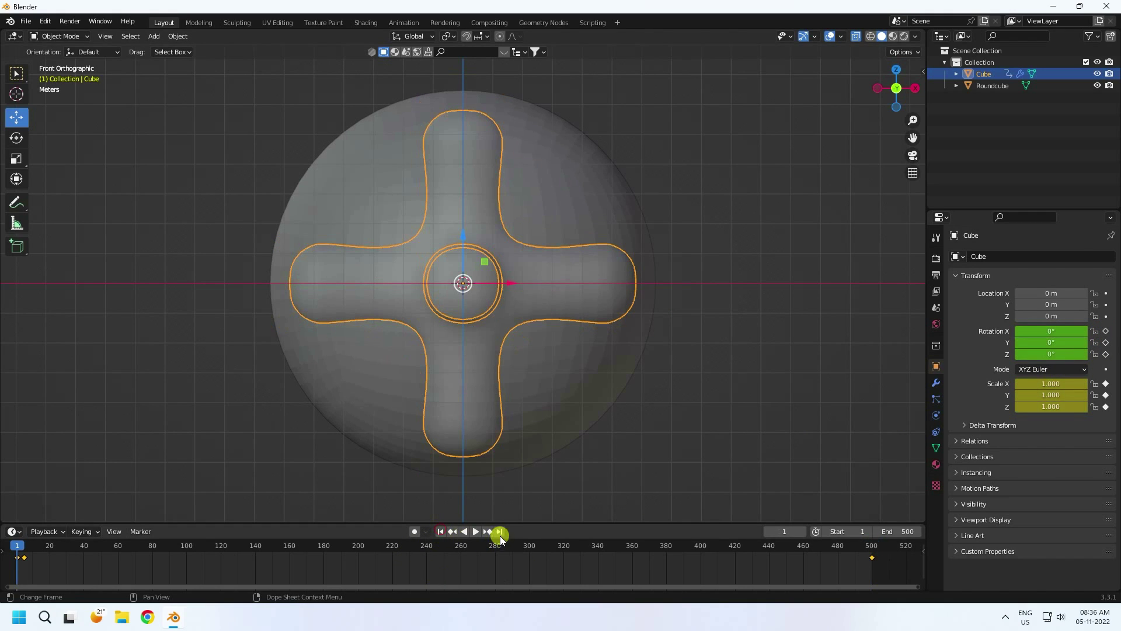
{"action": "left_click", "coordinate": [474, 530]}
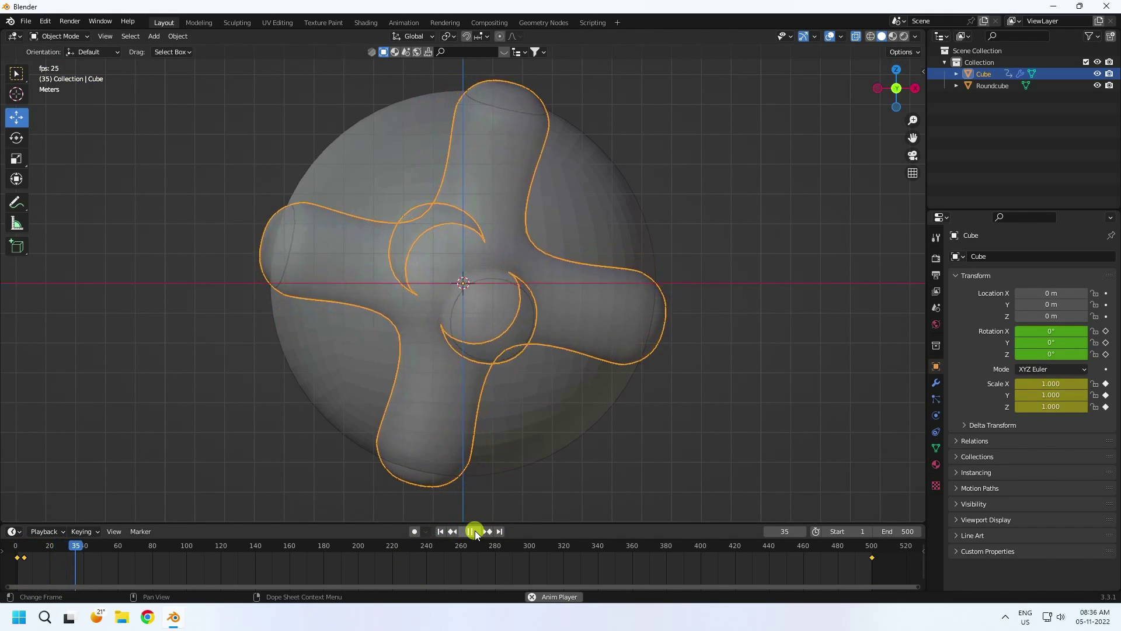
{"action": "left_click", "coordinate": [724, 349]}
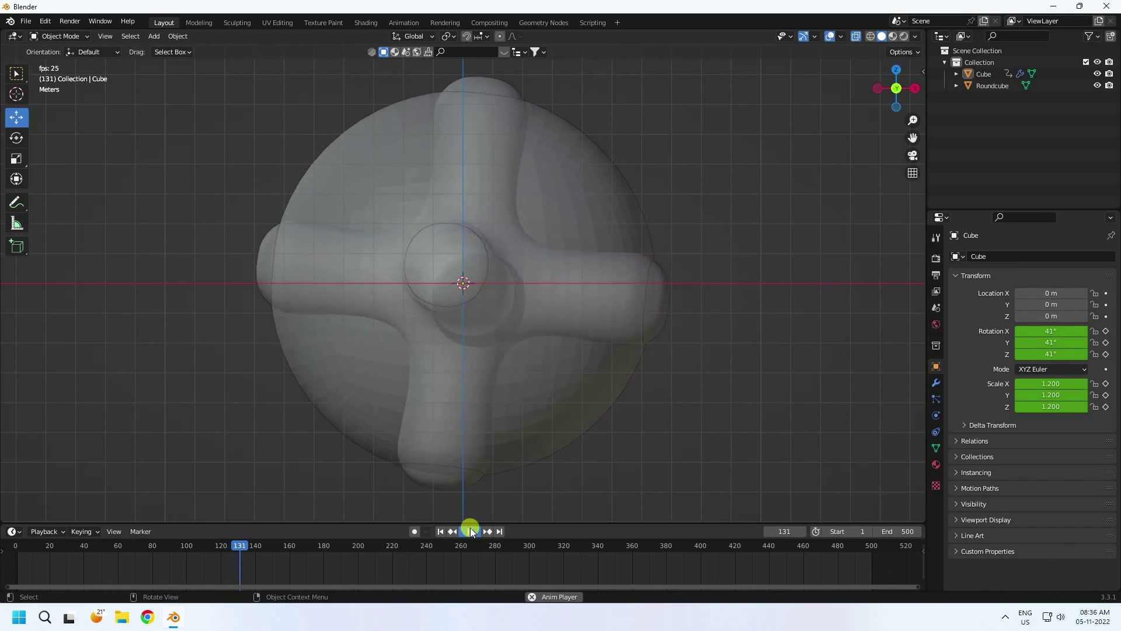
{"action": "left_click", "coordinate": [470, 530]}
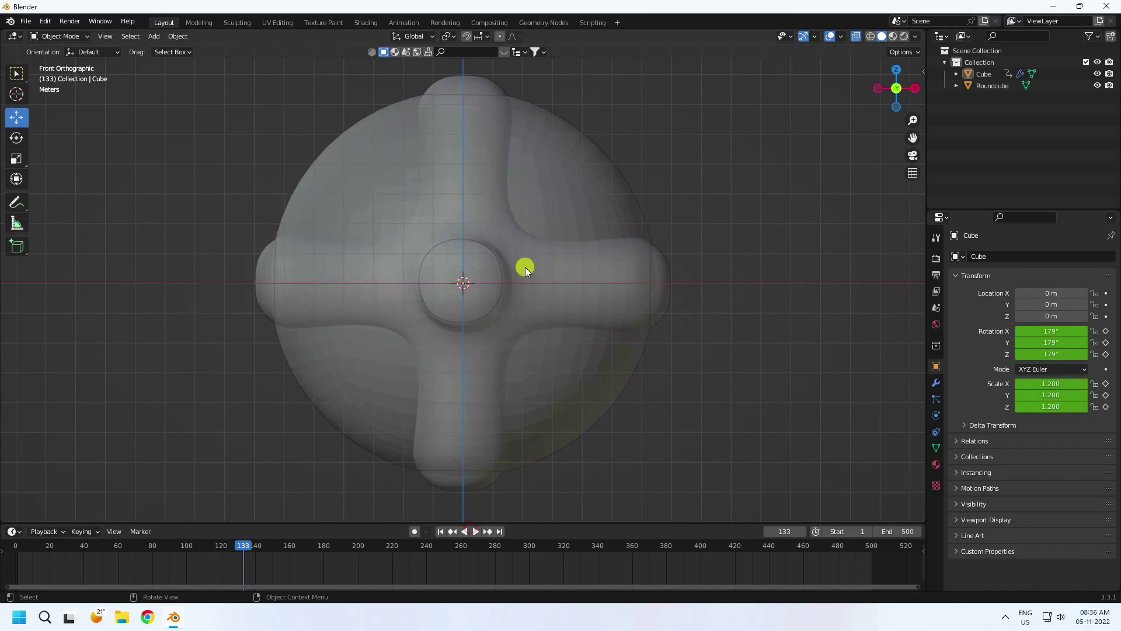
- Enable the Wireframe overlay, replay the animation, then turn X-ray off and reselect the Cube
{"action": "left_click", "coordinate": [841, 39]}
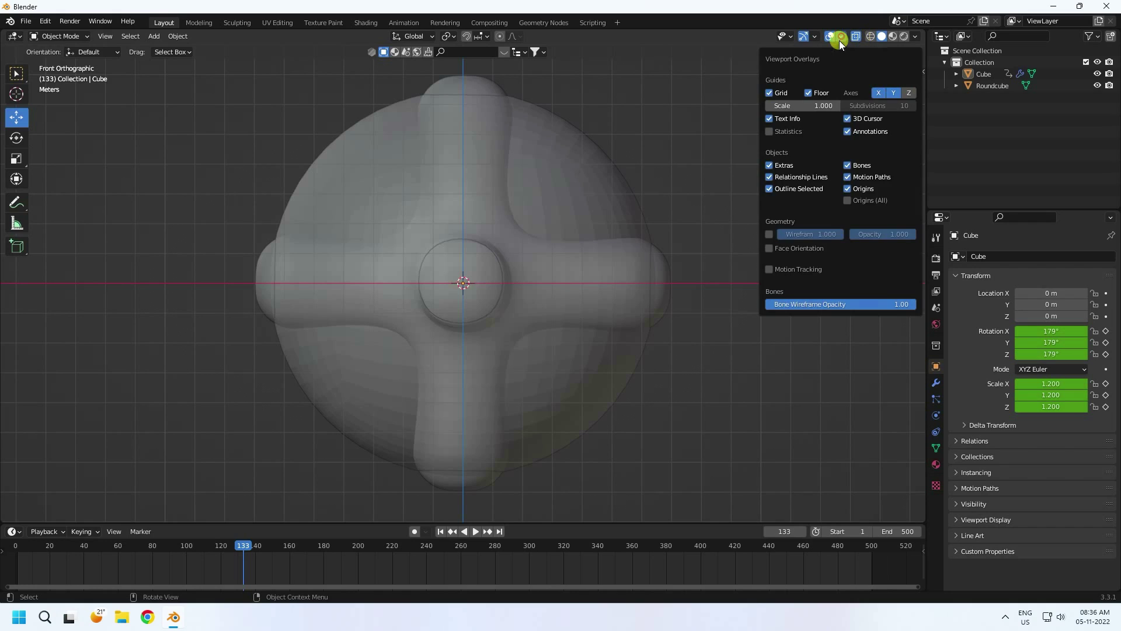
{"action": "left_click", "coordinate": [769, 234]}
{"action": "left_click", "coordinate": [441, 531]}
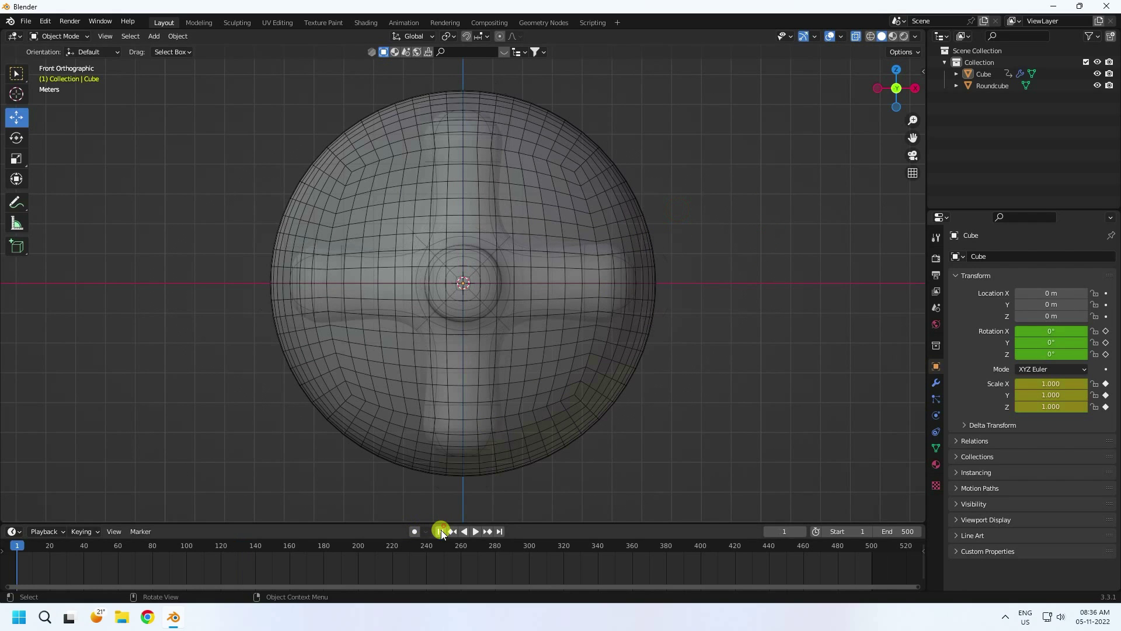
{"action": "left_click", "coordinate": [476, 531]}
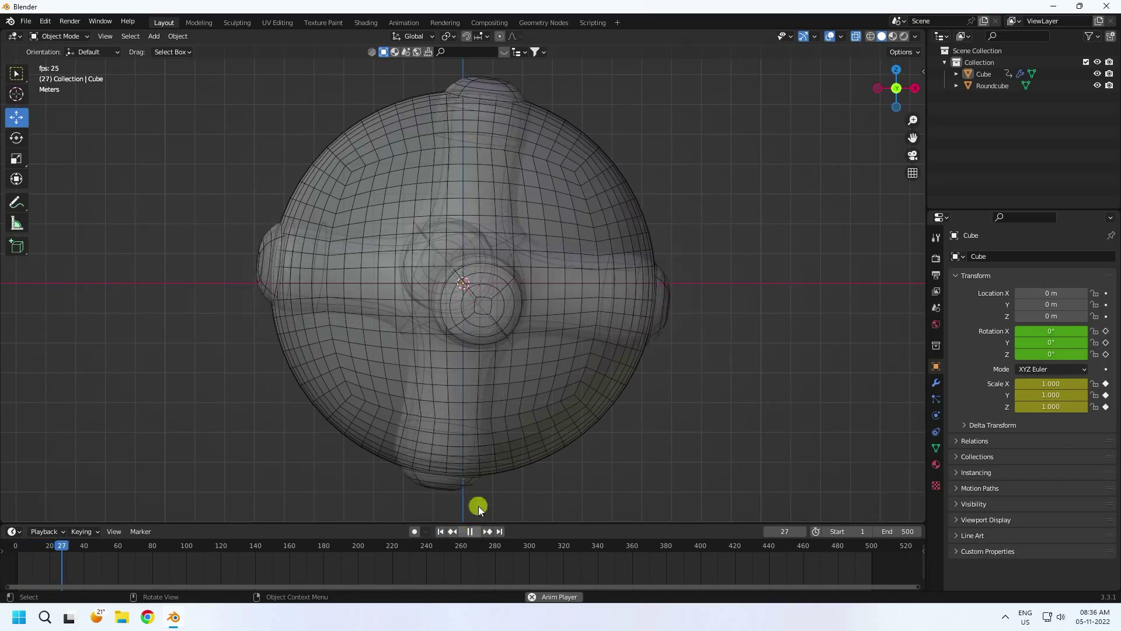
{"action": "middle_click_drag", "start_coordinate": [392, 313], "coordinate": [395, 363]}
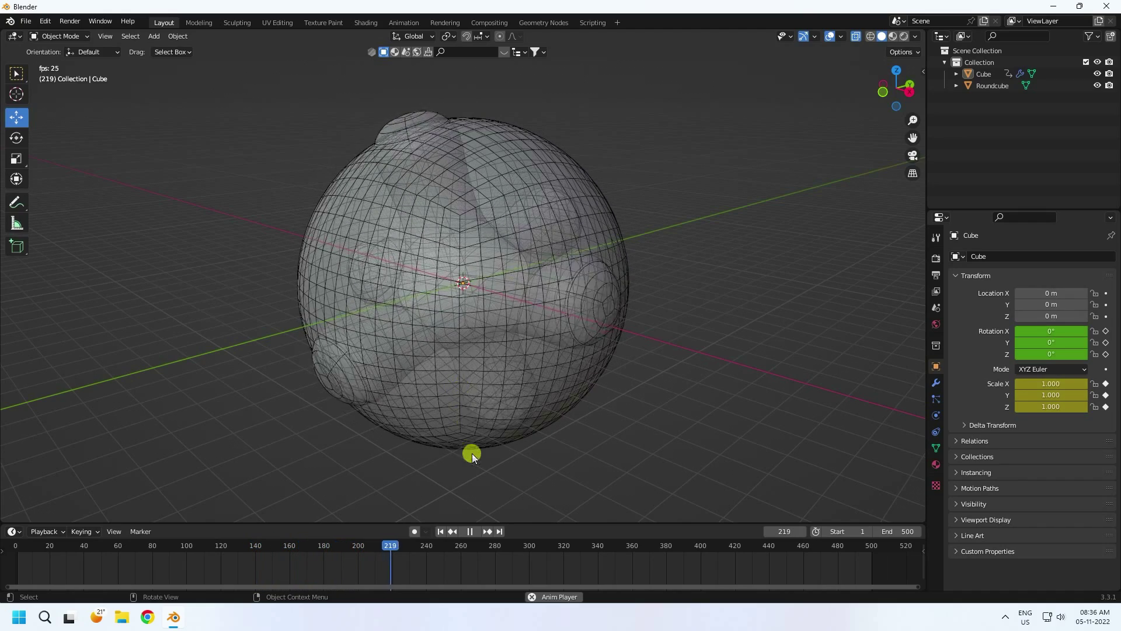
{"action": "left_click", "coordinate": [471, 531]}
{"action": "left_click", "coordinate": [441, 532]}
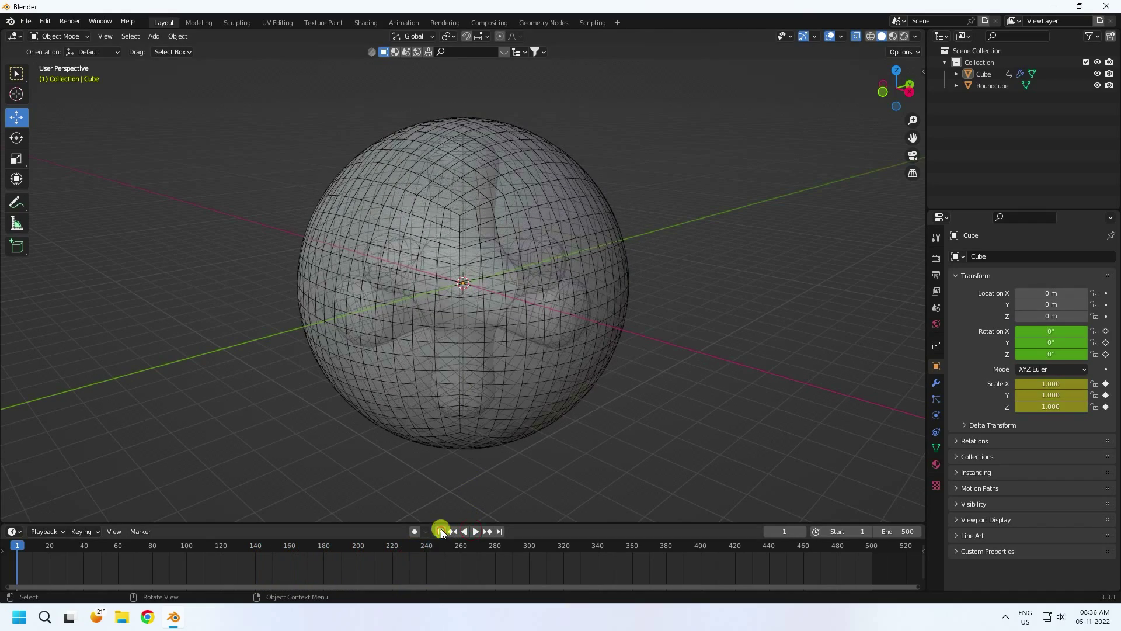
{"action": "left_click", "coordinate": [856, 37]}
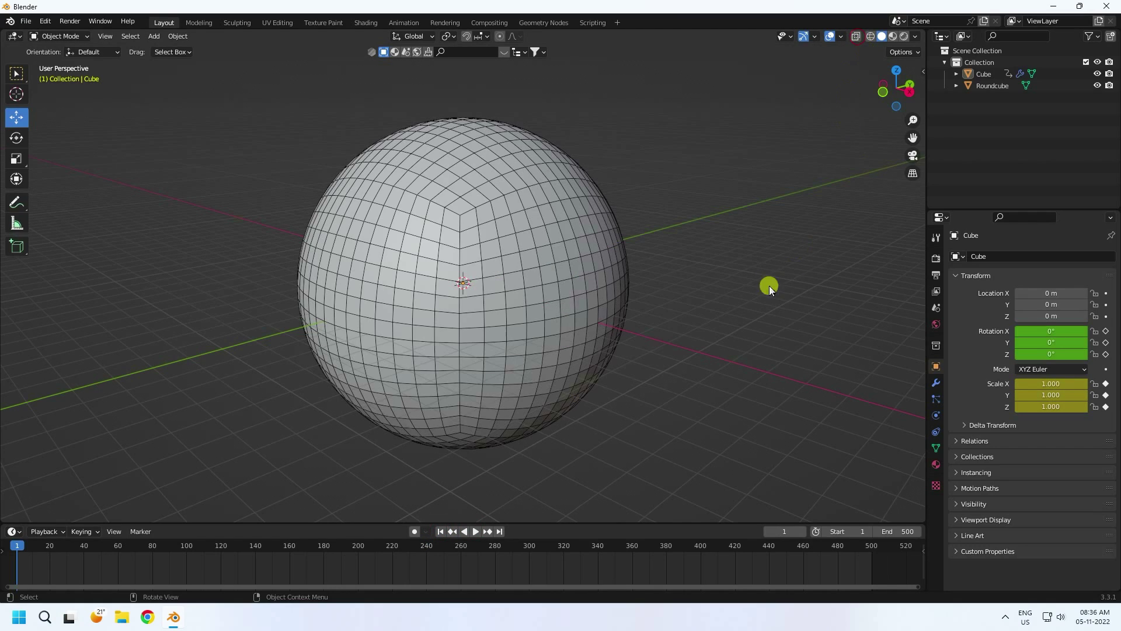
{"action": "left_click", "coordinate": [982, 78]}
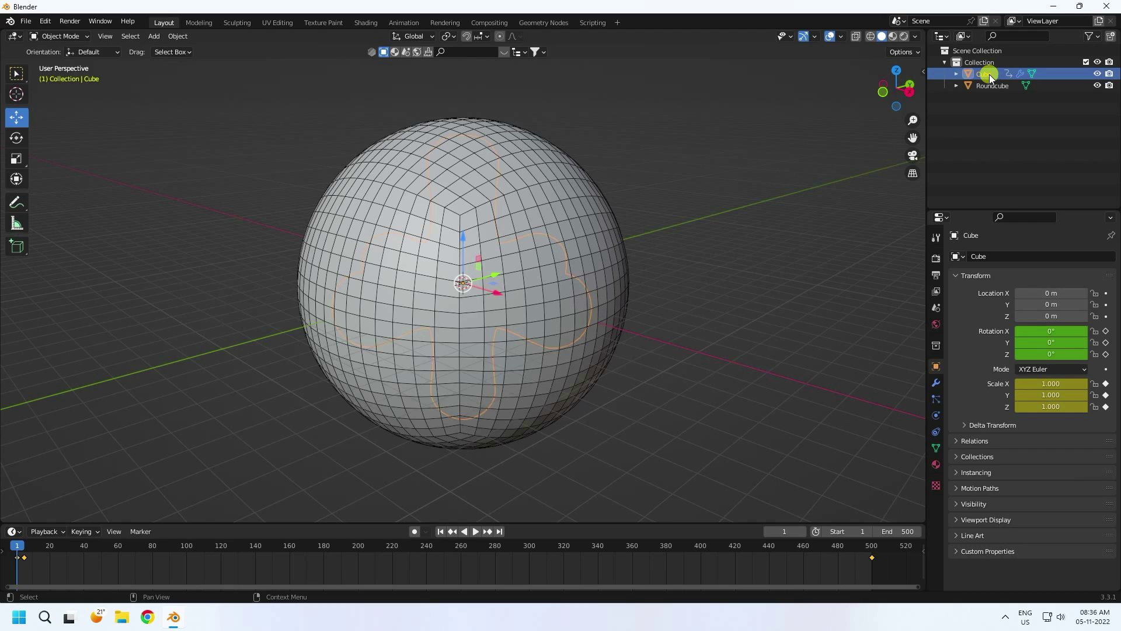
- Enable default Collision physics on the Cube, then select the Roundcube sphere
{"action": "left_click", "coordinate": [934, 384]}
{"action": "left_click", "coordinate": [936, 398]}
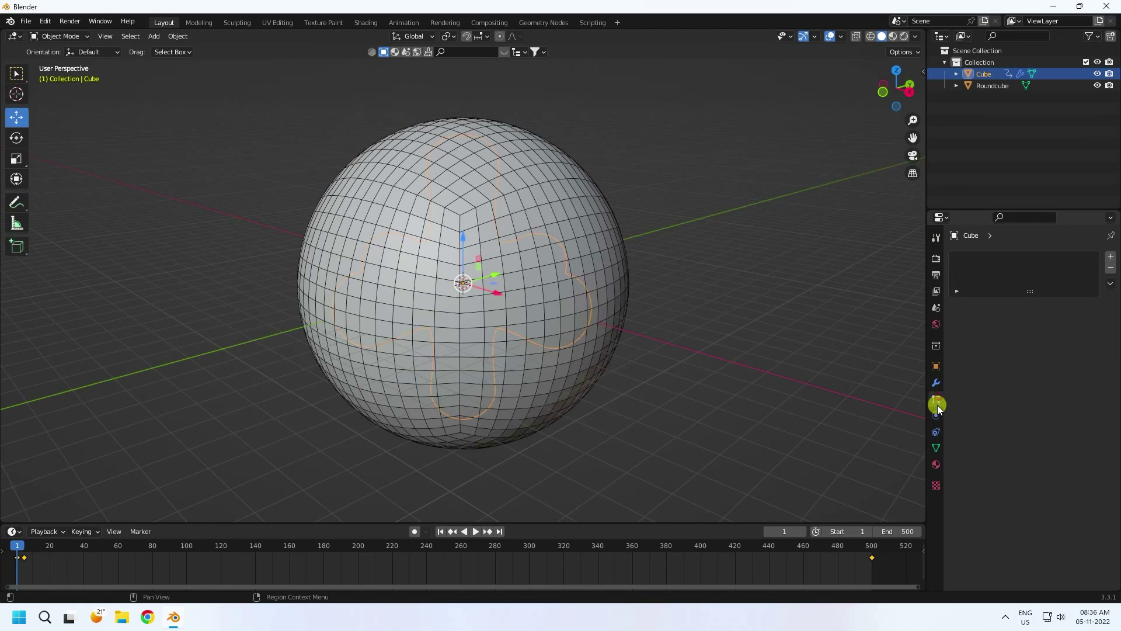
{"action": "left_click", "coordinate": [936, 419]}
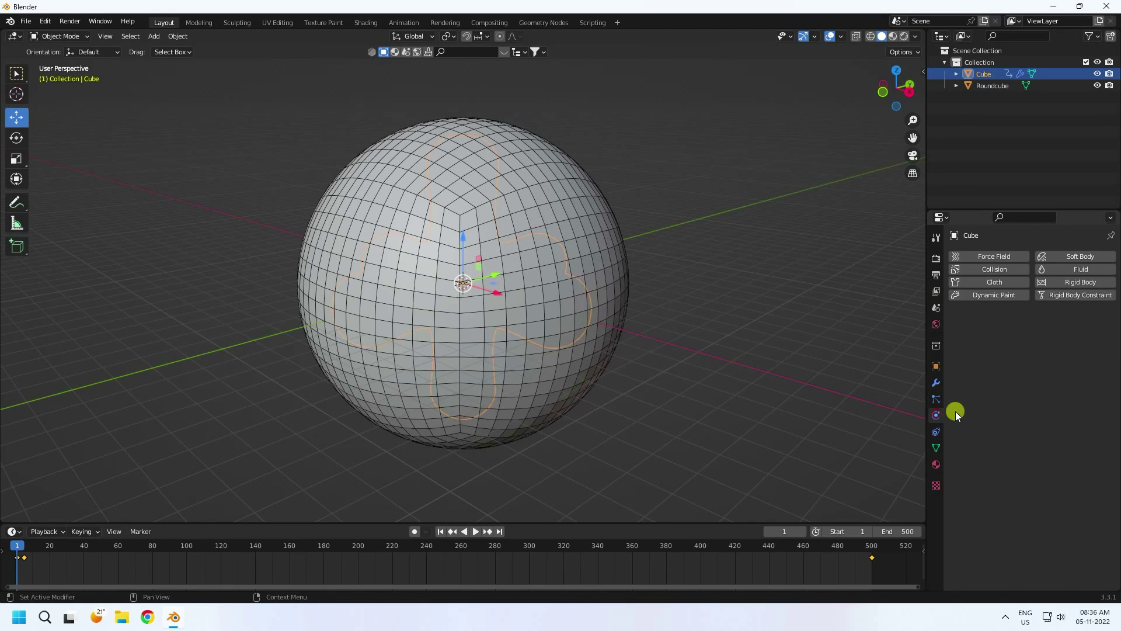
{"action": "left_click", "coordinate": [993, 269]}
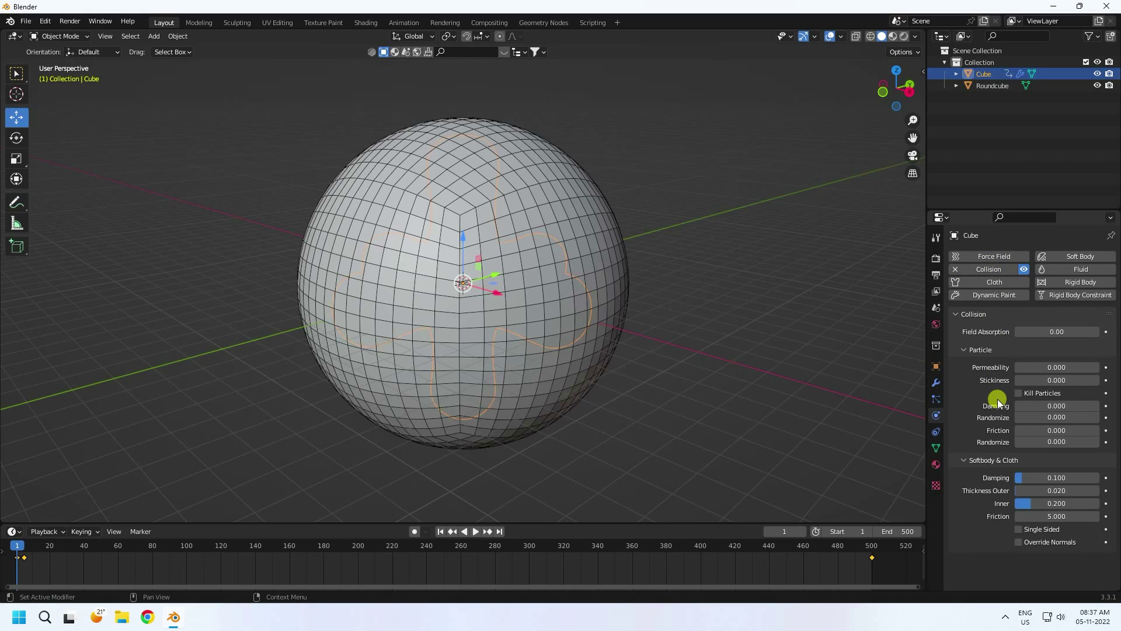
{"action": "left_click", "coordinate": [602, 219]}
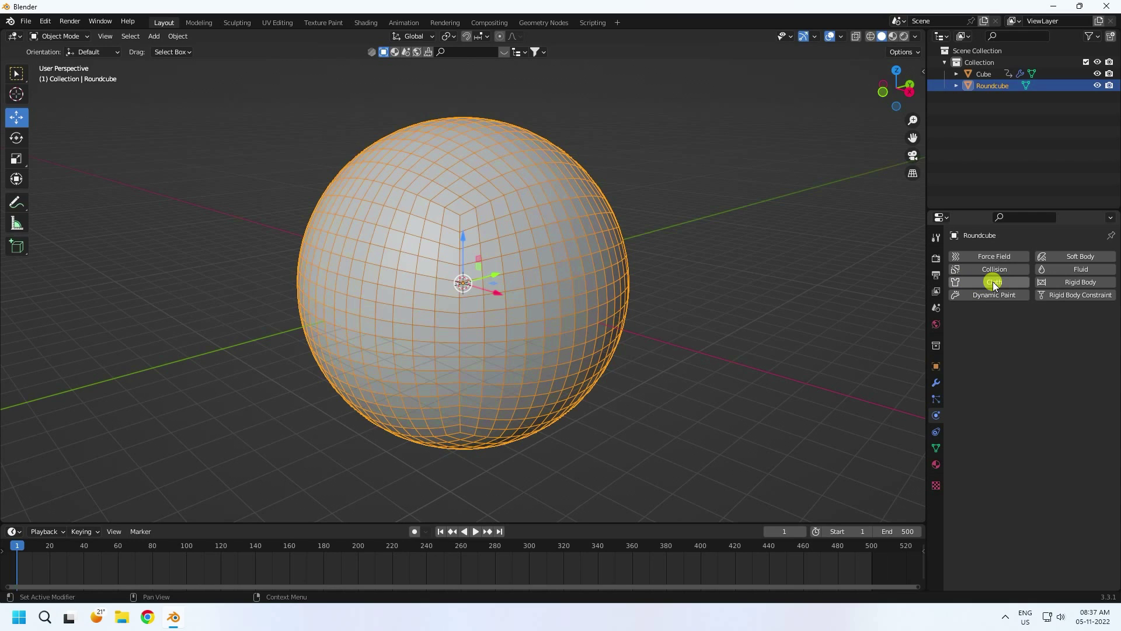
- Add Cloth physics to the Roundcube and play the simulation briefly
{"action": "left_click", "coordinate": [993, 281]}
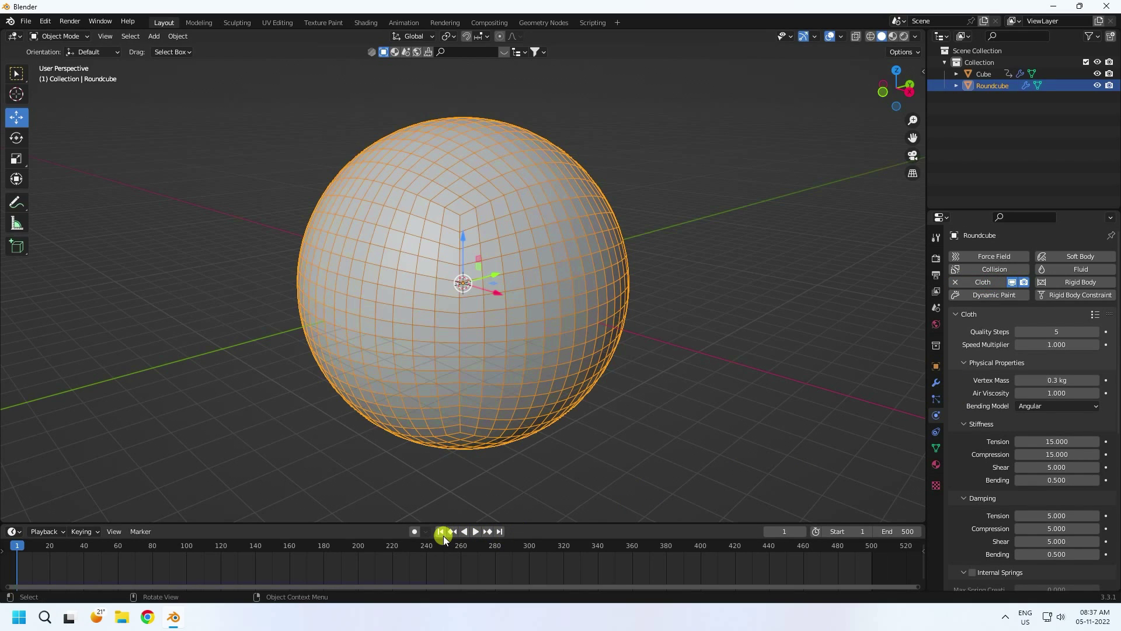
{"action": "left_click", "coordinate": [475, 532]}
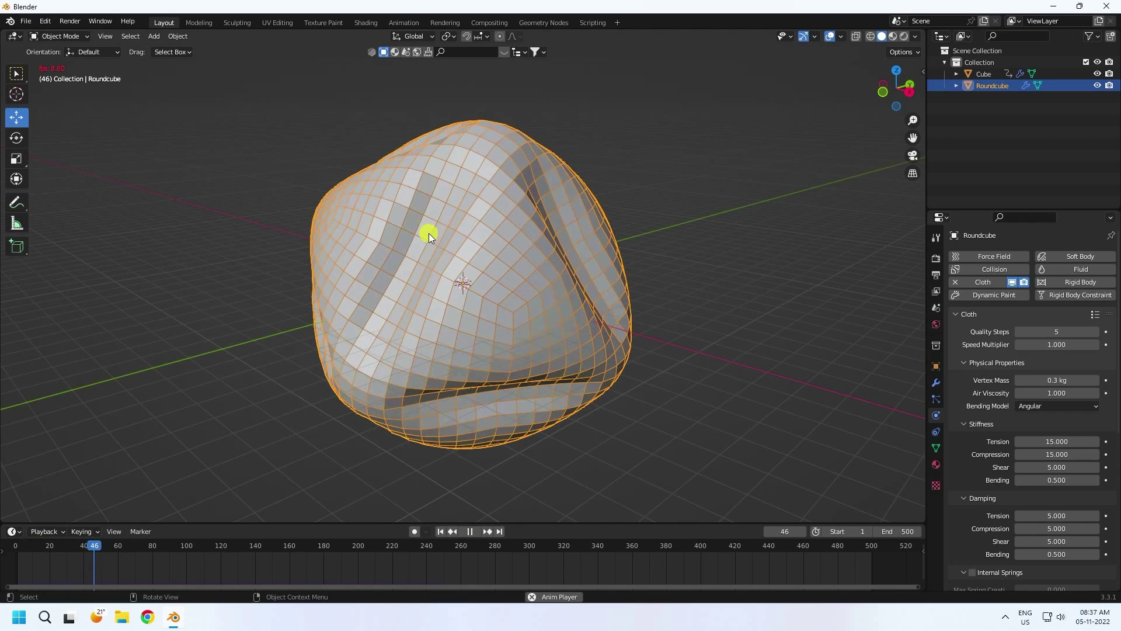
{"action": "left_click", "coordinate": [470, 531]}
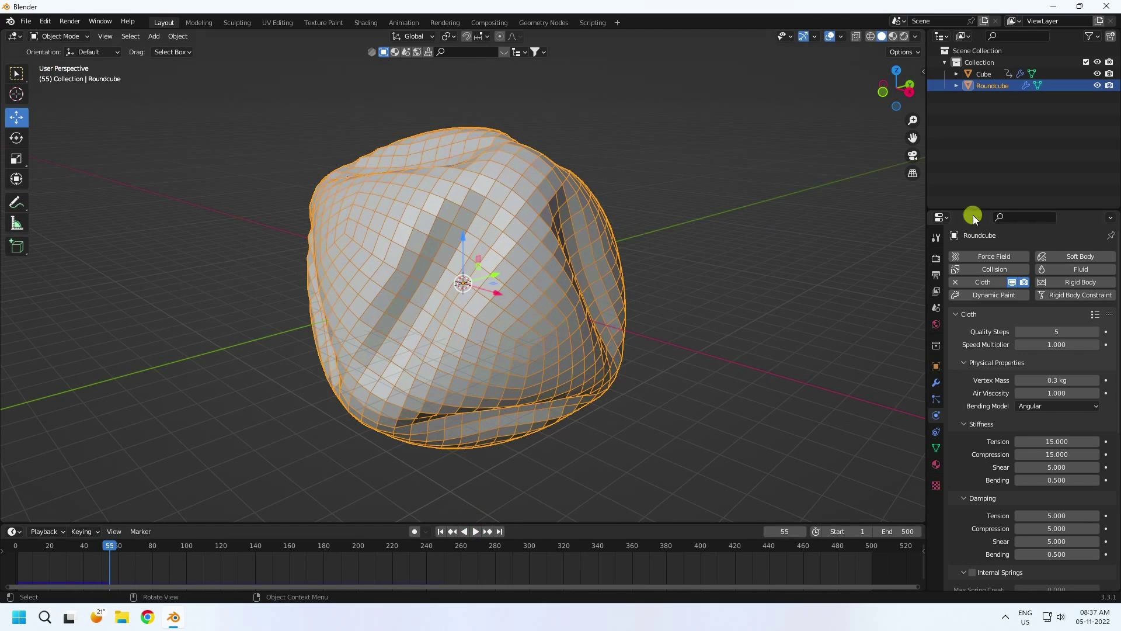
- Hide the Cube from viewport and render, replay the cloth simulation, and rewind to frame 1
{"action": "left_click", "coordinate": [993, 74]}
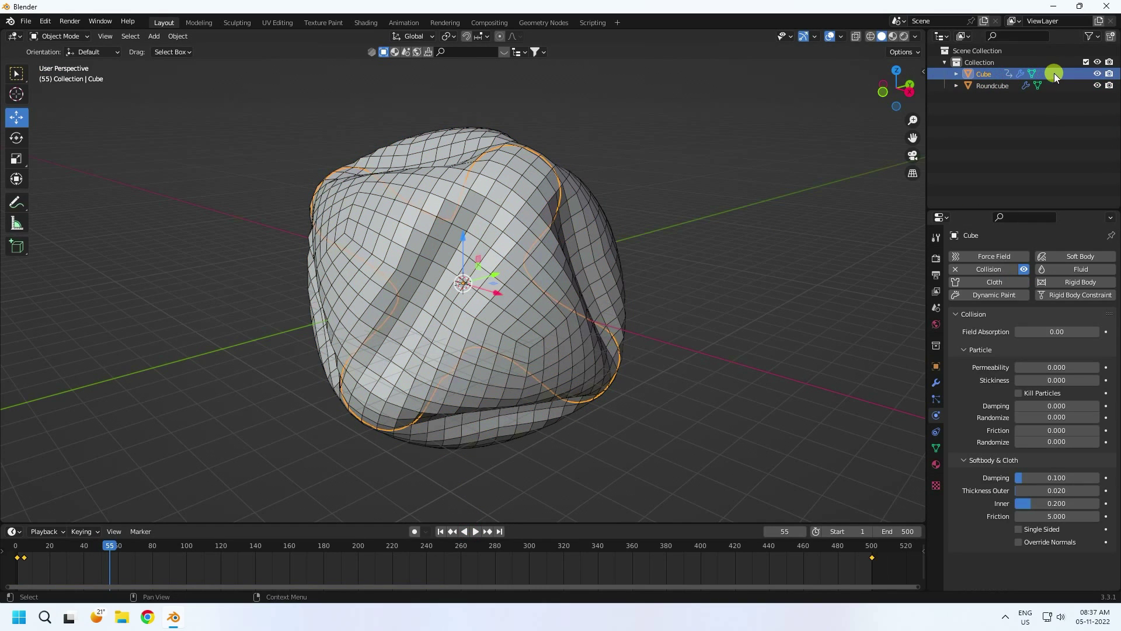
{"action": "left_click", "coordinate": [1097, 74]}
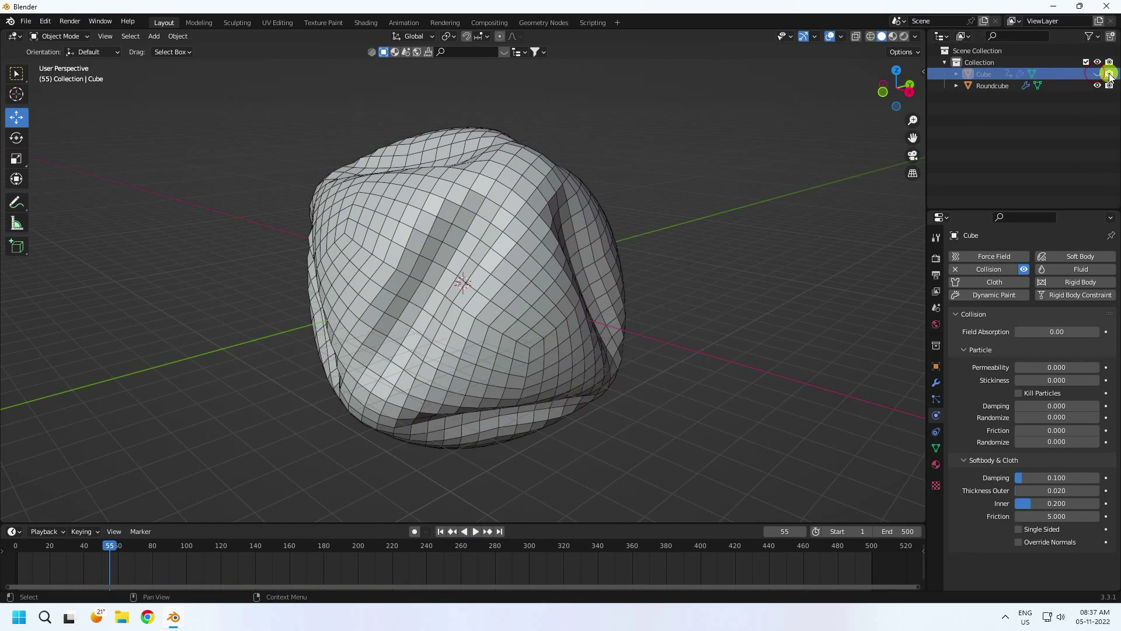
{"action": "left_click", "coordinate": [1110, 74]}
{"action": "left_click", "coordinate": [843, 433]}
{"action": "left_click", "coordinate": [440, 531]}
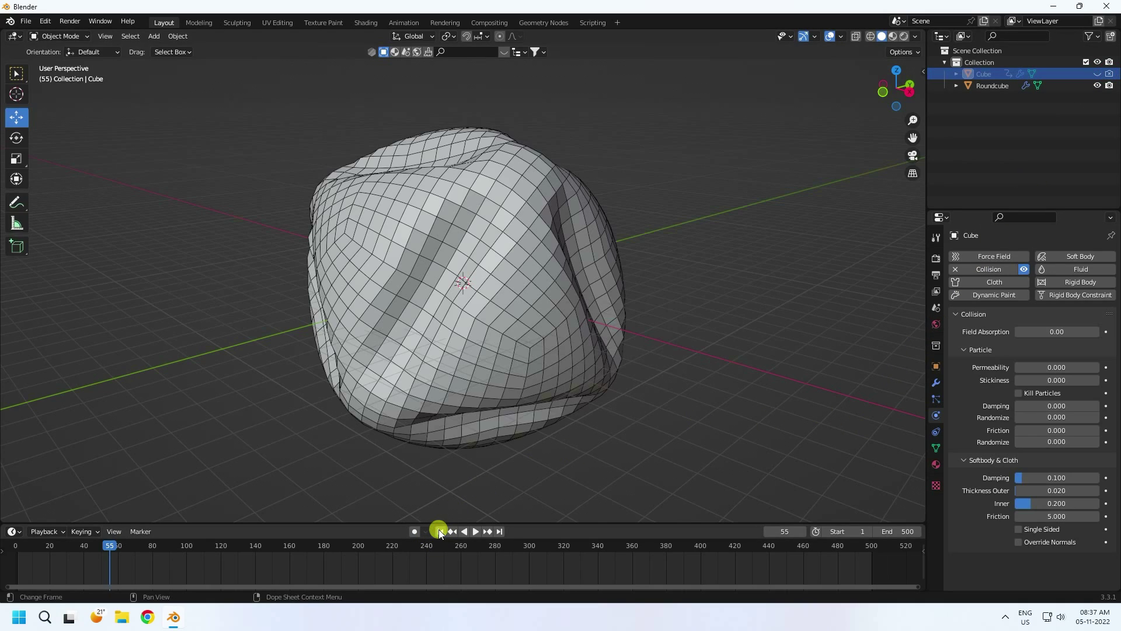
{"action": "left_click", "coordinate": [475, 531]}
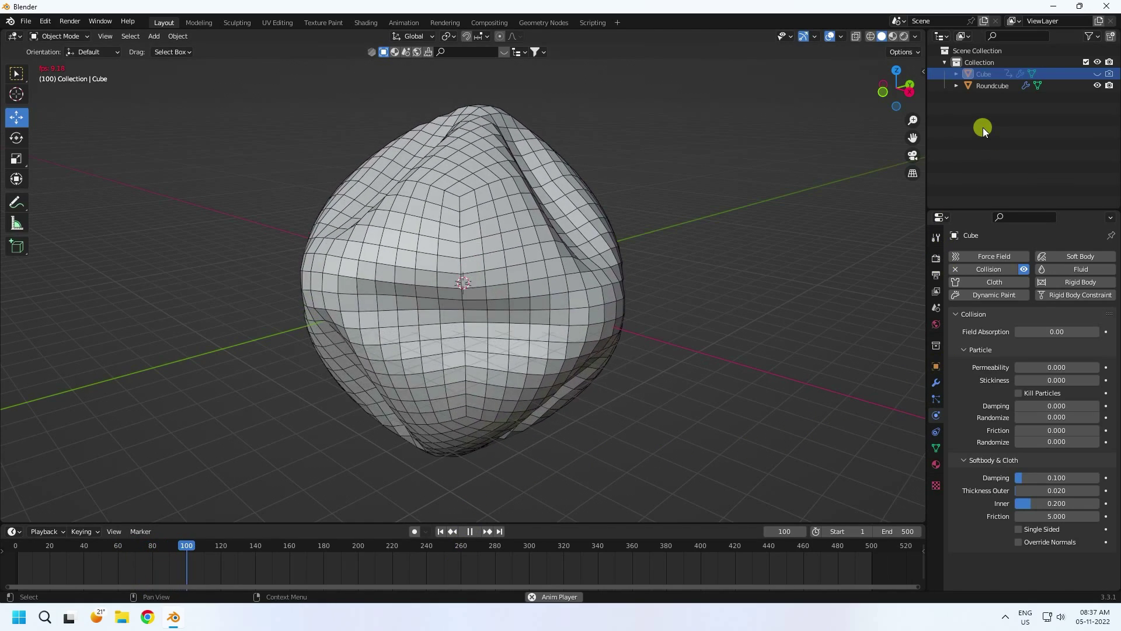
{"action": "left_click", "coordinate": [990, 87]}
{"action": "left_click", "coordinate": [467, 532]}
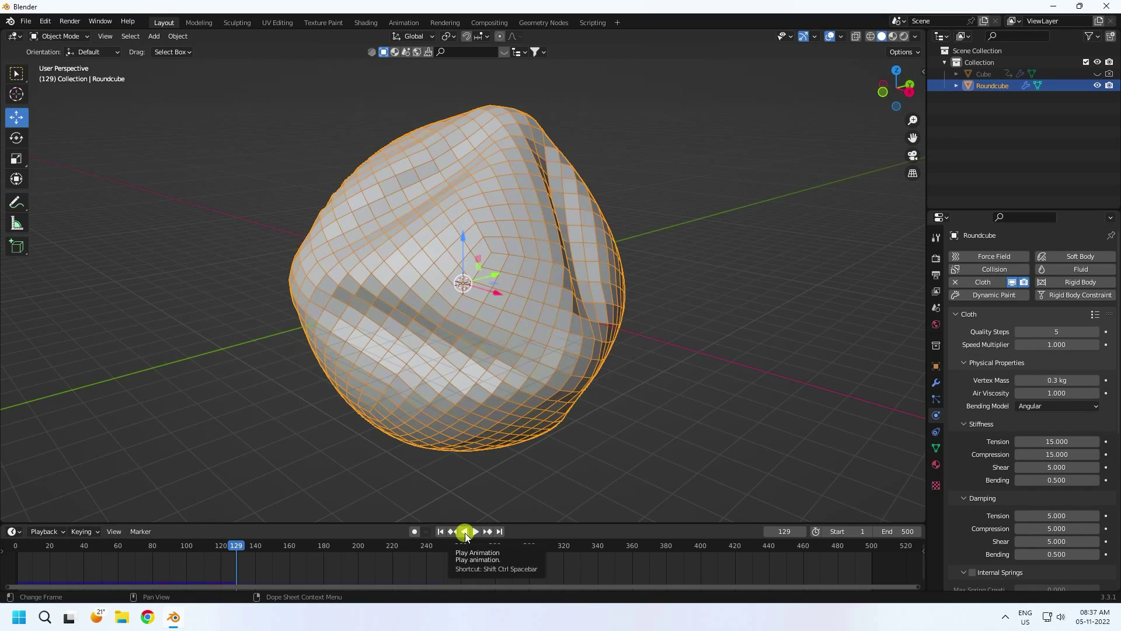
{"action": "left_click", "coordinate": [440, 531]}
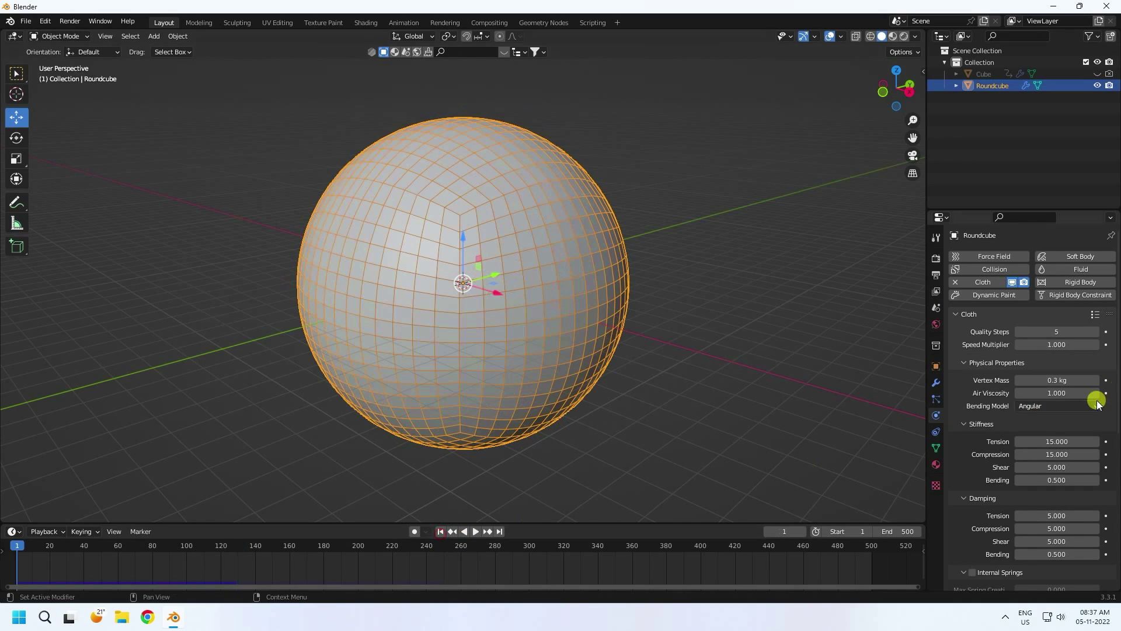
- Set the cloth Quality Steps to 10 and Vertex Mass to 20 kg
{"action": "left_click", "coordinate": [1059, 333]}
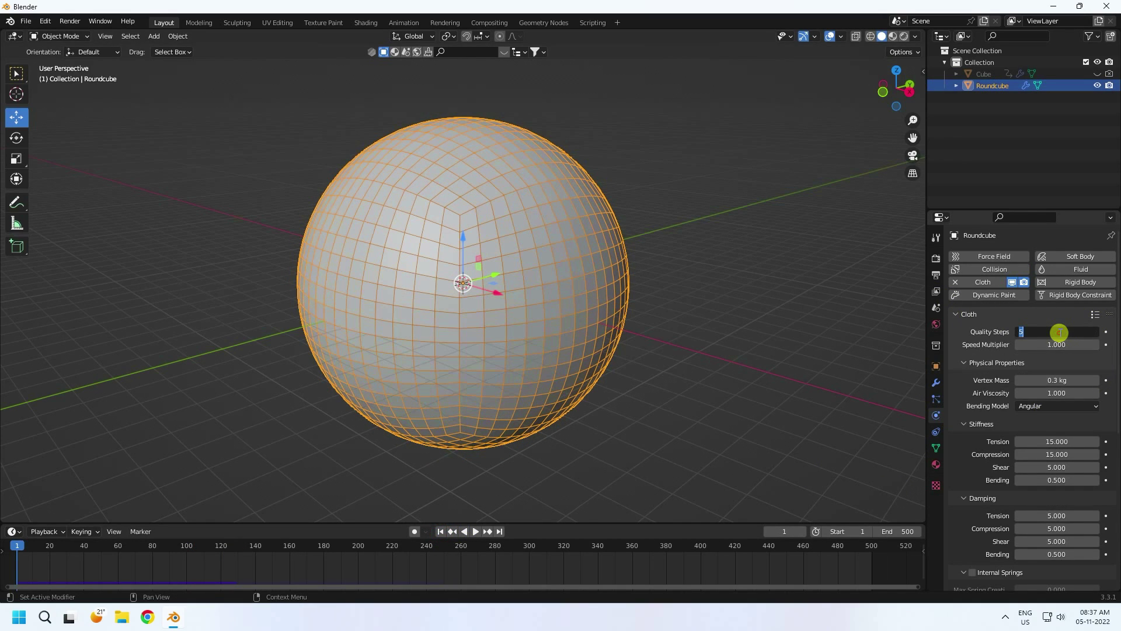
{"action": "type", "text": "10"}
{"action": "key", "text": "Return"}
{"action": "left_click", "coordinate": [1049, 380]}
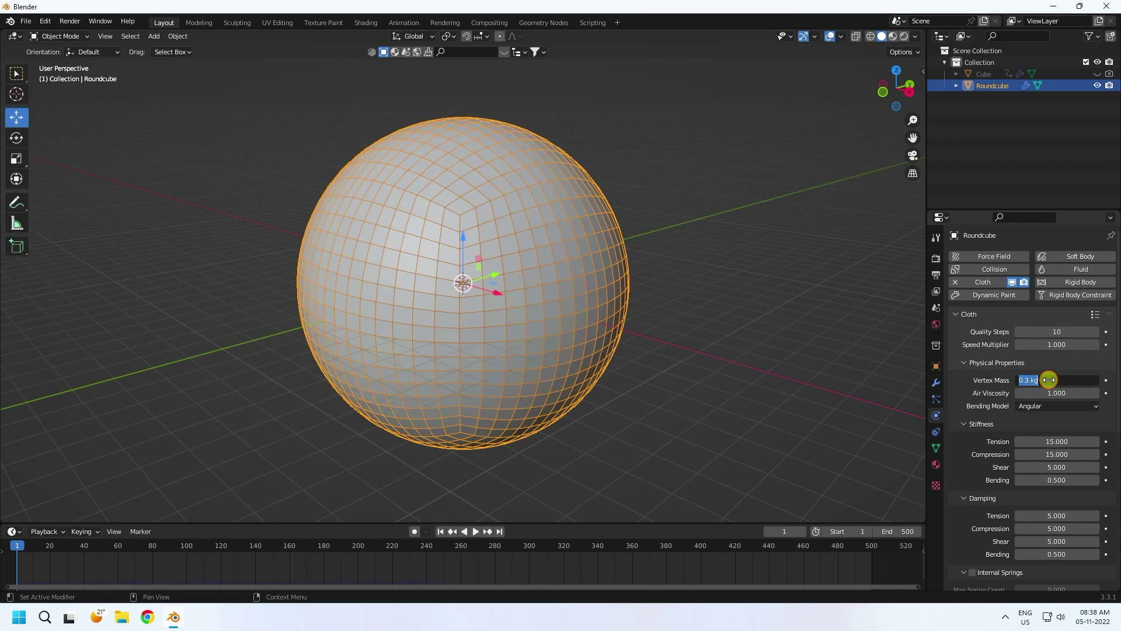
{"action": "type", "text": "20"}
{"action": "key", "text": "Return"}
- Set the stiffness Tension, Compression and Shear values to 5
{"action": "scroll", "coordinate": [996, 419], "scroll_direction": "down", "scroll_amount": 5}
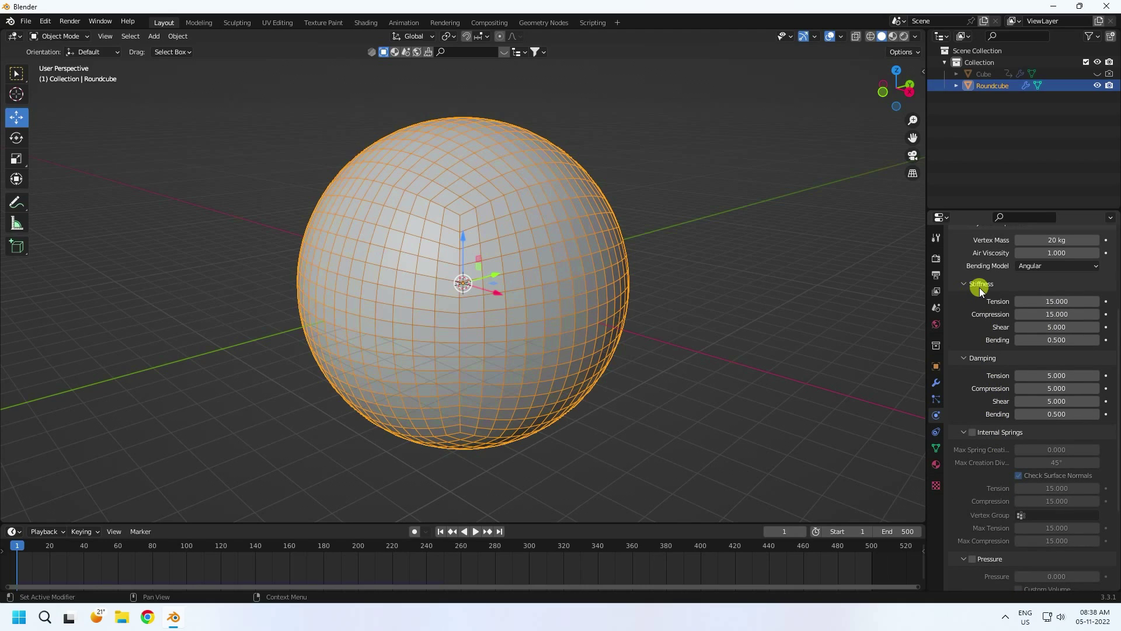
{"action": "left_click", "coordinate": [1053, 304]}
{"action": "type", "text": "5"}
{"action": "key", "text": "Return"}
{"action": "type", "text": "5"}
{"action": "key", "text": "Return"}
{"action": "left_click", "coordinate": [1049, 325]}
{"action": "type", "text": "5"}
{"action": "key", "text": "Return"}
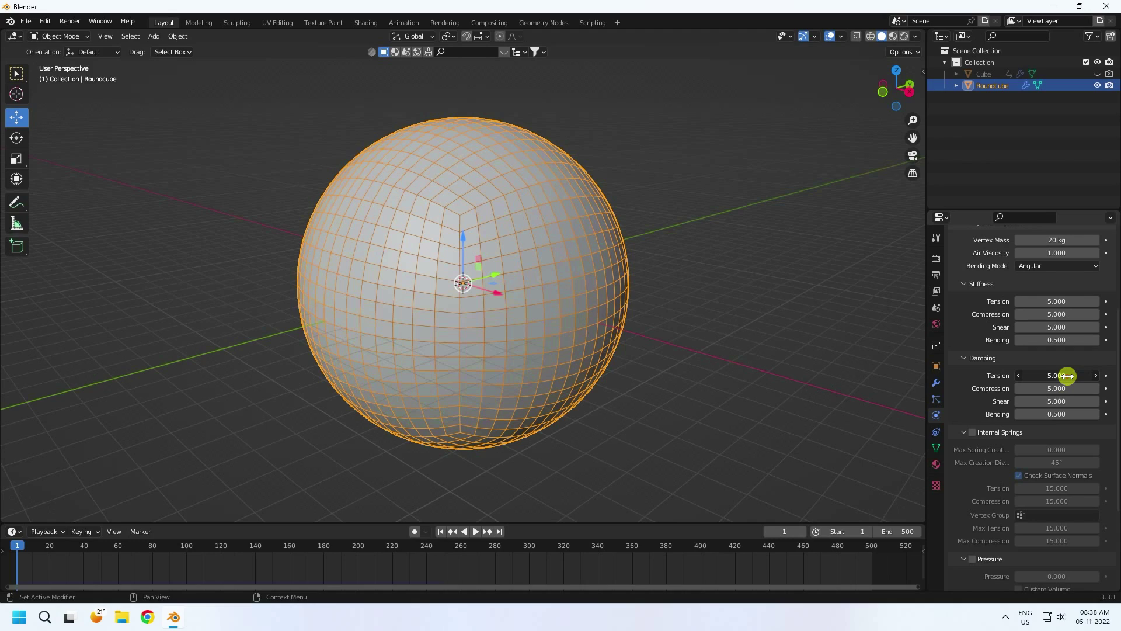
- Set the damping Tension, Compression, Shear and Bending values all to 0
{"action": "key", "text": "BackSpace"}
{"action": "key", "text": "BackSpace"}
{"action": "key", "text": "BackSpace"}
{"action": "type", "text": "0"}
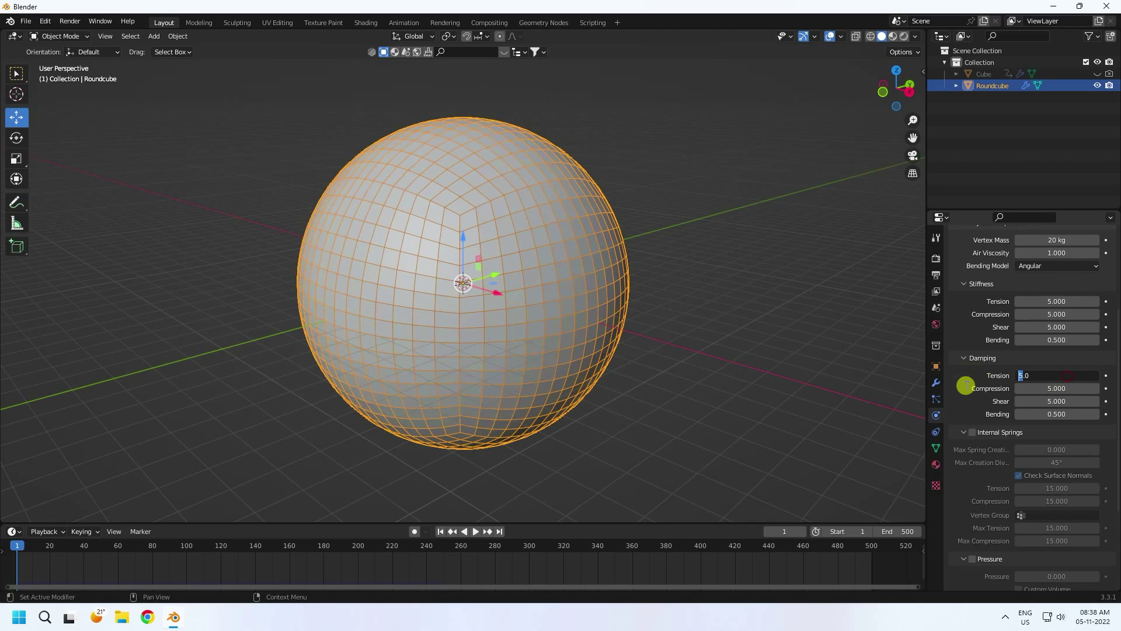
{"action": "key", "text": "Return"}
{"action": "left_click", "coordinate": [1050, 391]}
{"action": "type", "text": "0"}
{"action": "key", "text": "Return"}
{"action": "left_click", "coordinate": [1049, 400]}
{"action": "type", "text": "0"}
{"action": "key", "text": "Return"}
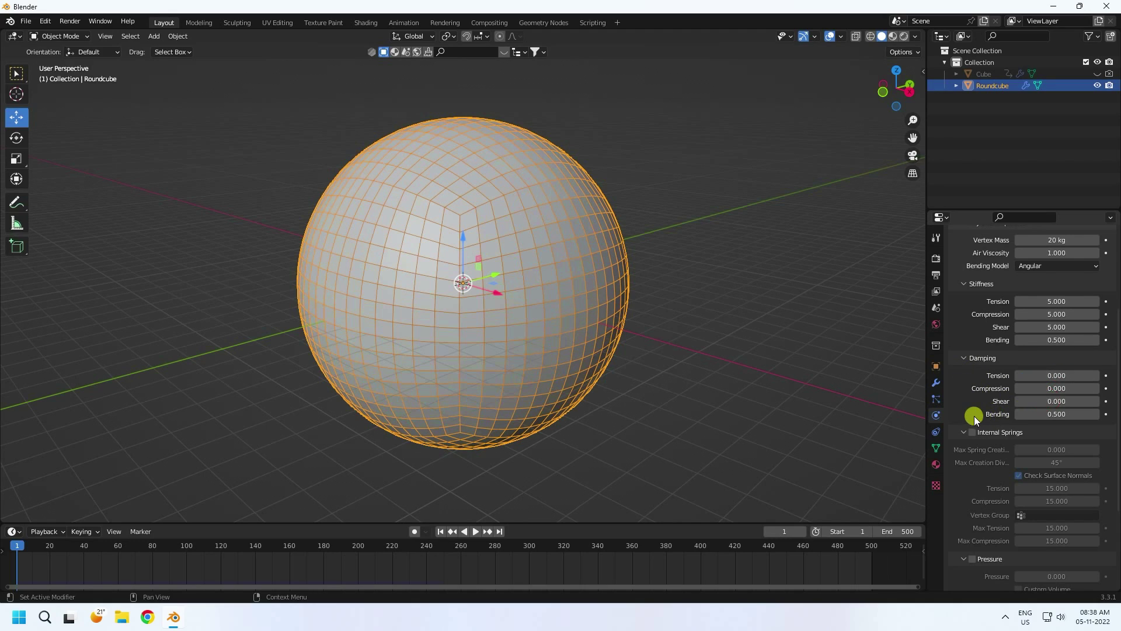
{"action": "left_click", "coordinate": [1043, 414]}
{"action": "type", "text": "0"}
{"action": "key", "text": "Return"}
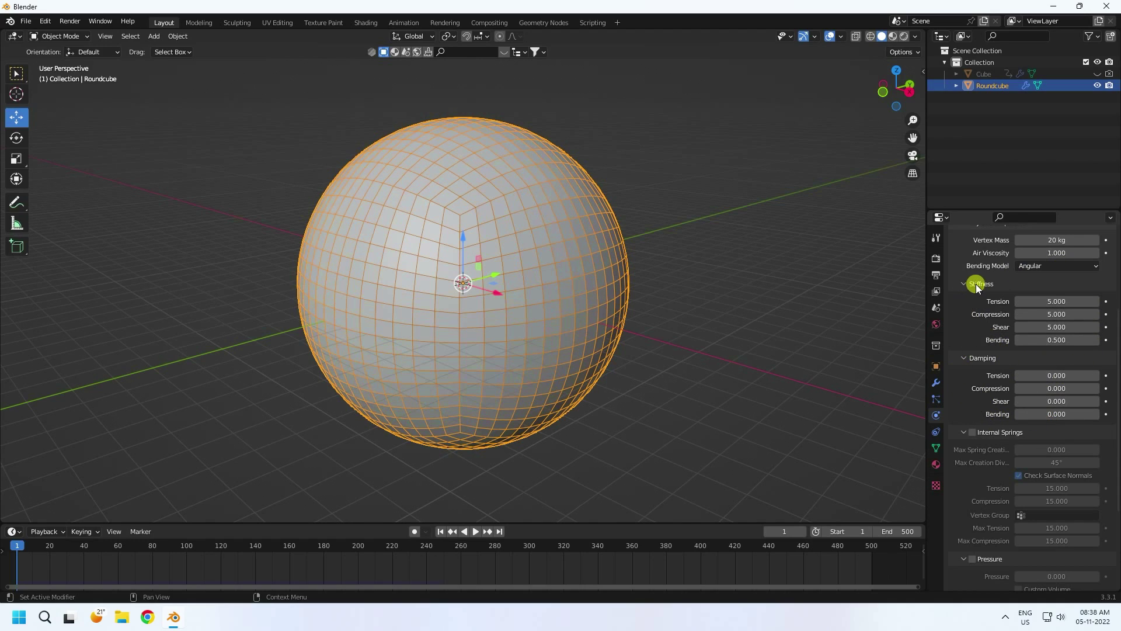
- Set the cloth collision quality to 10 and enable self collisions
{"action": "scroll", "coordinate": [982, 366], "scroll_direction": "down", "scroll_amount": 6}
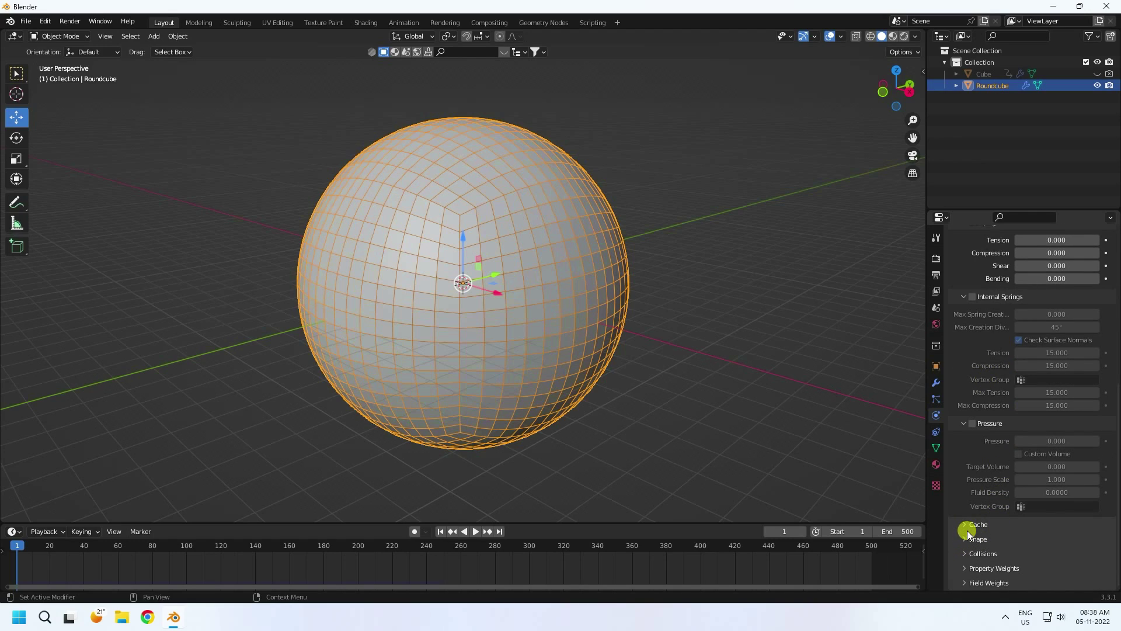
{"action": "left_click", "coordinate": [967, 555]}
{"action": "scroll", "coordinate": [979, 456], "scroll_direction": "down", "scroll_amount": 7}
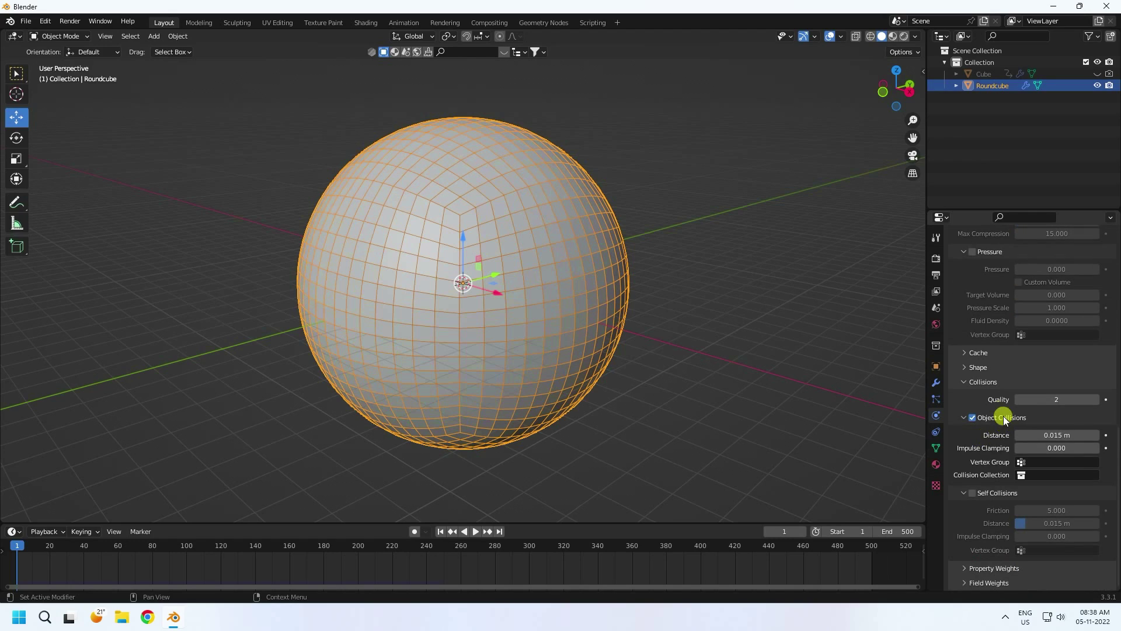
{"action": "key", "text": "Return"}
{"action": "left_click", "coordinate": [973, 494]}
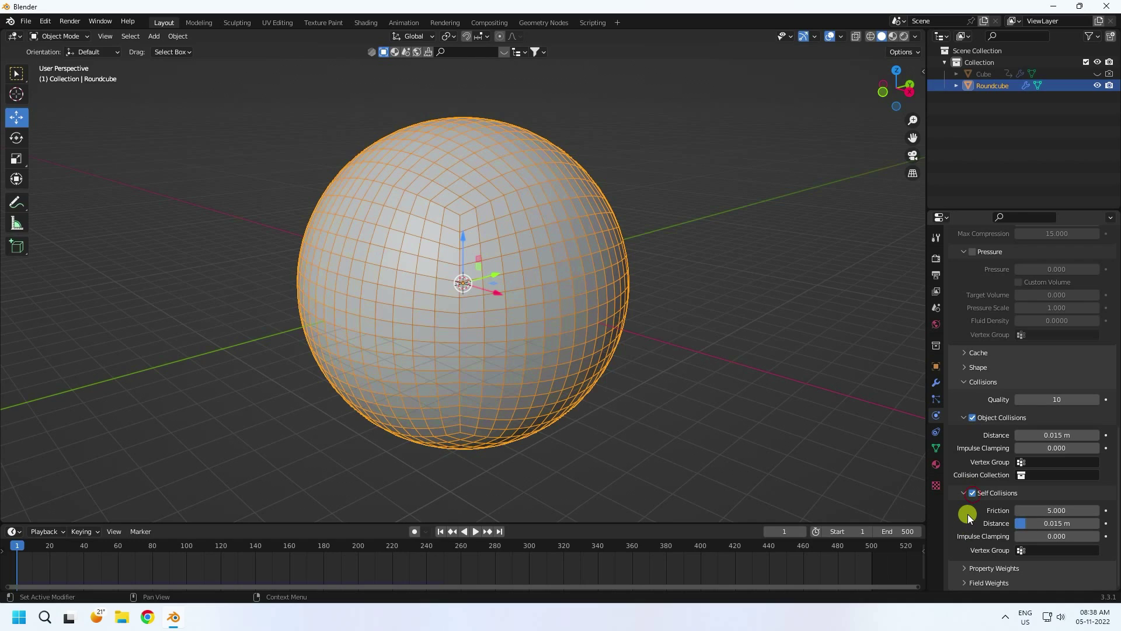
- Drag the Gravity and Turbulence field weights down to 0
{"action": "left_click", "coordinate": [968, 583]}
{"action": "scroll", "coordinate": [966, 465], "scroll_direction": "down", "scroll_amount": 5}
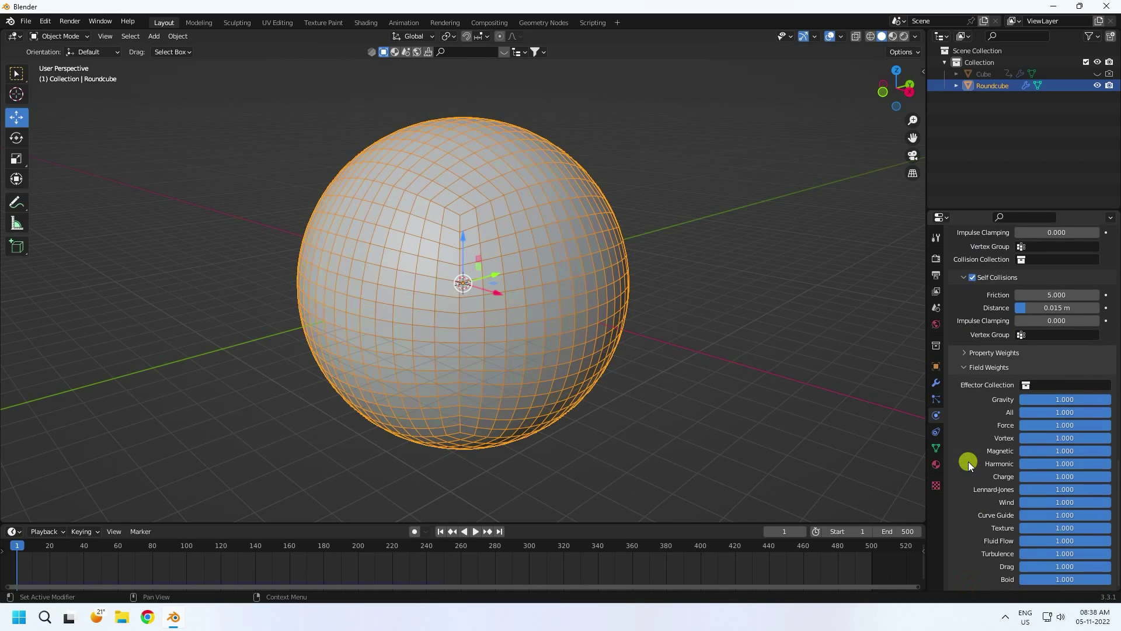
{"action": "left_click_drag", "start_coordinate": [1032, 401], "coordinate": [981, 401]}
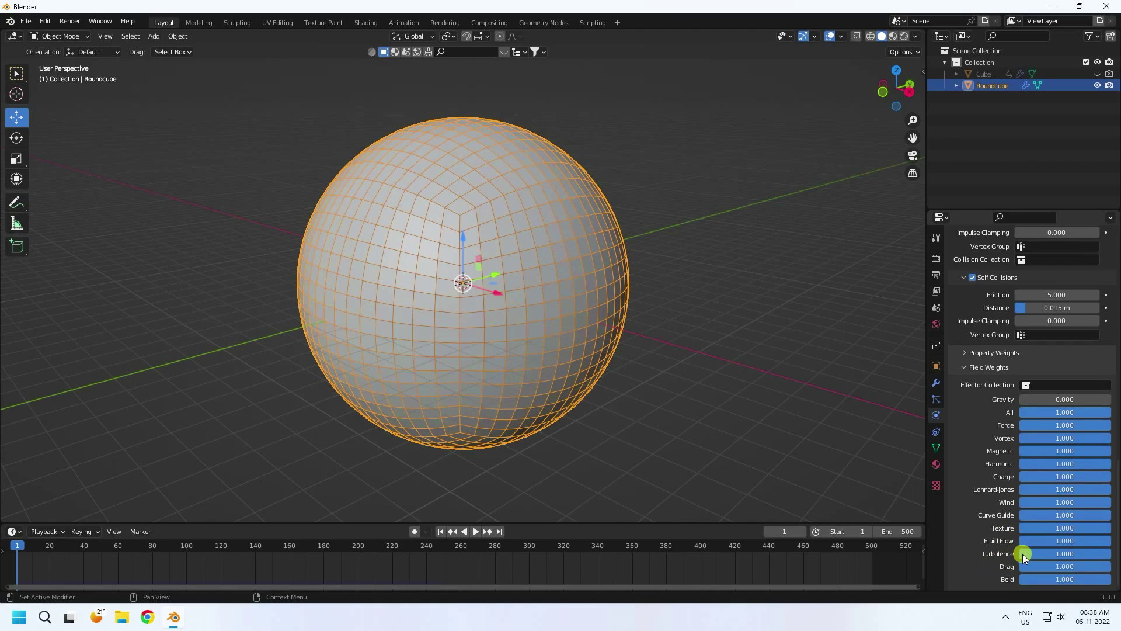
{"action": "left_click_drag", "start_coordinate": [1045, 552], "coordinate": [993, 553]}
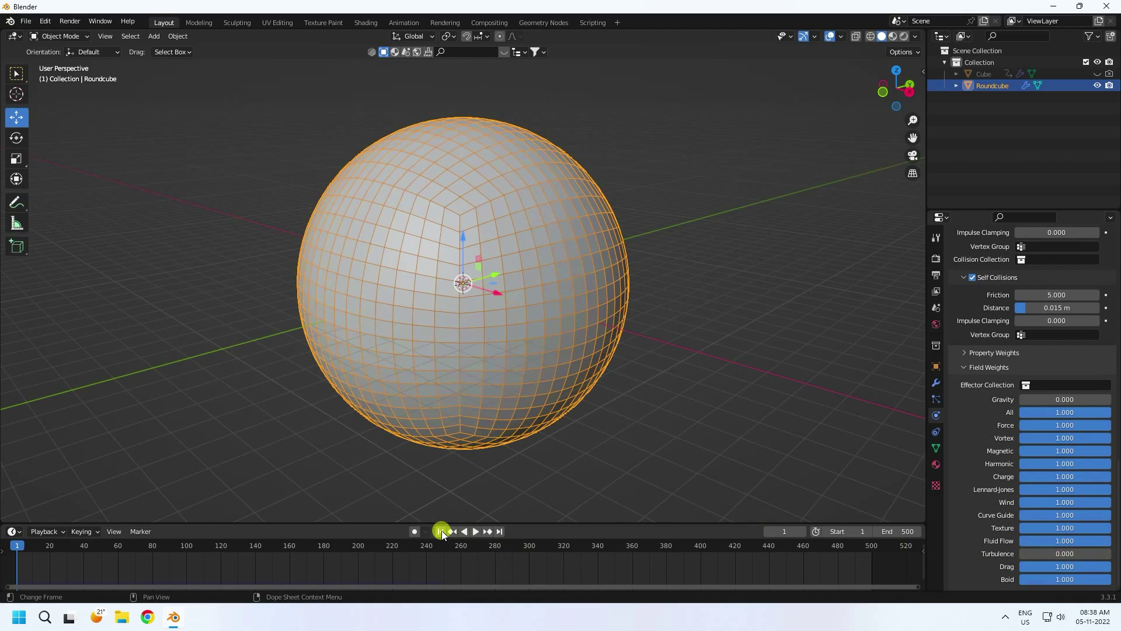
- Replay the cloth simulation from frame 1 and pause it at frame 41
{"action": "left_click", "coordinate": [475, 532]}
{"action": "left_click", "coordinate": [751, 342]}
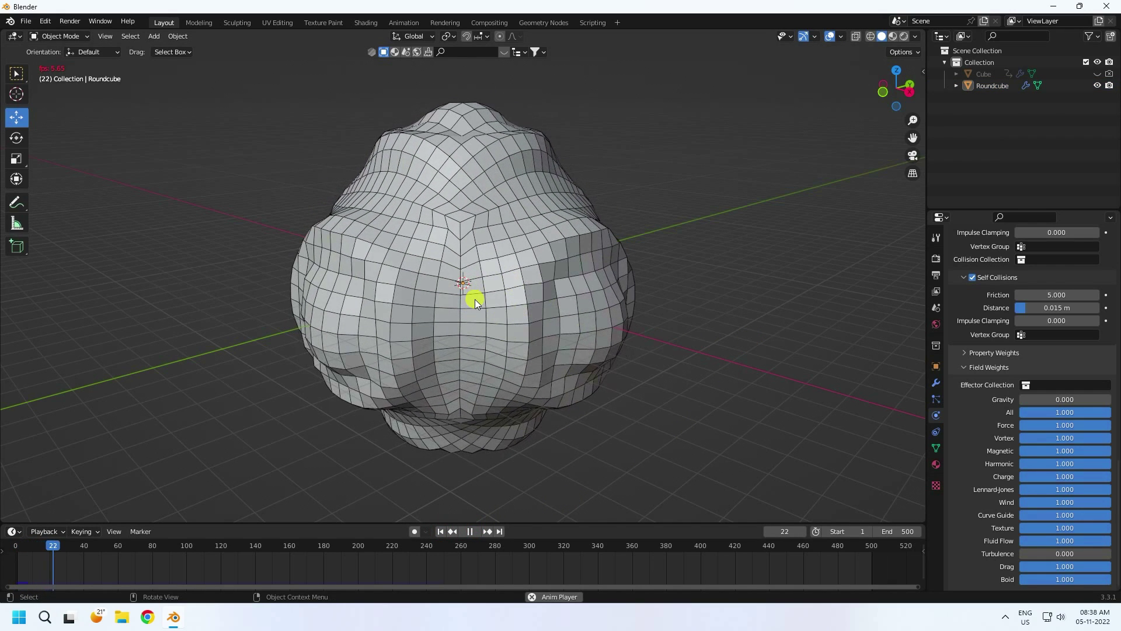
{"action": "left_click", "coordinate": [469, 532]}
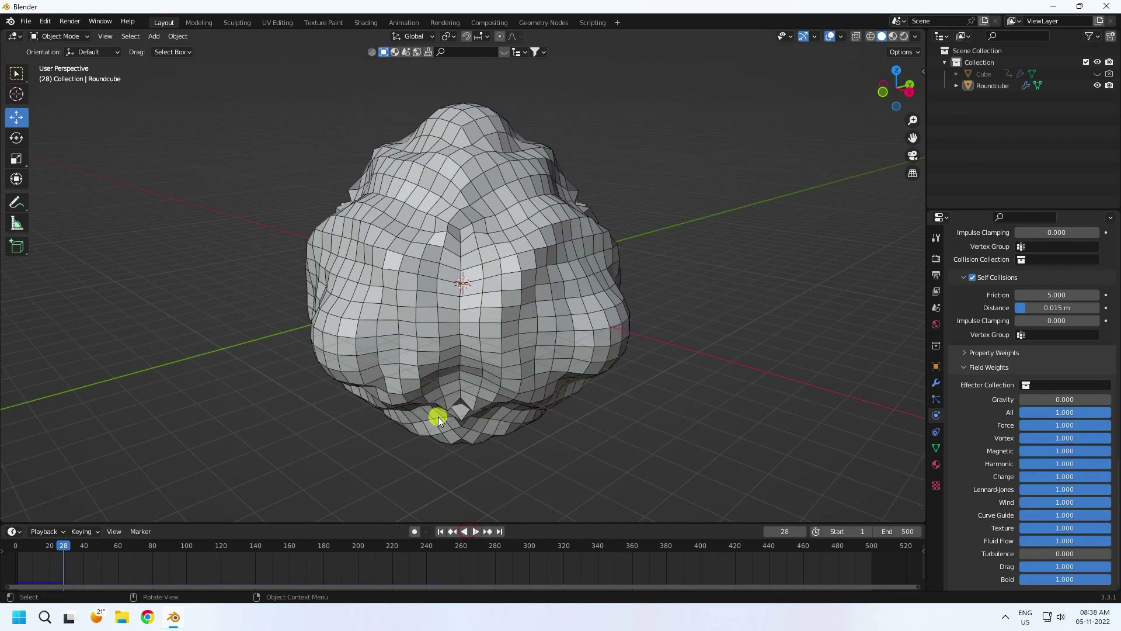
{"action": "left_click", "coordinate": [441, 530]}
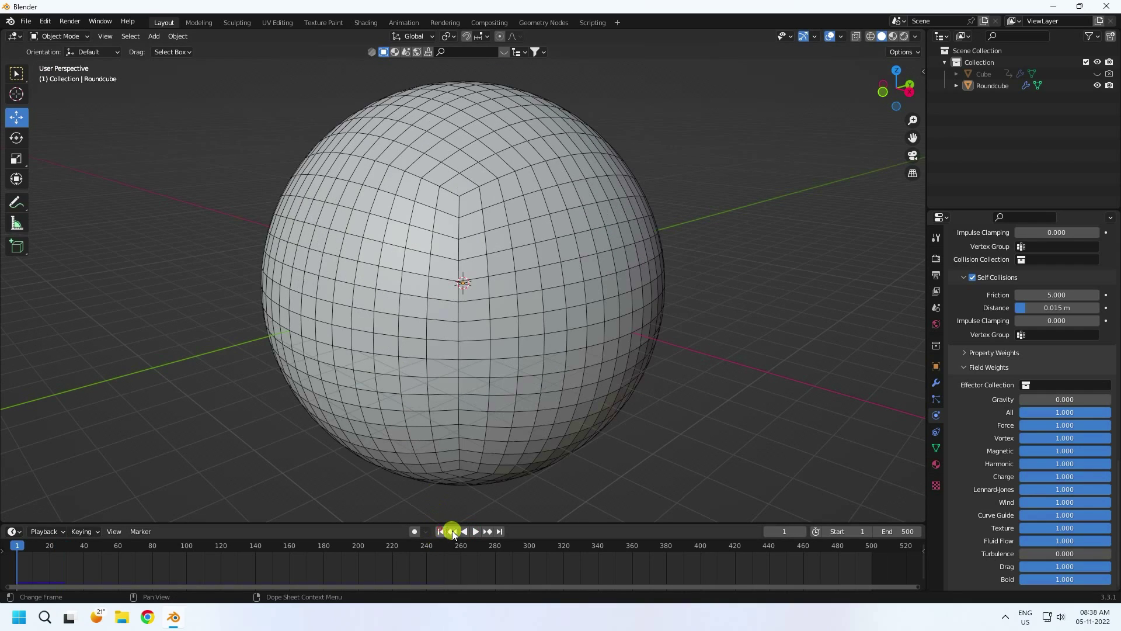
{"action": "left_click", "coordinate": [477, 532]}
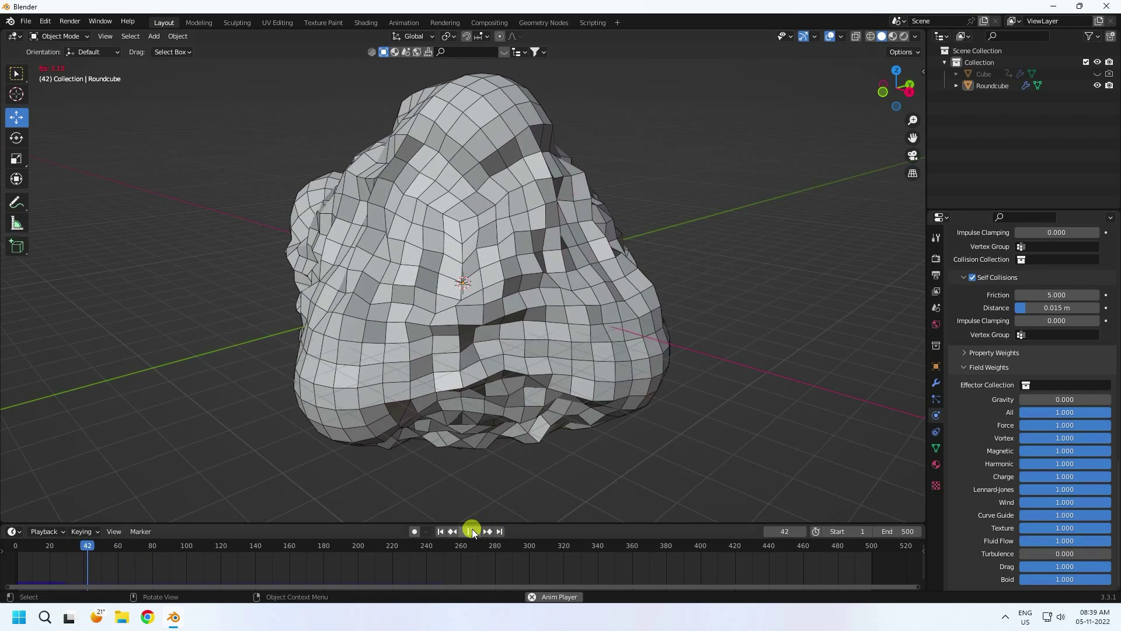
{"action": "left_click", "coordinate": [441, 532]}
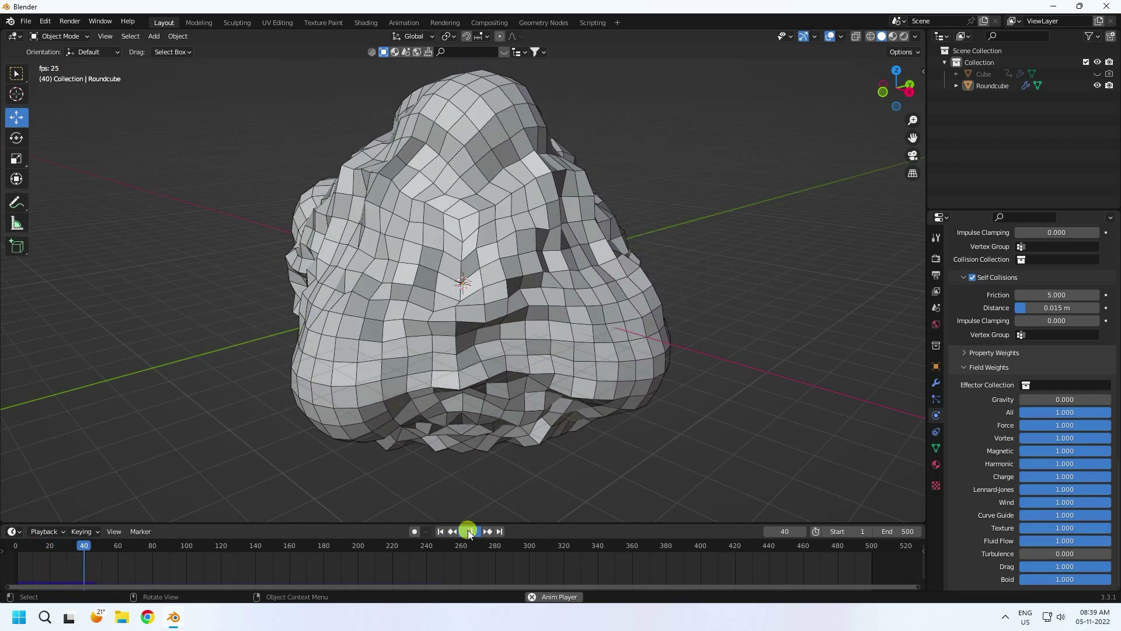
{"action": "left_click", "coordinate": [474, 532]}
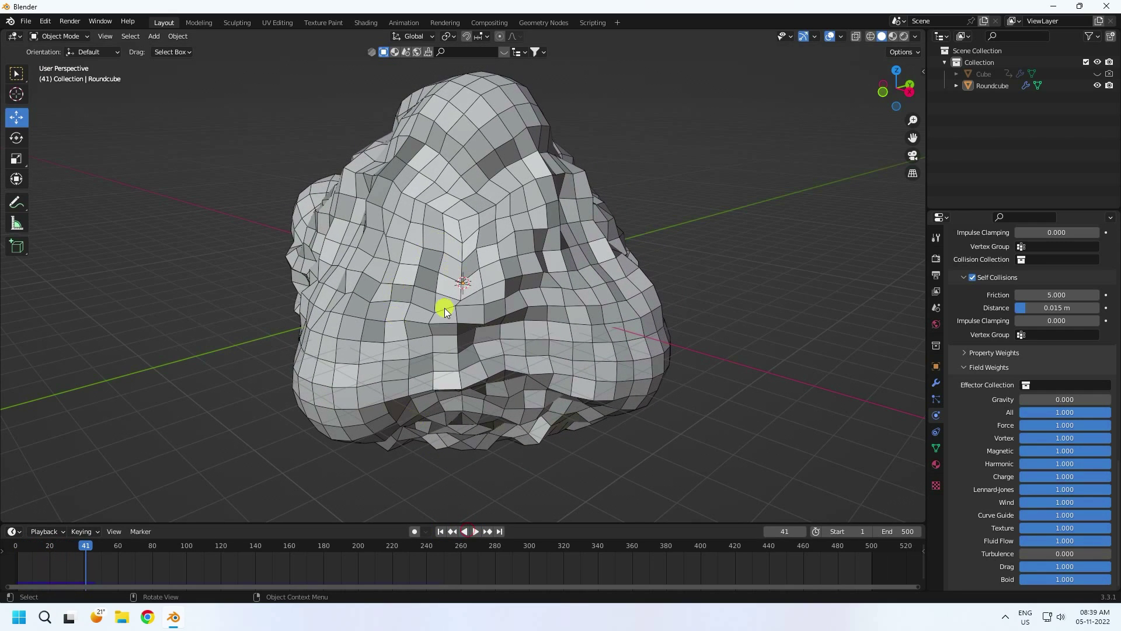
{"action": "left_click", "coordinate": [937, 382]}
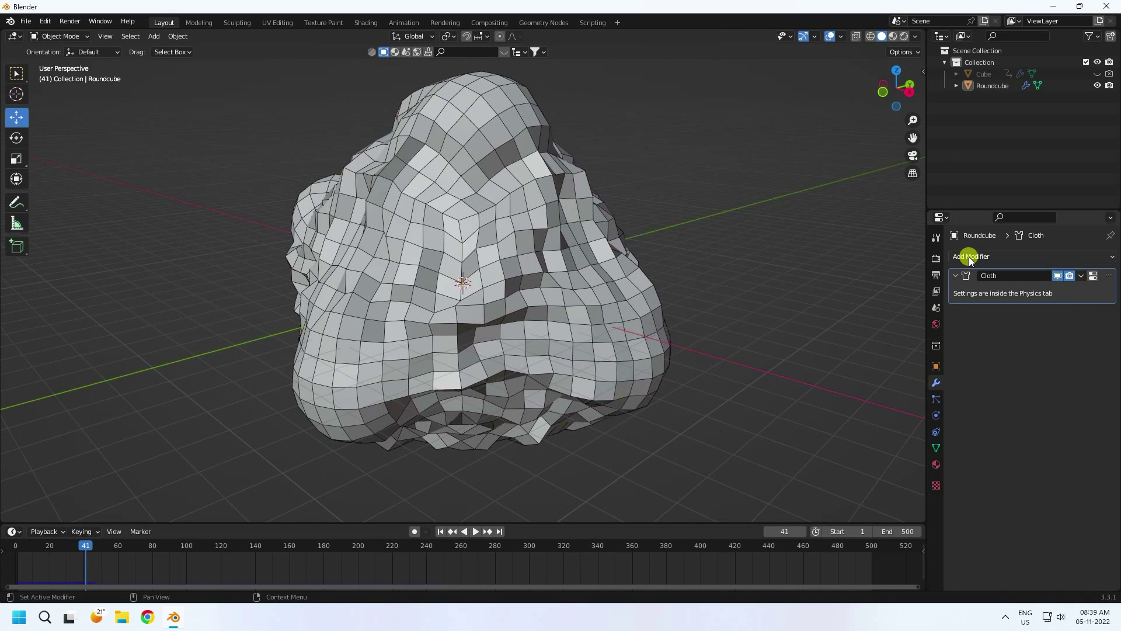
- Add a Subdivision Surface modifier to the Roundcube at level 3
{"action": "left_click", "coordinate": [992, 86]}
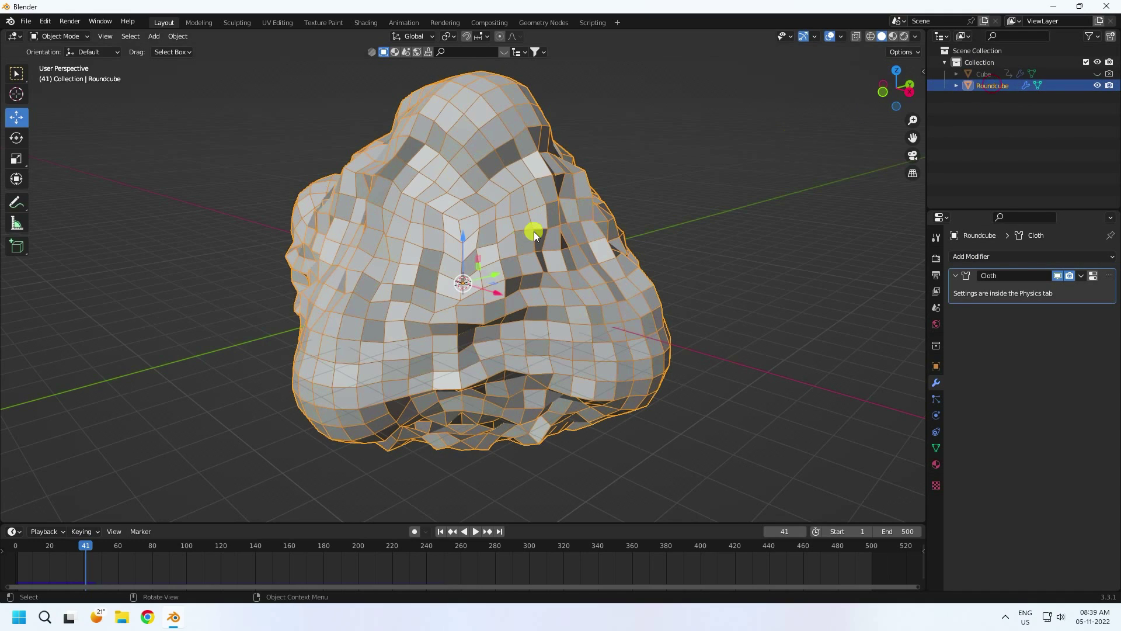
{"action": "left_click", "coordinate": [978, 256]}
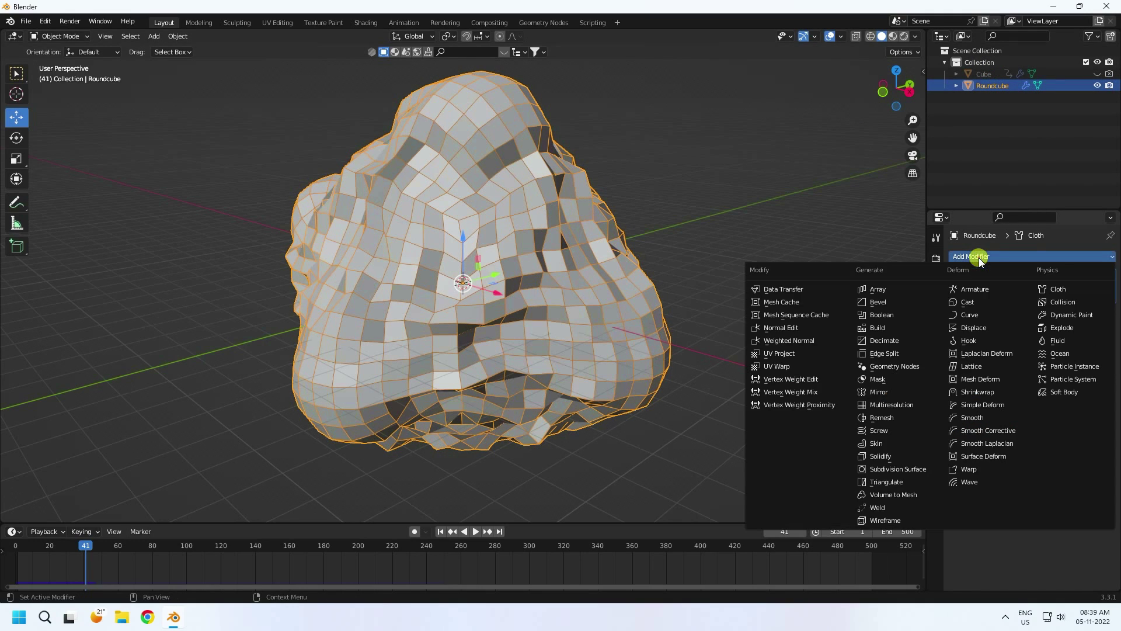
{"action": "left_click", "coordinate": [866, 472]}
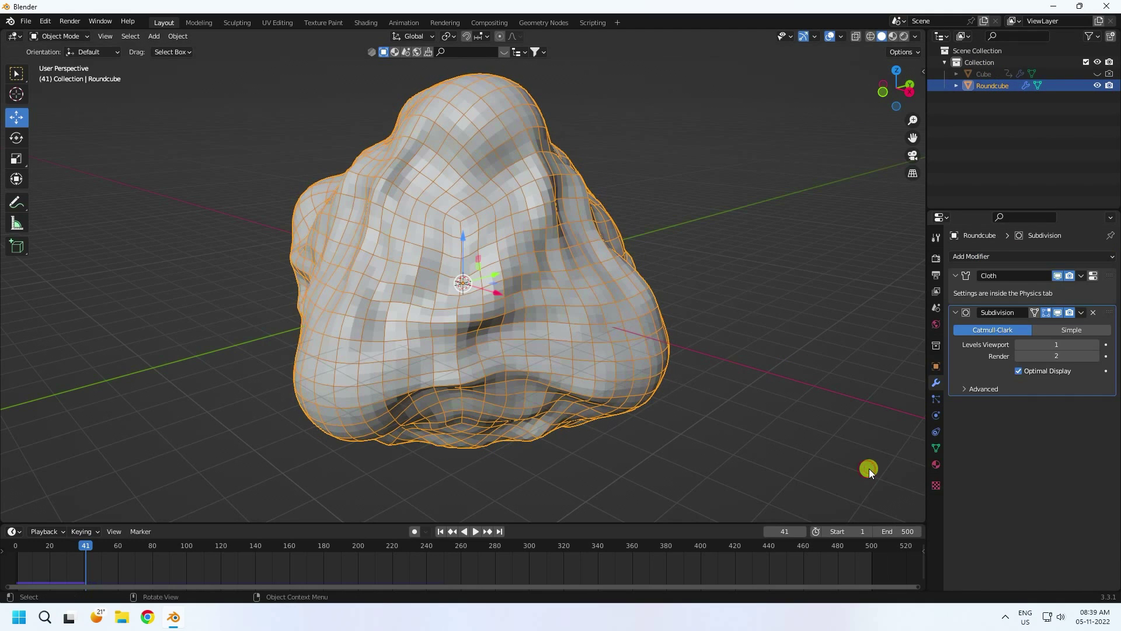
{"action": "left_click", "coordinate": [1095, 345]}
{"action": "left_click", "coordinate": [1095, 345]}
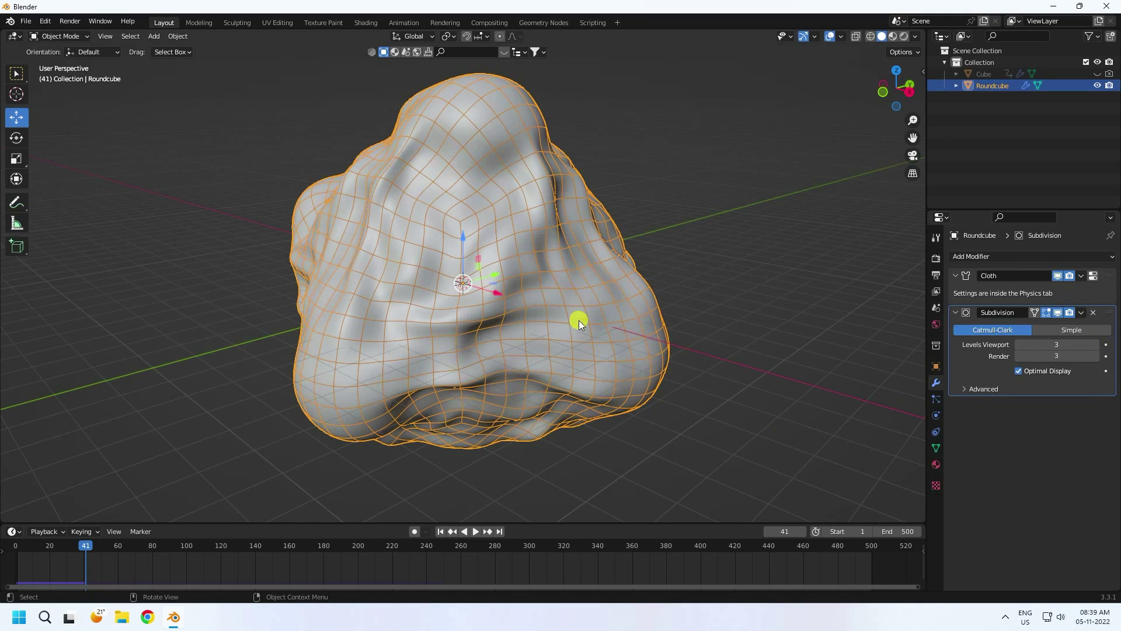
- Apply Shade Smooth to the Roundcube, then deselect it
{"action": "right_click", "coordinate": [587, 270]}
{"action": "left_click", "coordinate": [532, 270]}
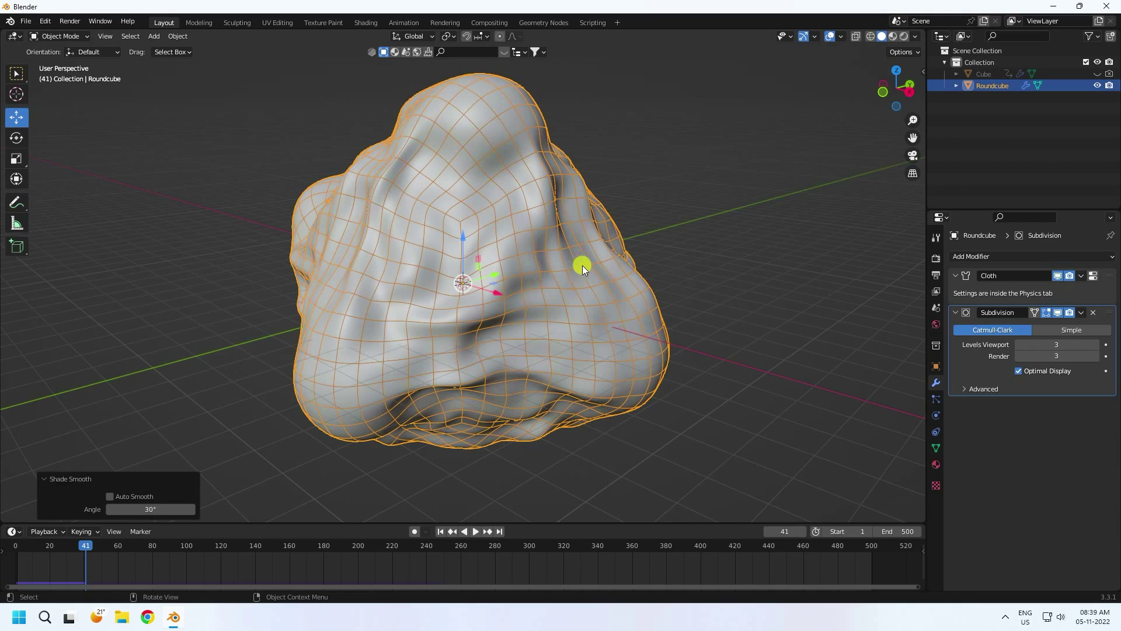
{"action": "right_click", "coordinate": [565, 247]}
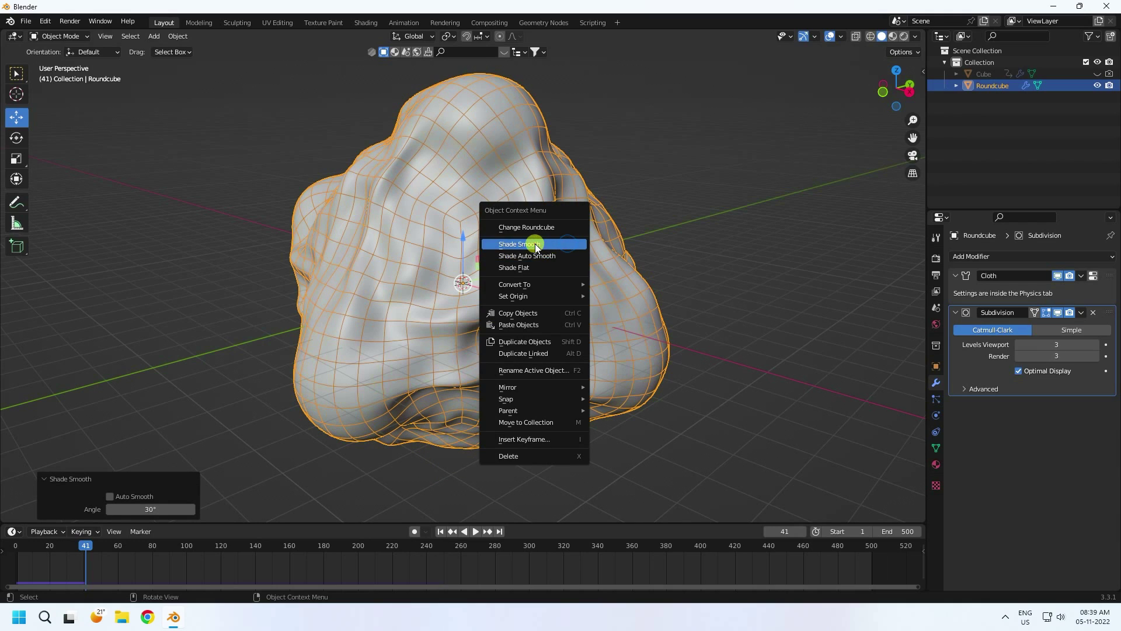
{"action": "left_click", "coordinate": [760, 200]}
- Replay the smoothed simulation from frame 1, pause at frame 24, and rewind
{"action": "left_click", "coordinate": [441, 531]}
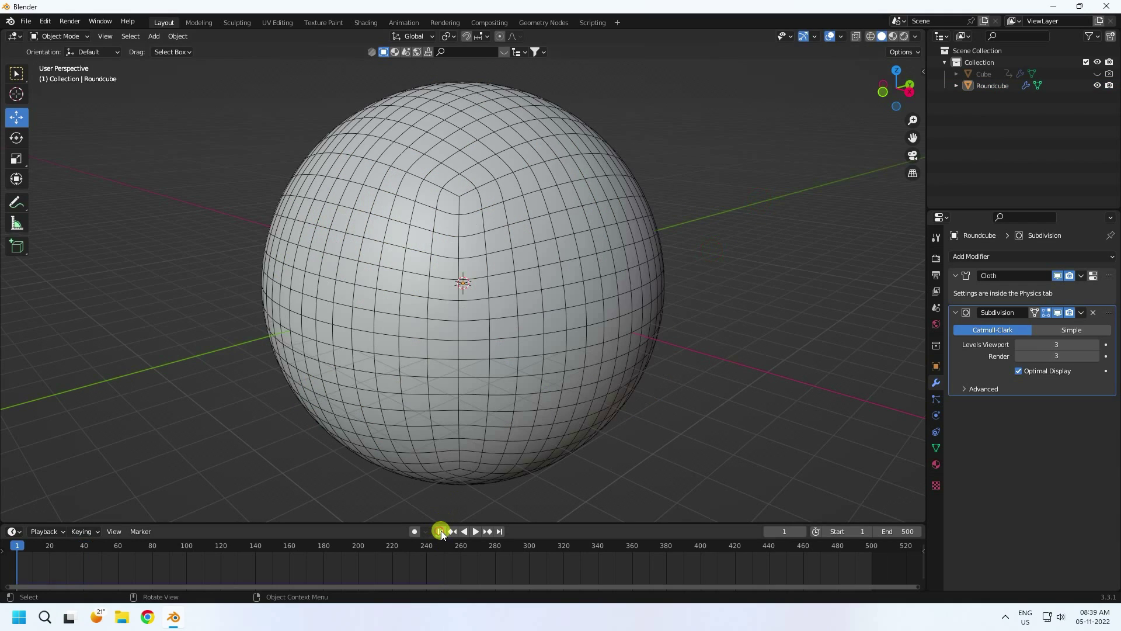
{"action": "left_click", "coordinate": [474, 531]}
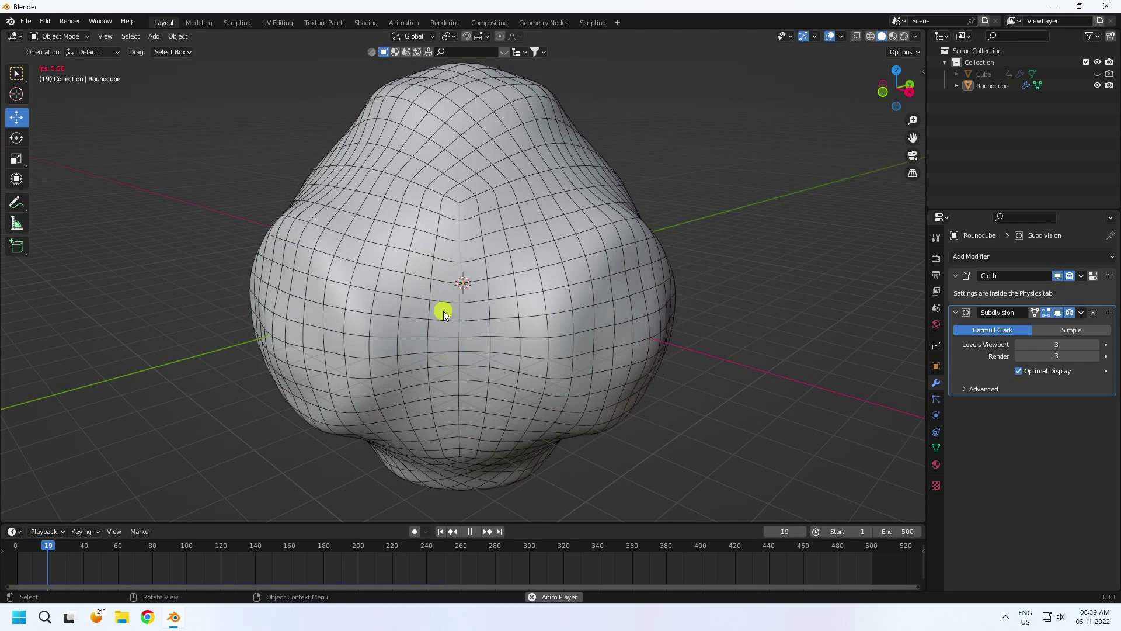
{"action": "left_click", "coordinate": [469, 531]}
{"action": "left_click", "coordinate": [439, 531]}
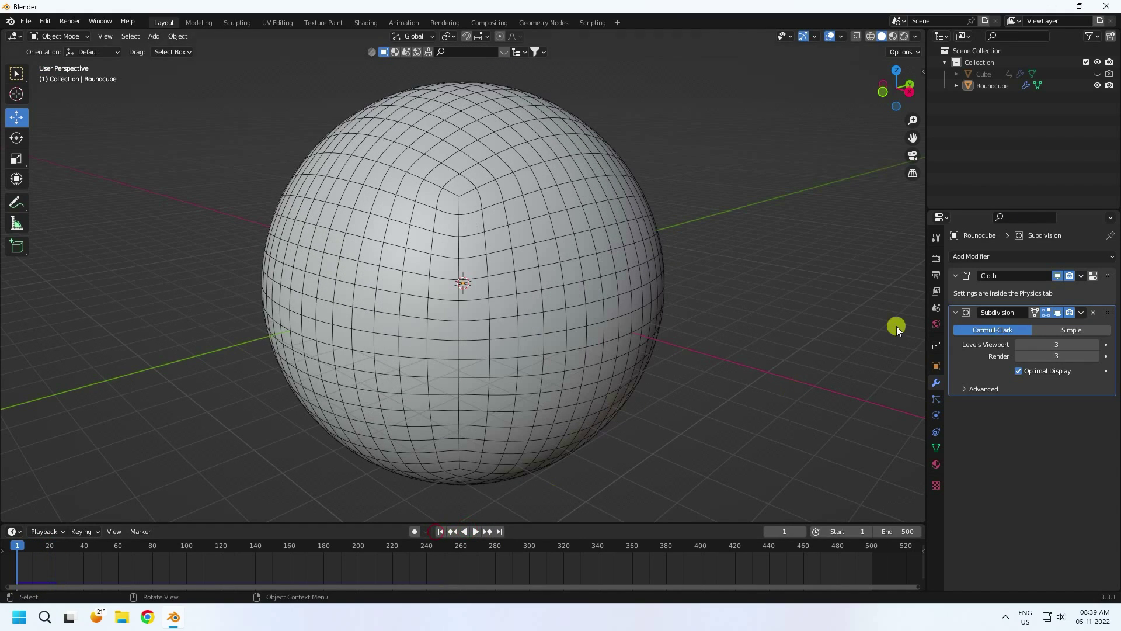
- Select the Roundcube and display its cloth physics collision settings
{"action": "left_click", "coordinate": [991, 86]}
{"action": "left_click", "coordinate": [936, 432]}
{"action": "left_click", "coordinate": [936, 415]}
{"action": "scroll", "coordinate": [969, 430], "scroll_direction": "down", "scroll_amount": 15}
{"action": "scroll", "coordinate": [970, 430], "scroll_direction": "down", "scroll_amount": 10}
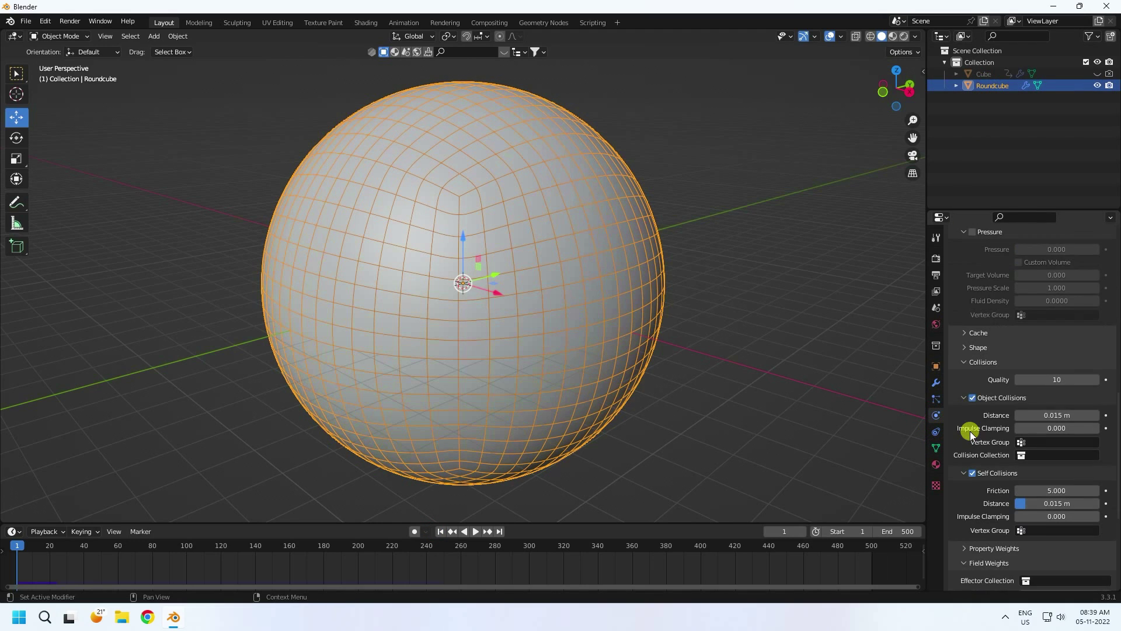
- Set the cloth cache end frame to 500 and bake the simulation
{"action": "left_click", "coordinate": [963, 334]}
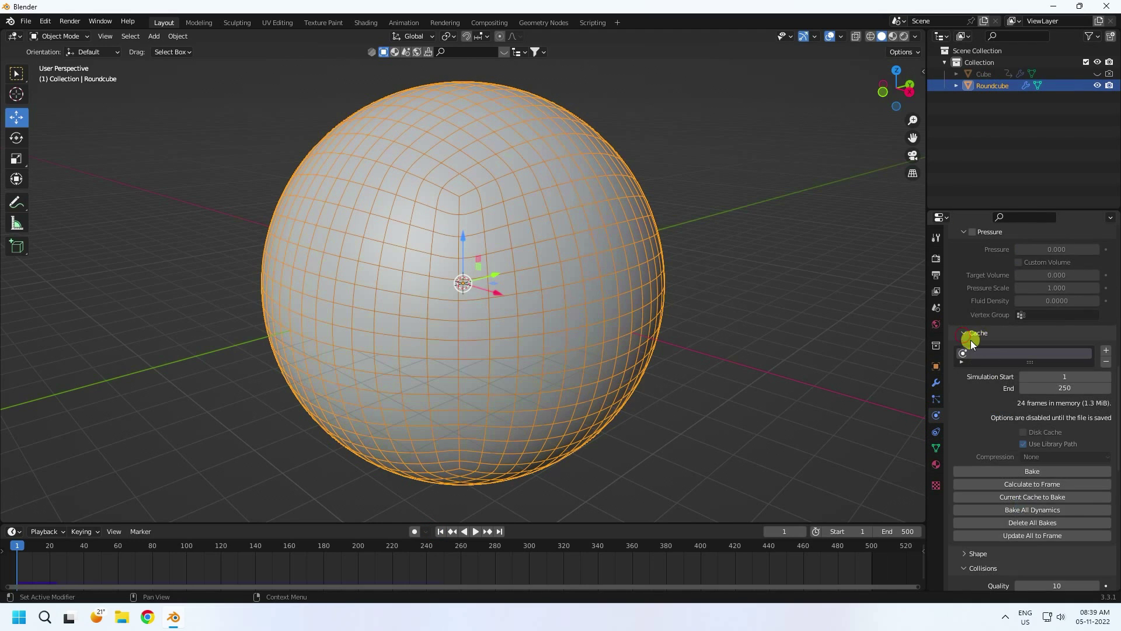
{"action": "left_click", "coordinate": [1061, 387]}
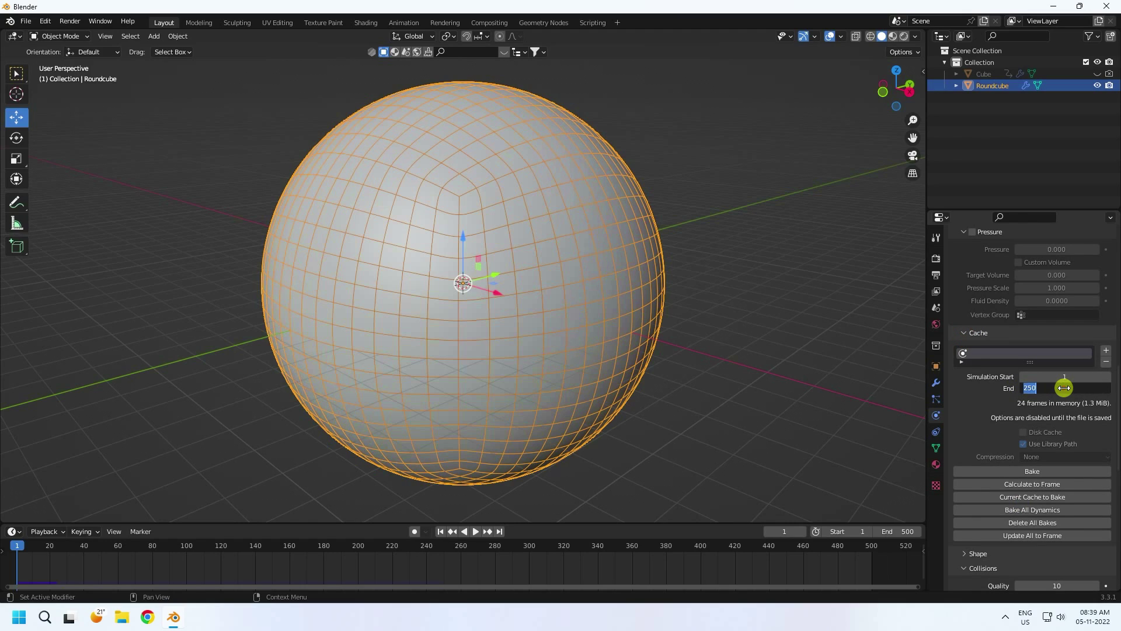
{"action": "type", "text": "500"}
{"action": "key", "text": "Return"}
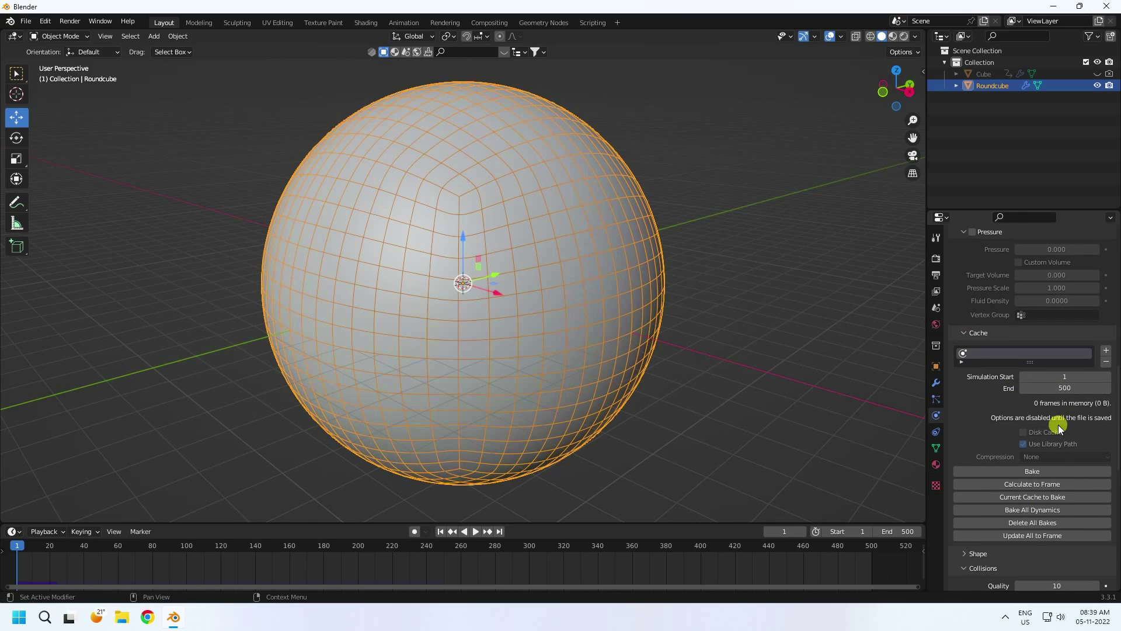
{"action": "left_click", "coordinate": [1032, 469]}
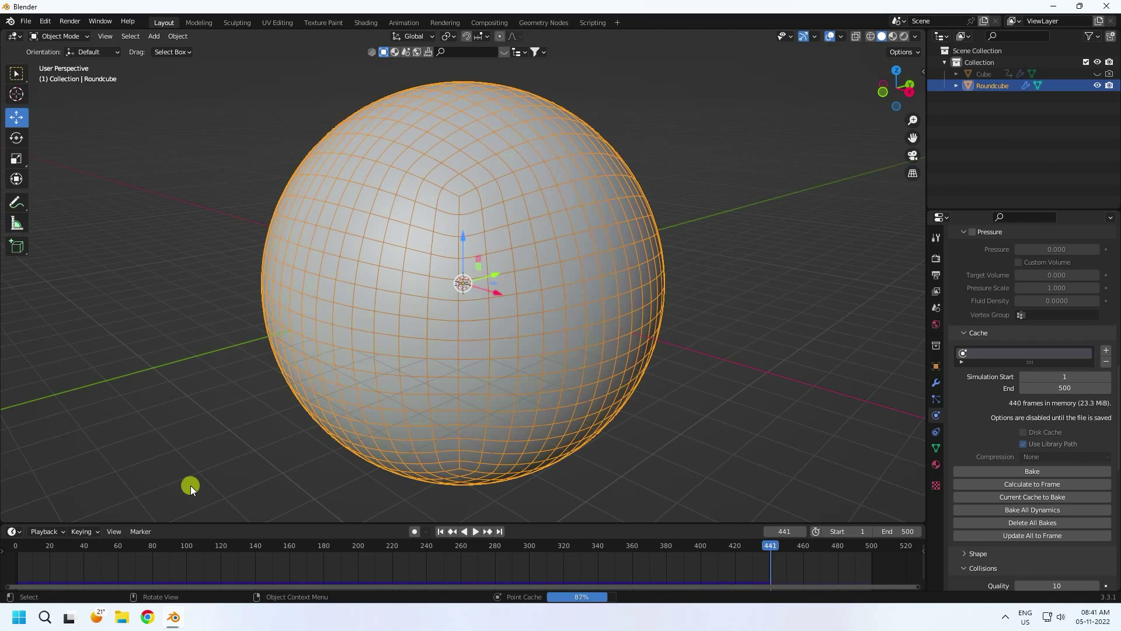
- Save the project as f.blend
{"action": "key", "text": "ctrl+s"}
{"action": "type", "text": "f"}
{"action": "key", "text": "Return"}
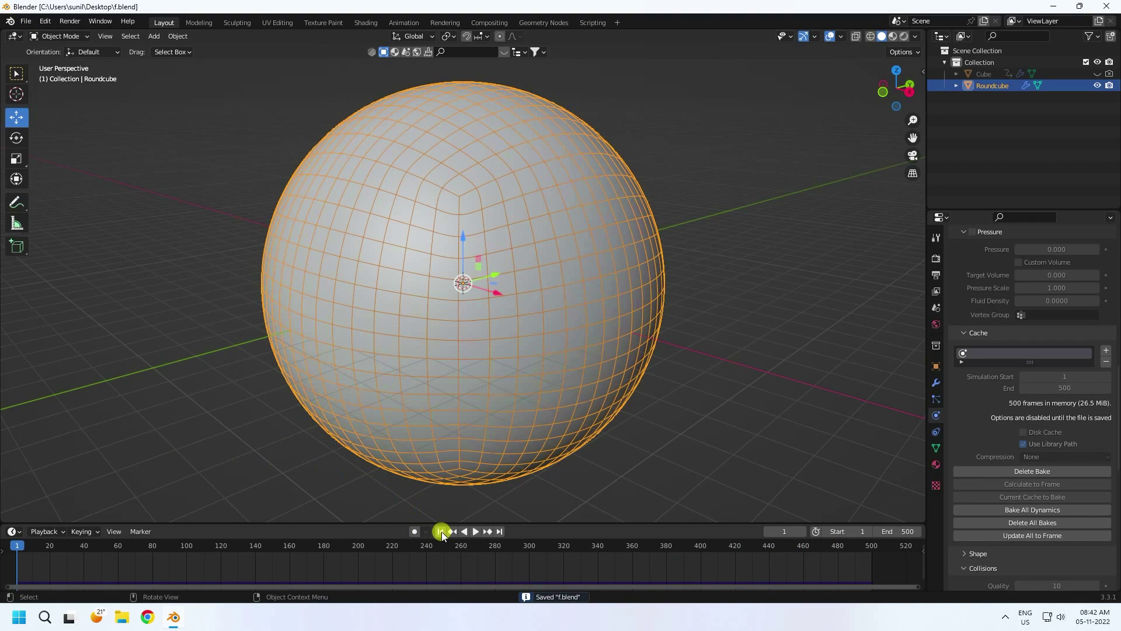
- Play the baked animation while orbiting, pause at frame 374, and reselect the Roundcube
{"action": "left_click", "coordinate": [476, 531]}
{"action": "left_click", "coordinate": [215, 404]}
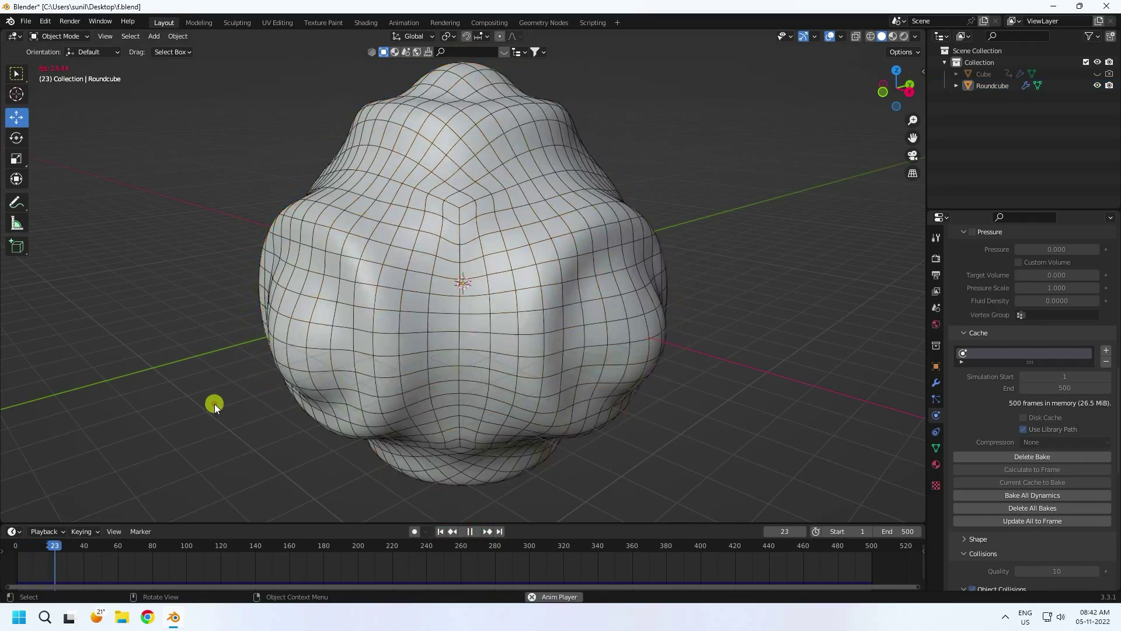
{"action": "middle_click_drag", "start_coordinate": [220, 400], "coordinate": [283, 383]}
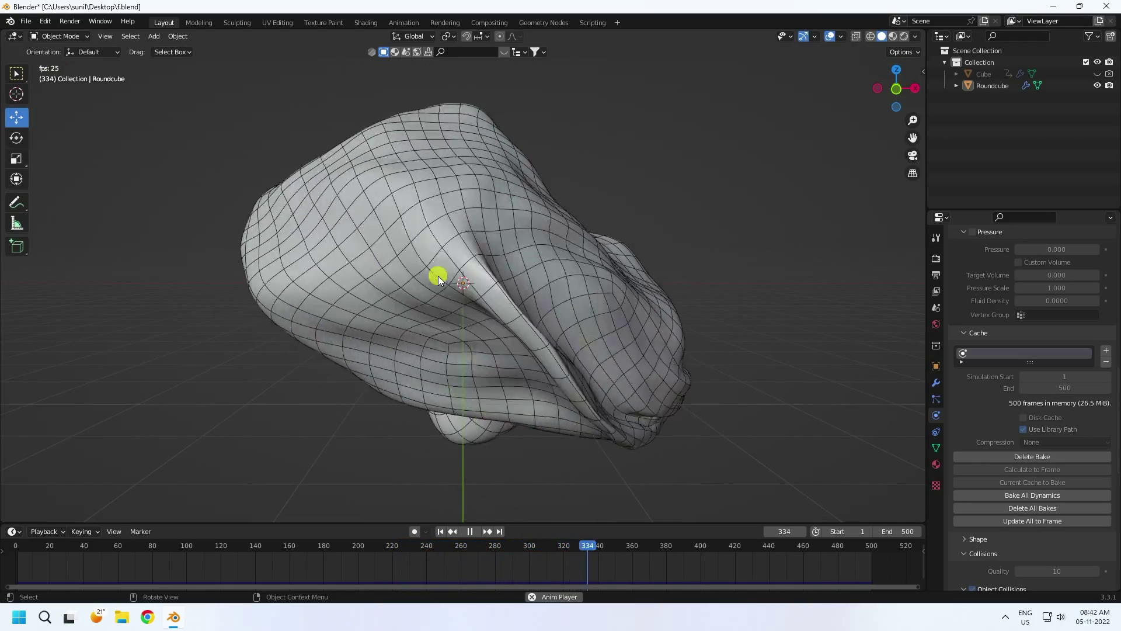
{"action": "left_click", "coordinate": [471, 530]}
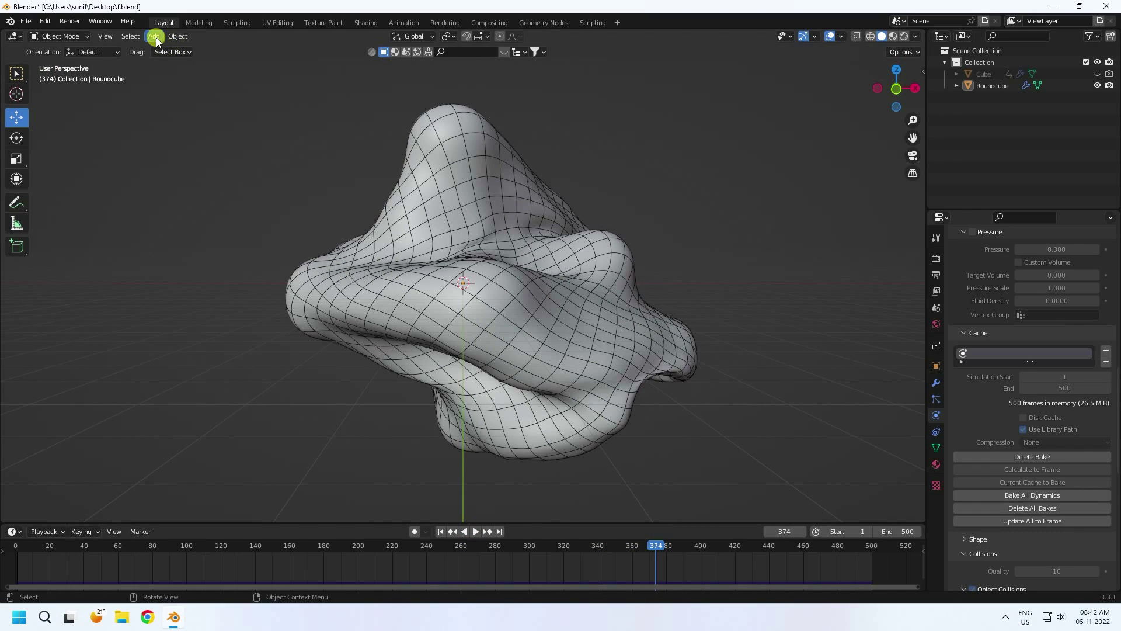
{"action": "left_click", "coordinate": [486, 219]}
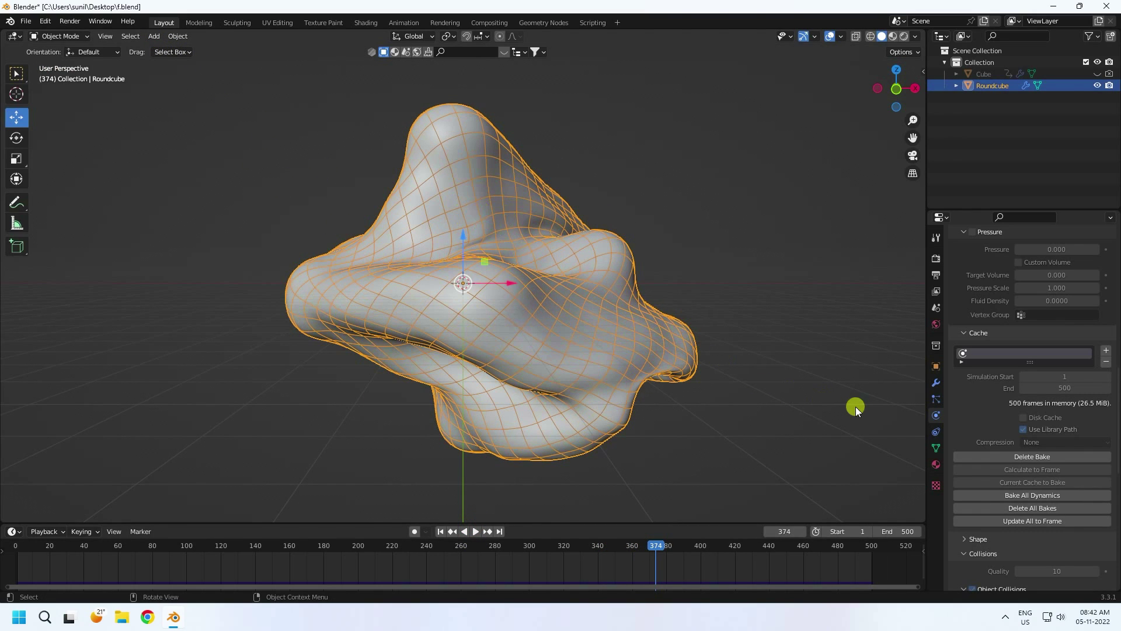
- Create a new material with a pink base colour (hue 0.026, saturation 0.735, value 1)
{"action": "left_click", "coordinate": [937, 460]}
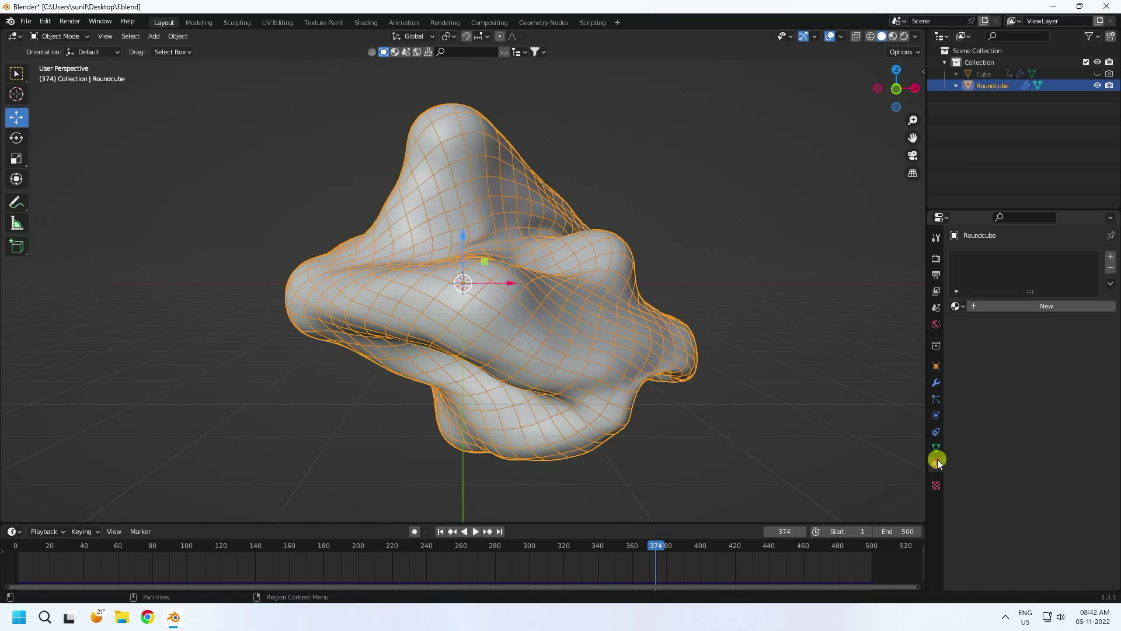
{"action": "left_click", "coordinate": [1000, 306]}
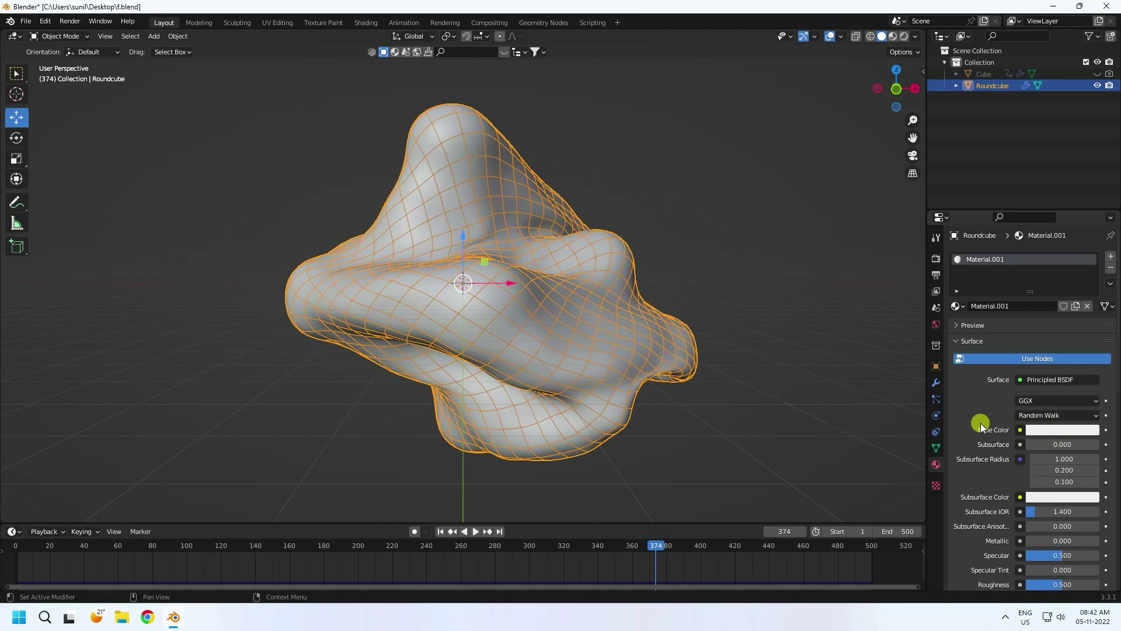
{"action": "left_click", "coordinate": [1064, 429]}
{"action": "left_click", "coordinate": [1042, 360]}
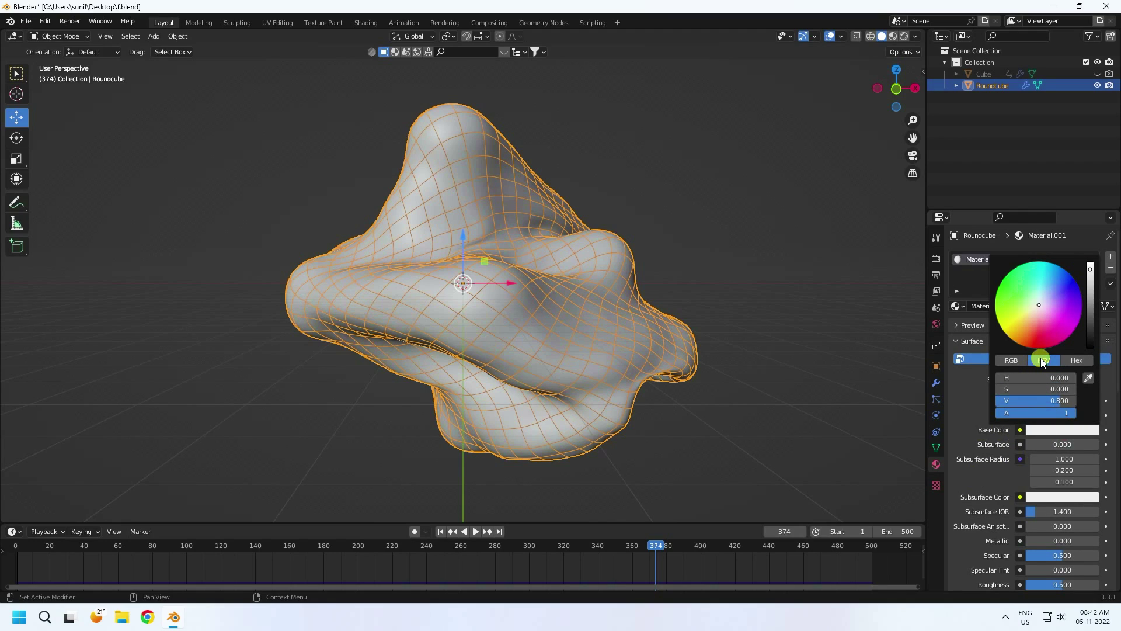
{"action": "left_click", "coordinate": [1035, 377]}
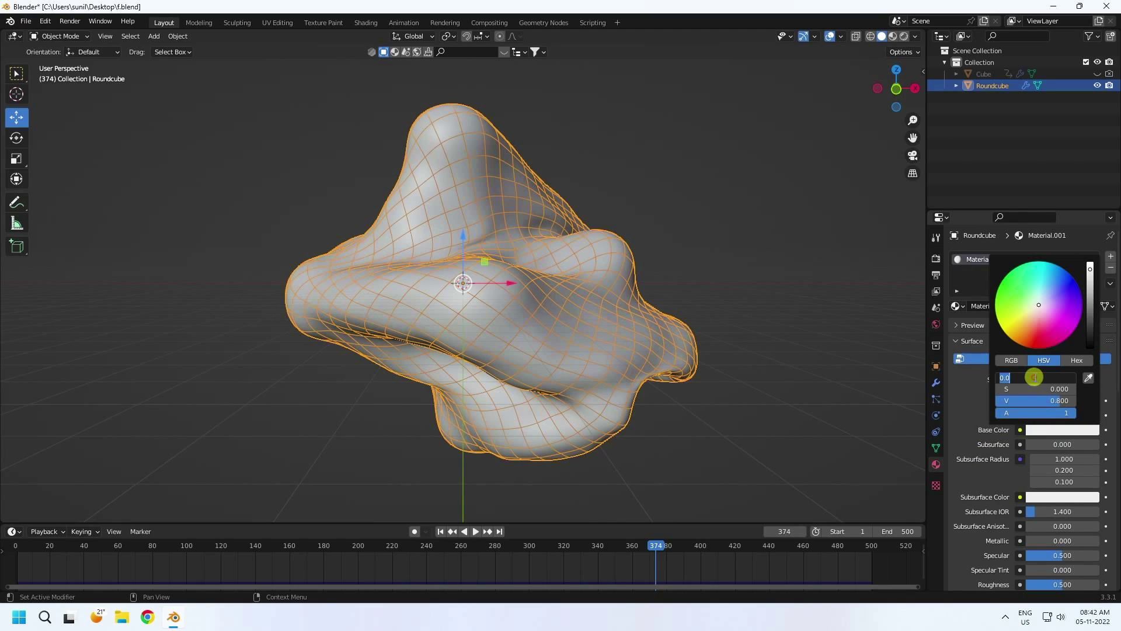
{"action": "type", "text": "0"}
{"action": "key", "text": "Tab"}
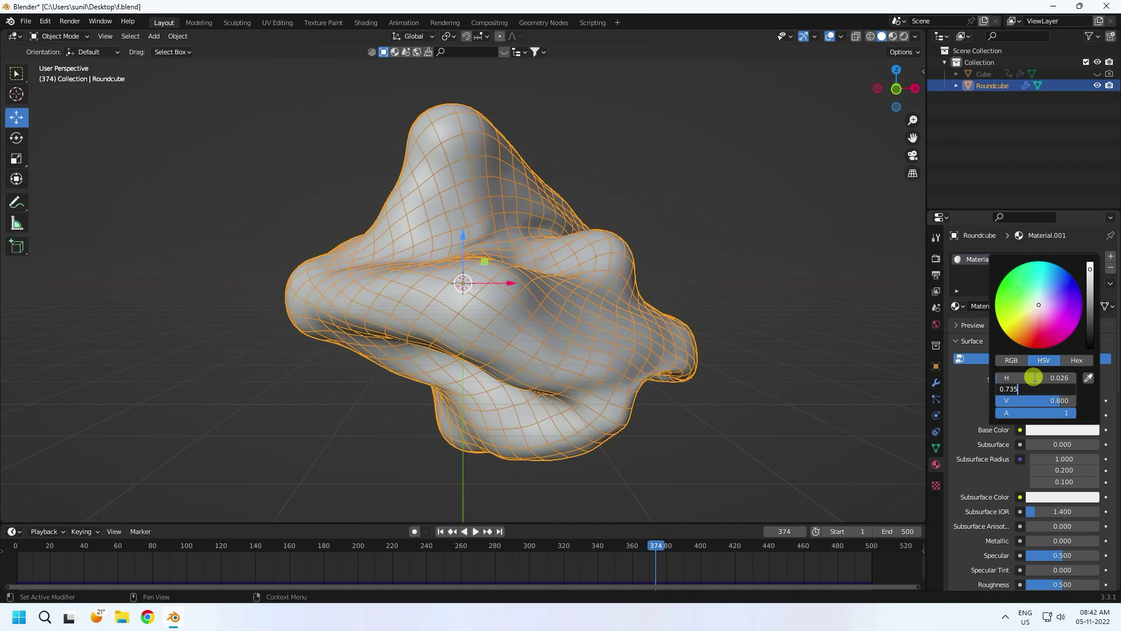
{"action": "key", "text": "Tab"}
{"action": "key", "text": "Return"}
- Set Metallic to 1.0 and Roughness to 0.1, then save the file
{"action": "left_click", "coordinate": [1066, 540]}
{"action": "key", "text": "Return"}
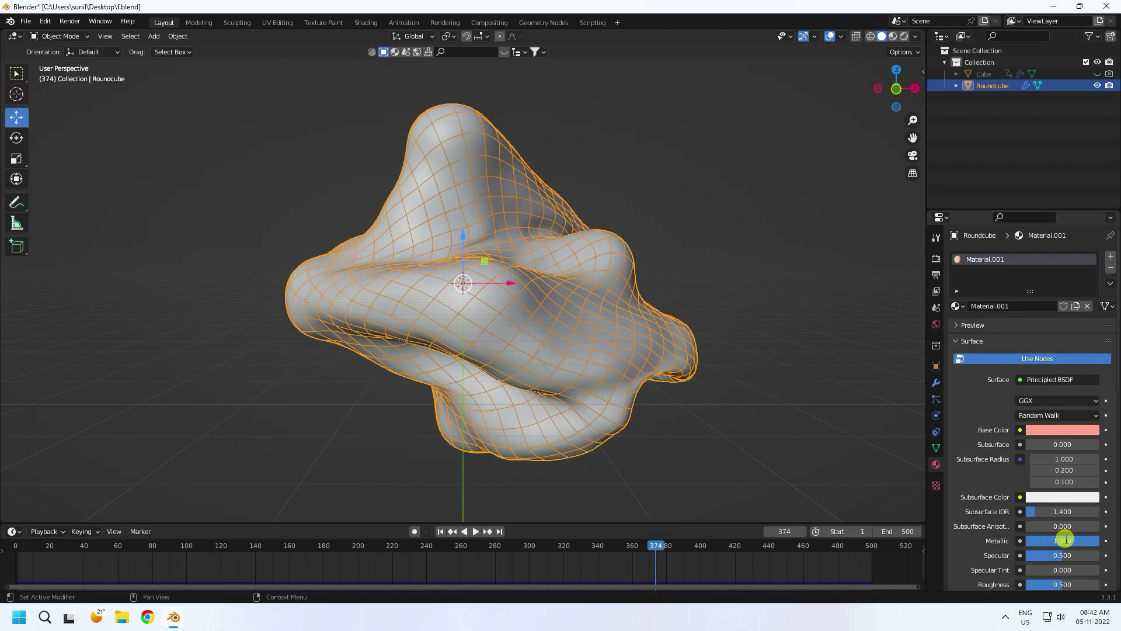
{"action": "scroll", "coordinate": [989, 549], "scroll_direction": "down", "scroll_amount": 4}
{"action": "left_click", "coordinate": [1042, 491]}
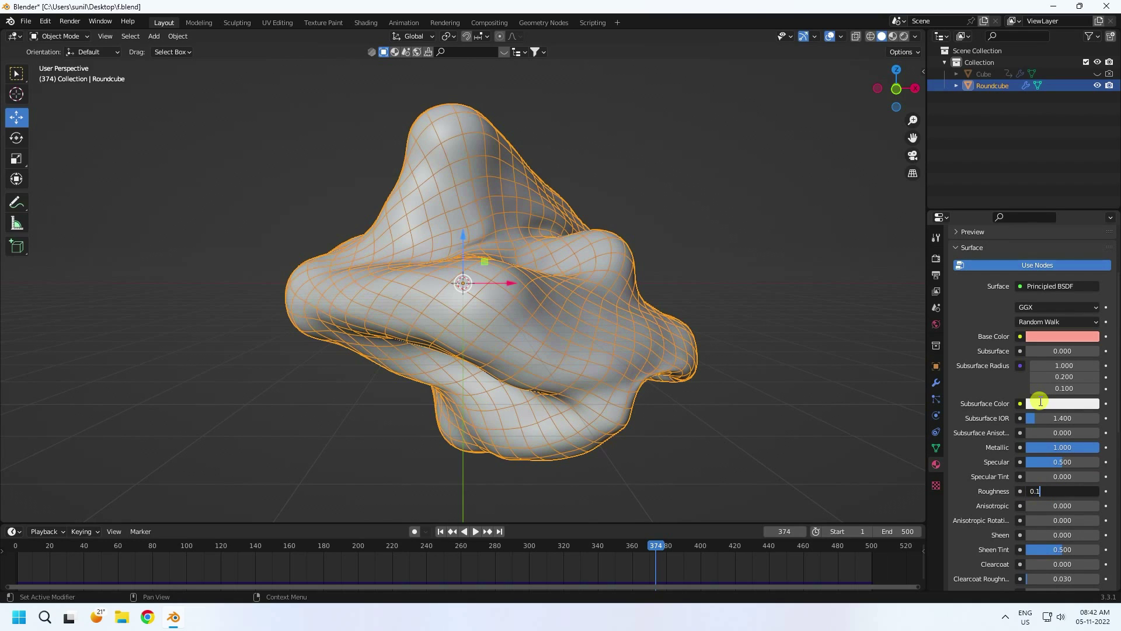
{"action": "type", "text": "0.1"}
{"action": "key", "text": "Return"}
{"action": "key", "text": "ctrl+s"}
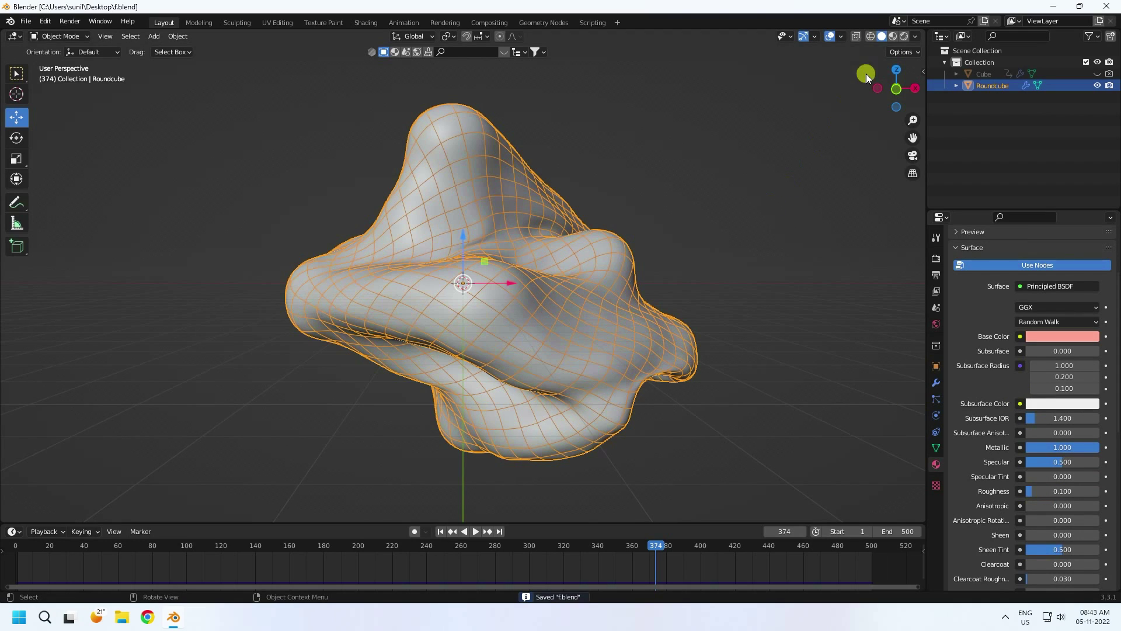
- Show Material Preview without the wireframe overlay and replay the animation from frame 1
{"action": "left_click", "coordinate": [895, 36]}
{"action": "left_click", "coordinate": [618, 223]}
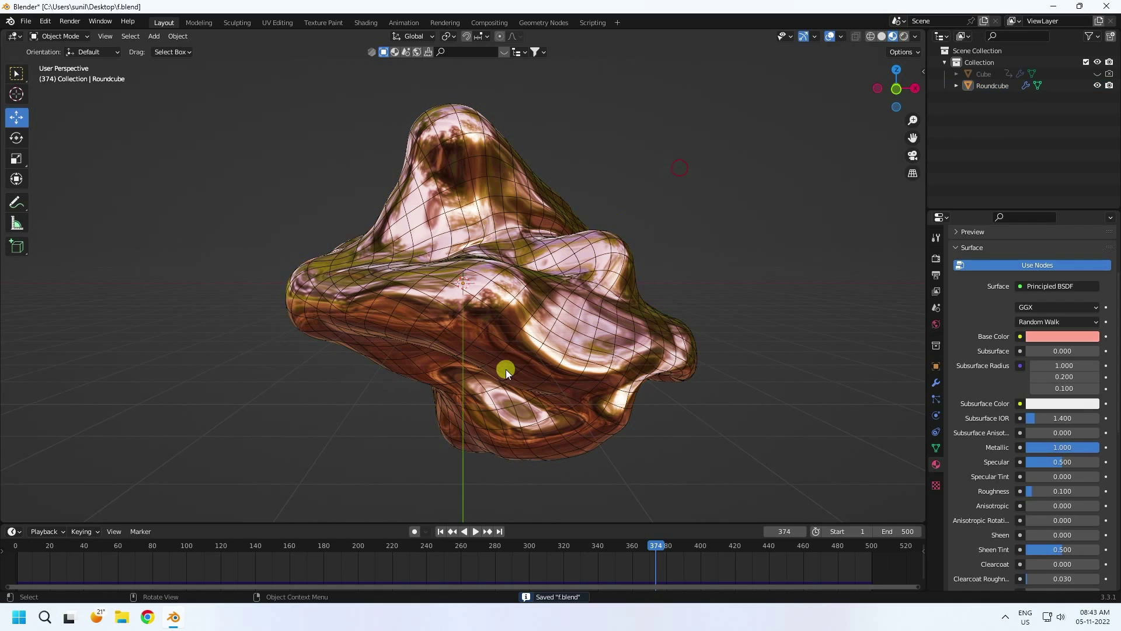
{"action": "scroll", "coordinate": [500, 231], "scroll_direction": "up", "scroll_amount": 1}
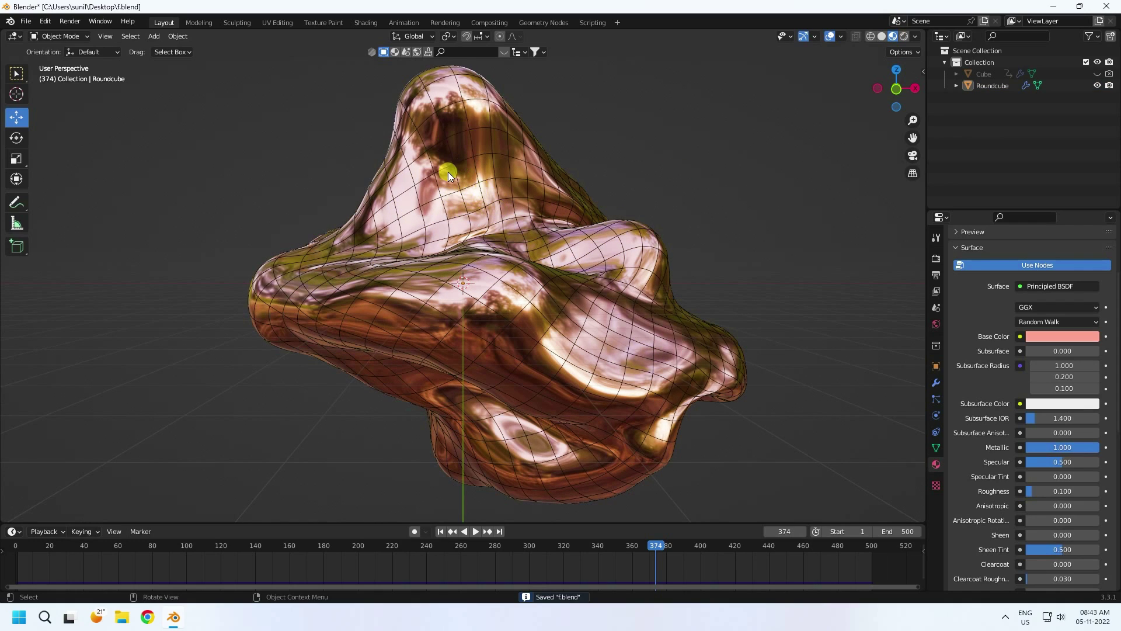
{"action": "left_click", "coordinate": [840, 37]}
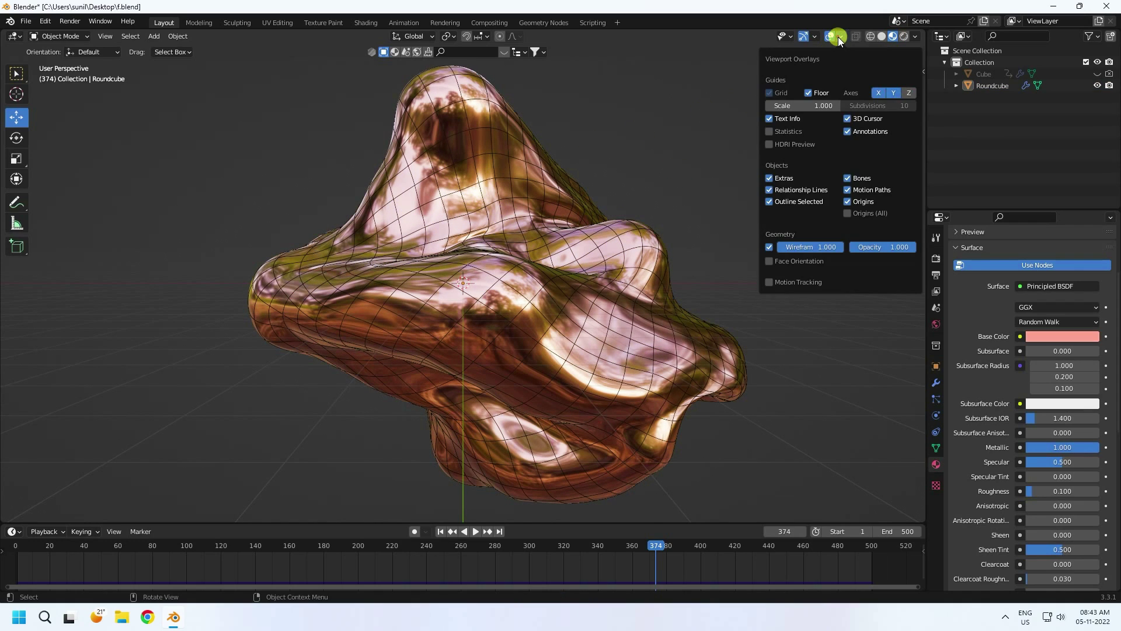
{"action": "left_click", "coordinate": [771, 246]}
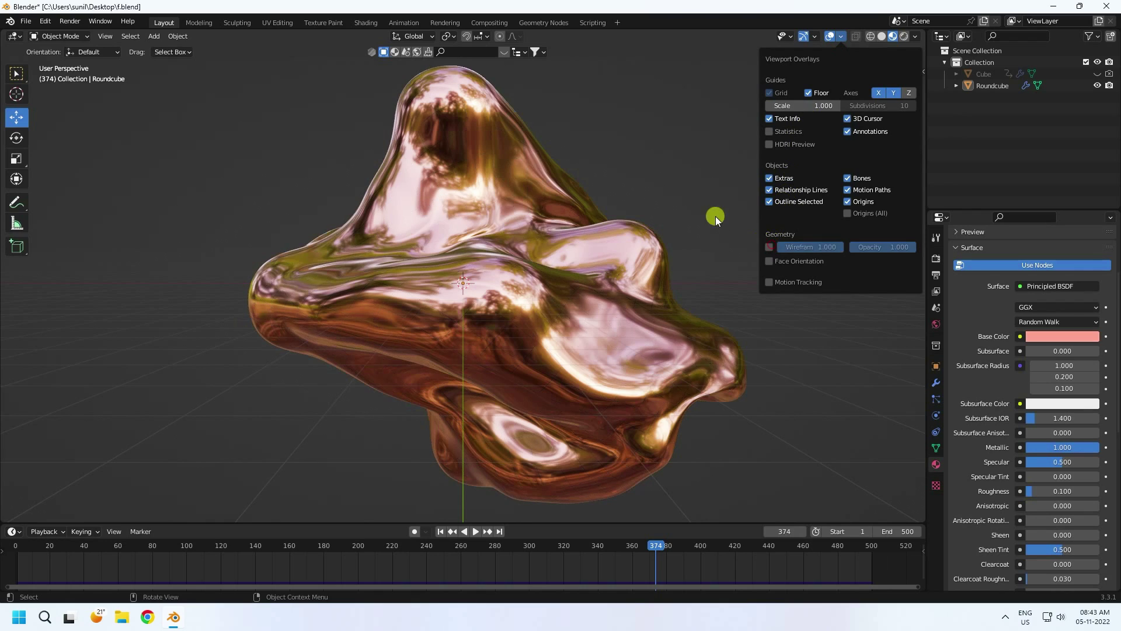
{"action": "scroll", "coordinate": [399, 365], "scroll_direction": "down", "scroll_amount": 3}
{"action": "scroll", "coordinate": [419, 348], "scroll_direction": "up", "scroll_amount": 2}
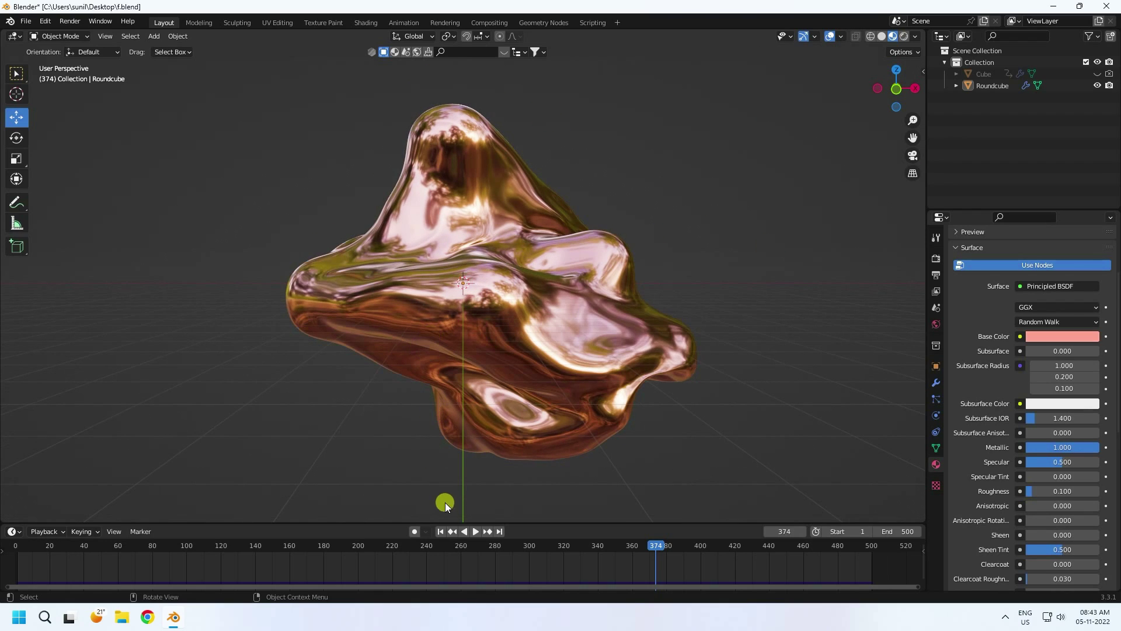
{"action": "left_click", "coordinate": [439, 531]}
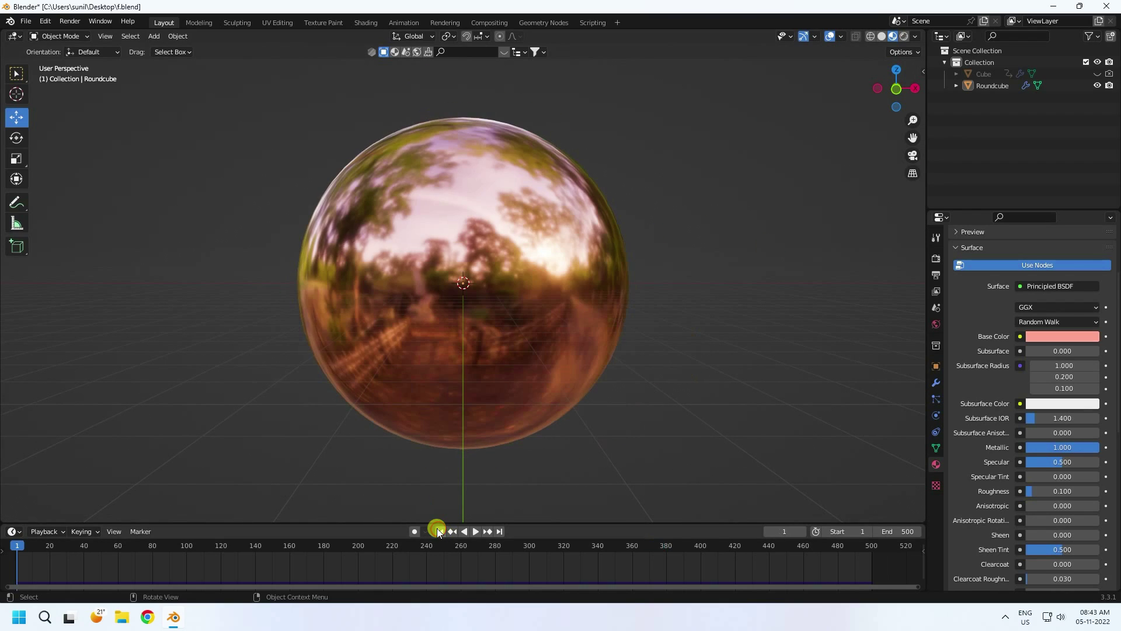
{"action": "left_click", "coordinate": [474, 531]}
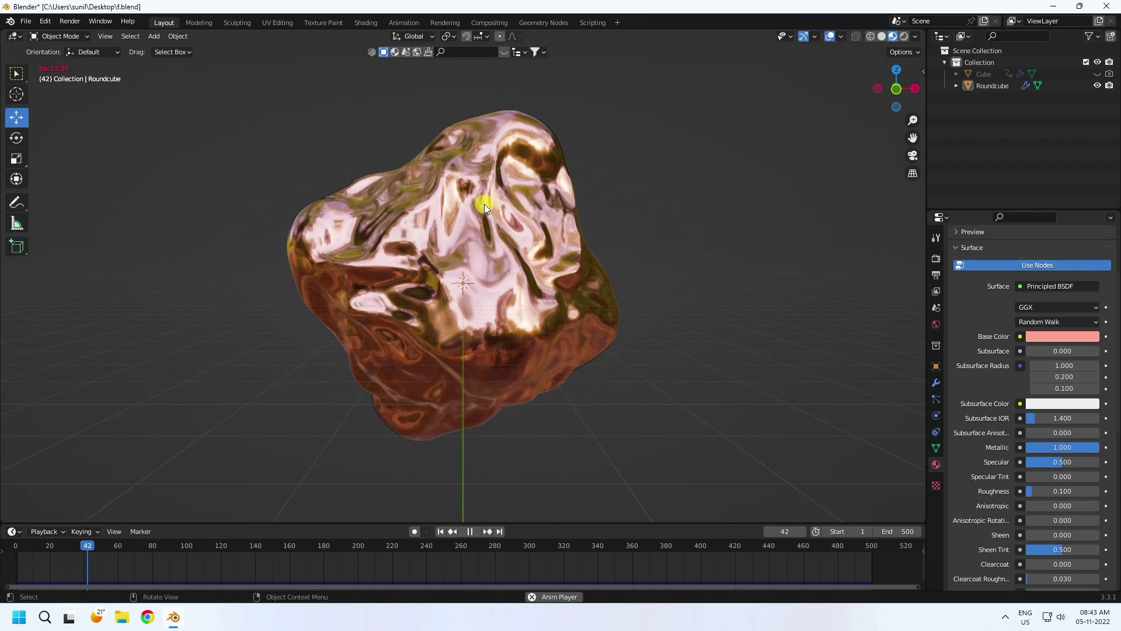
- Stop playback at frame 89, add a plane and scale it up to 1.909
{"action": "left_click", "coordinate": [469, 531]}
{"action": "left_click", "coordinate": [154, 36]}
{"action": "mouse_move", "coordinate": [174, 48]}
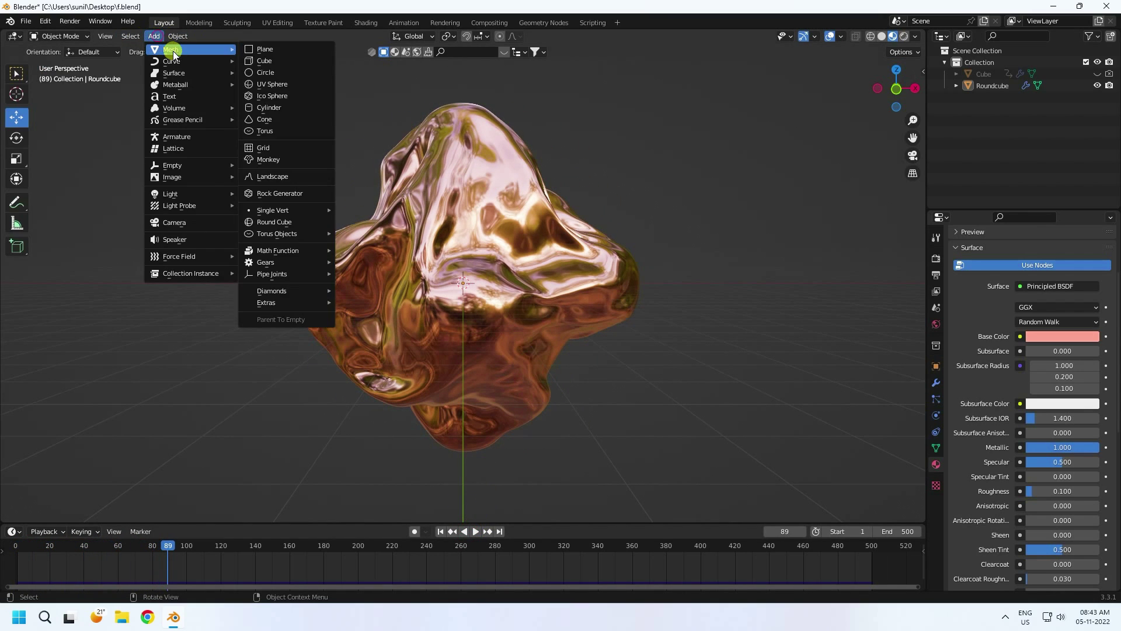
{"action": "left_click", "coordinate": [303, 49]}
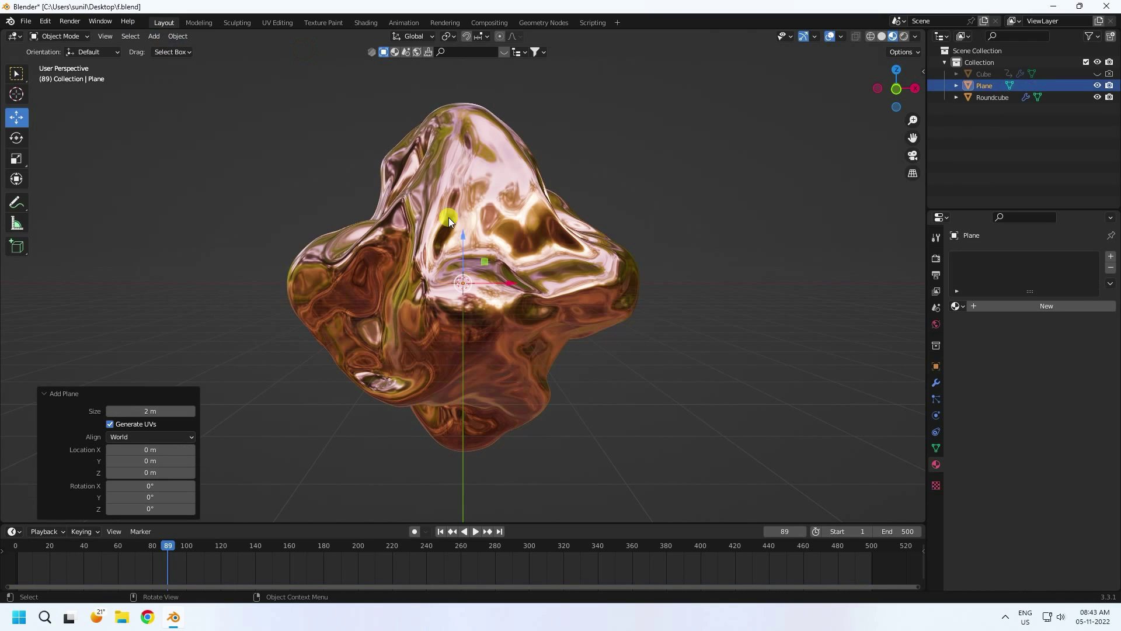
{"action": "middle_click_drag", "start_coordinate": [517, 328], "coordinate": [516, 254]}
{"action": "key", "text": "s"}
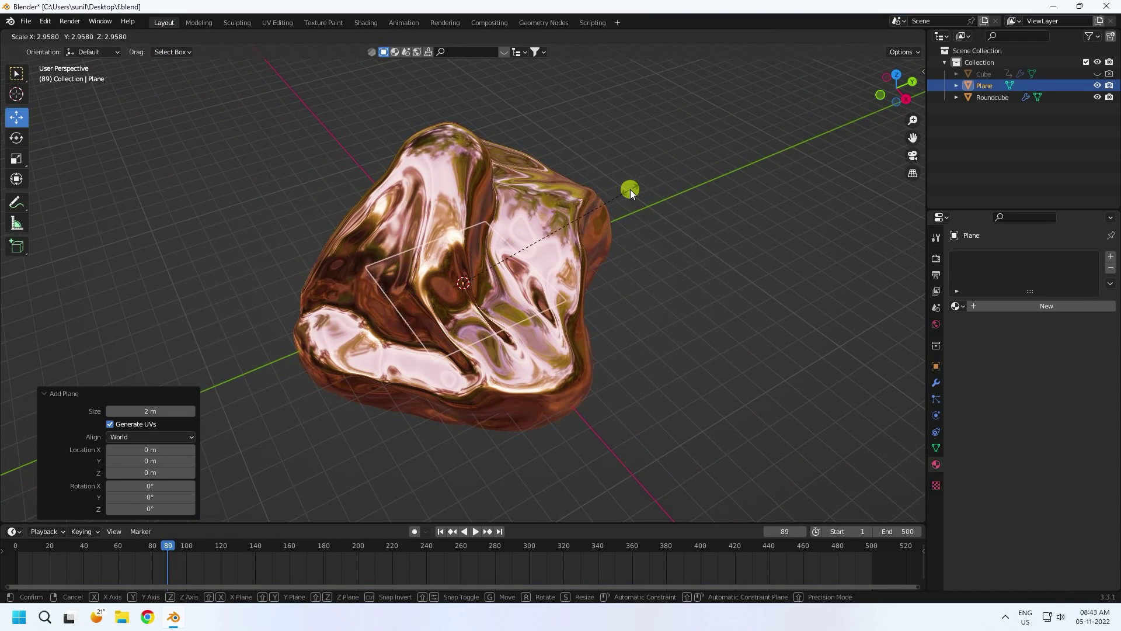
{"action": "left_click", "coordinate": [654, 201]}
{"action": "key", "text": "s"}
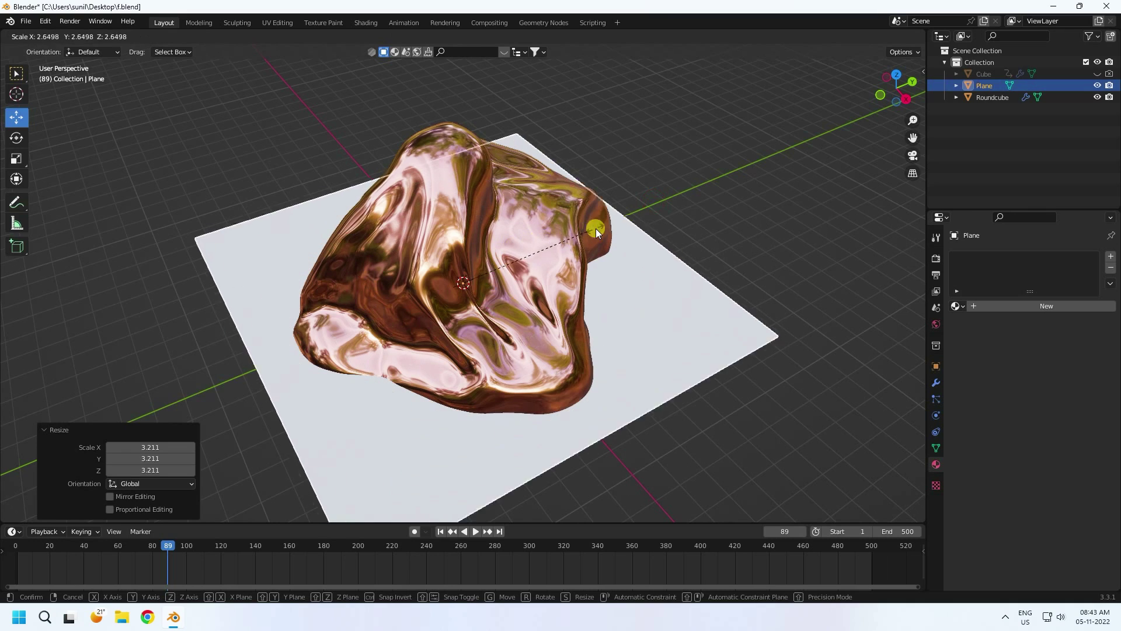
{"action": "left_click", "coordinate": [664, 205]}
{"action": "key", "text": "s"}
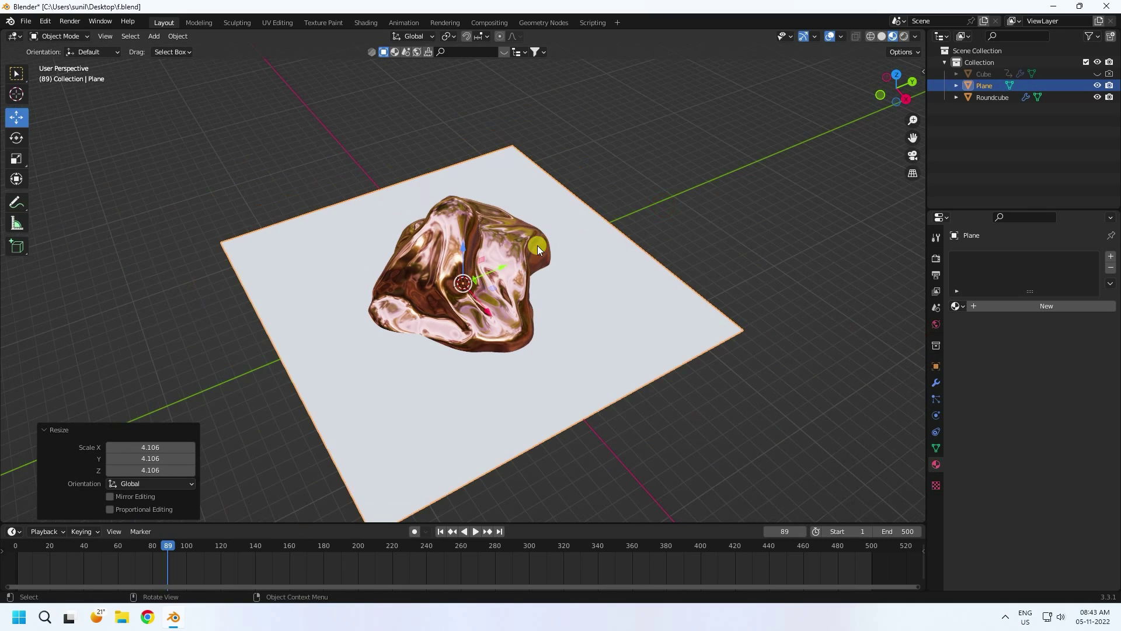
{"action": "left_click", "coordinate": [605, 221]}
- Rotate the plane 90° on X and move it 20.22 m along Y, viewed from the front
{"action": "left_click", "coordinate": [14, 138]}
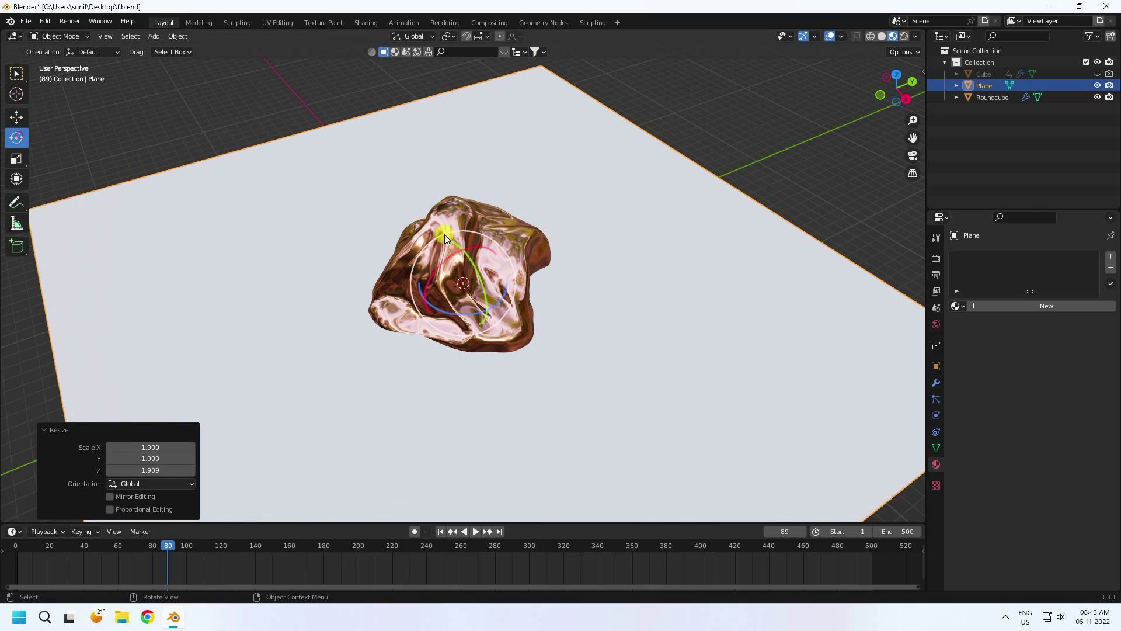
{"action": "left_click_drag", "start_coordinate": [437, 265], "coordinate": [475, 243]}
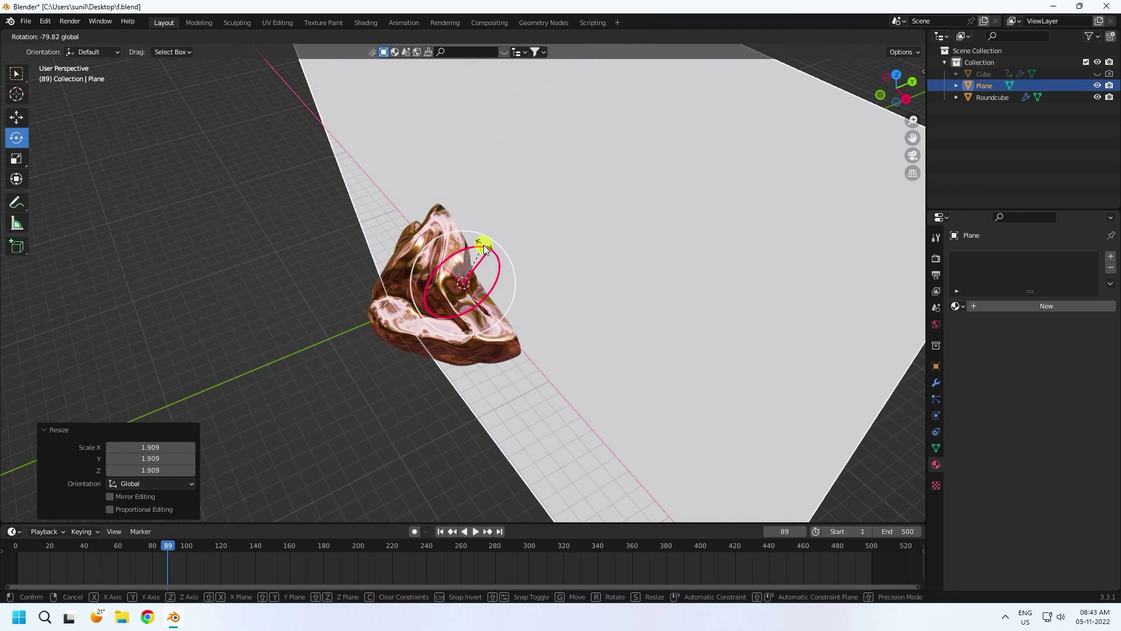
{"action": "left_click", "coordinate": [146, 457]}
{"action": "type", "text": "9"}
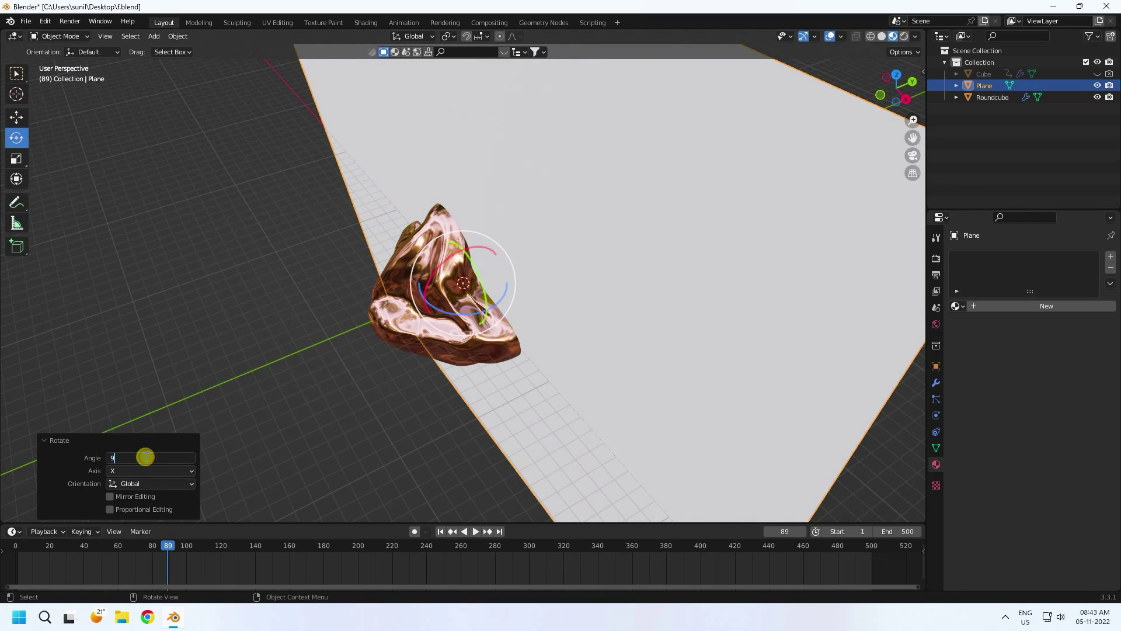
{"action": "type", "text": "0"}
{"action": "key", "text": "Return"}
{"action": "left_click", "coordinate": [21, 116]}
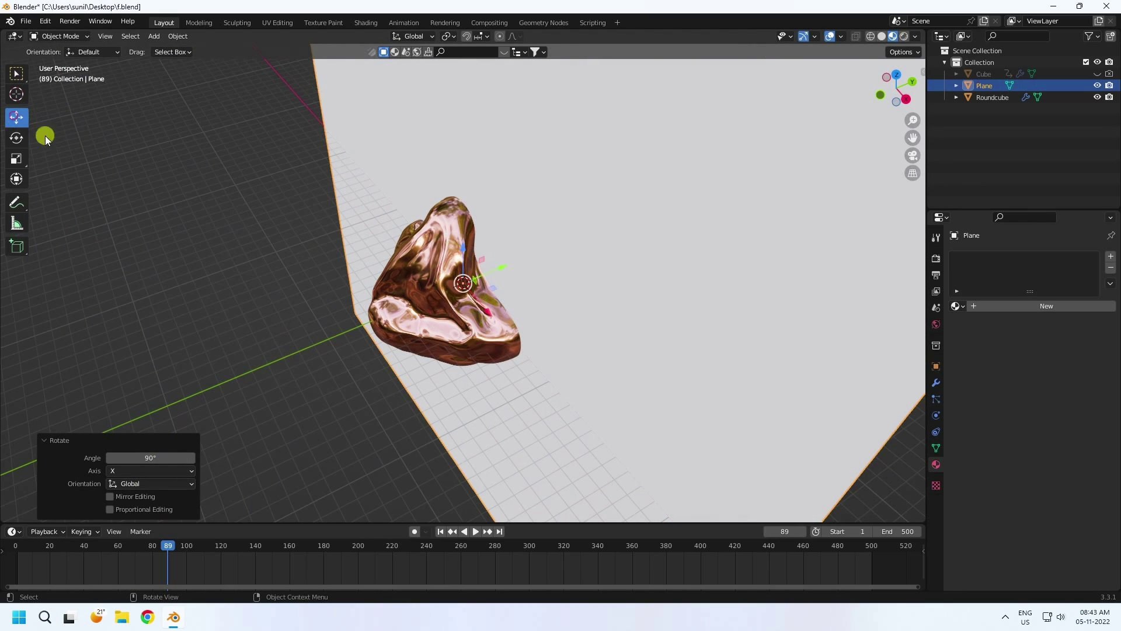
{"action": "left_click_drag", "start_coordinate": [495, 266], "coordinate": [707, 197]}
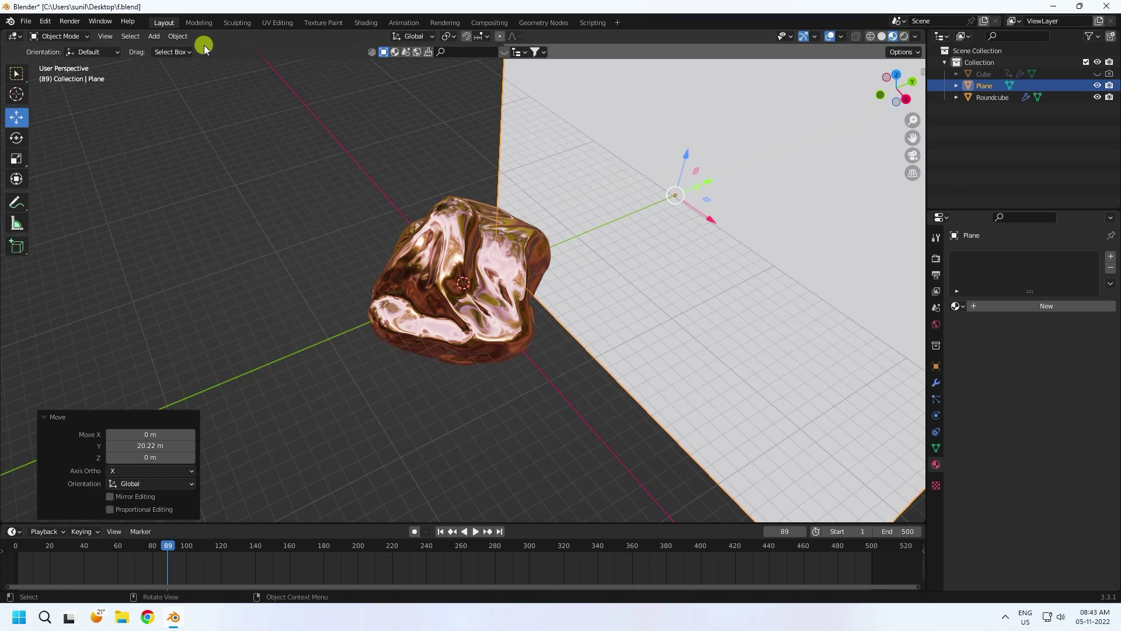
{"action": "key", "text": "KP_1"}
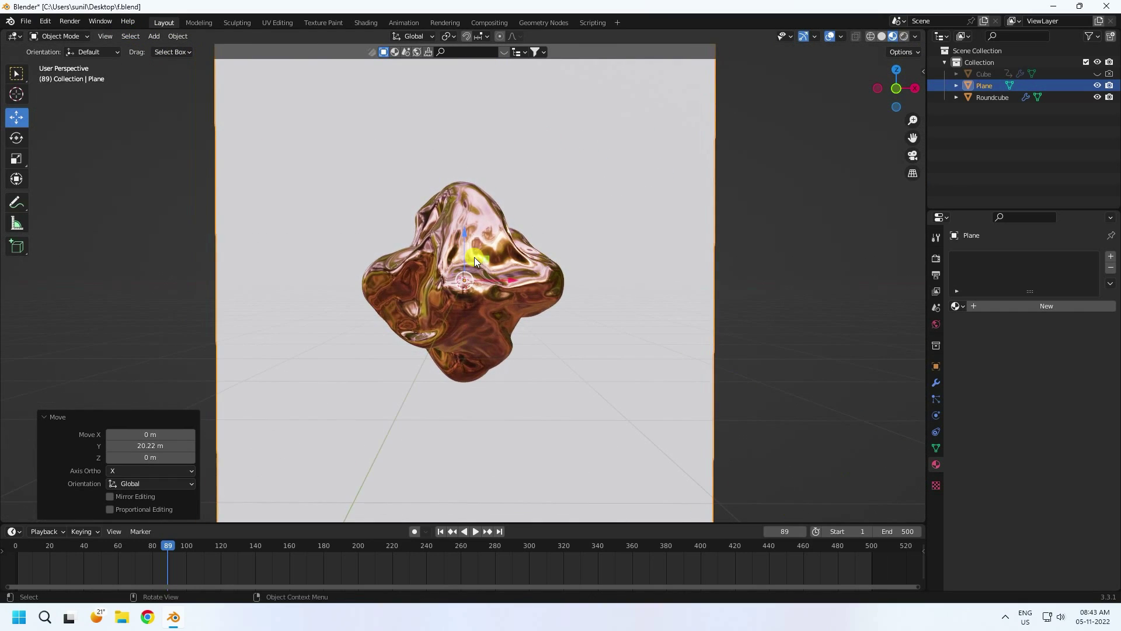
{"action": "left_click", "coordinate": [154, 36]}
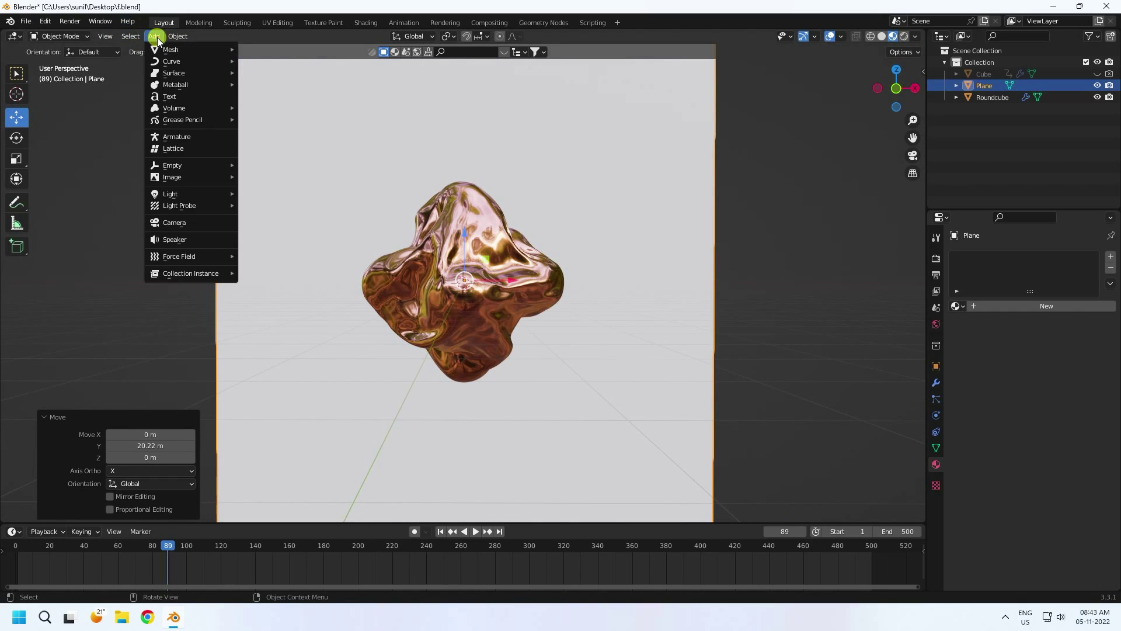
- Add a camera, look through it, and set its rotation to 90°, 0°, 0°
{"action": "left_click", "coordinate": [181, 223]}
{"action": "key", "text": "ctrl+alt+KP_0"}
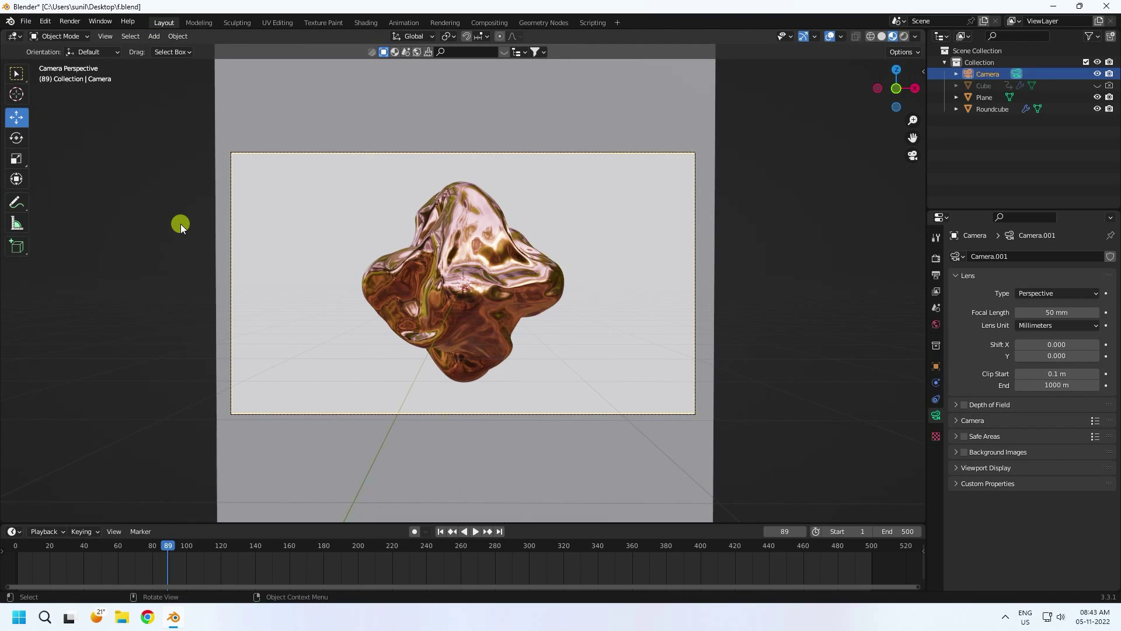
{"action": "left_click", "coordinate": [936, 366]}
{"action": "left_click", "coordinate": [1054, 329]}
{"action": "type", "text": "90"}
{"action": "key", "text": "Tab"}
{"action": "type", "text": "0"}
{"action": "key", "text": "Tab"}
- Set the camera's X and Z location to 0 m
{"action": "type", "text": "0"}
{"action": "key", "text": "Return"}
{"action": "left_click", "coordinate": [1052, 292]}
{"action": "type", "text": "0"}
{"action": "key", "text": "Tab"}
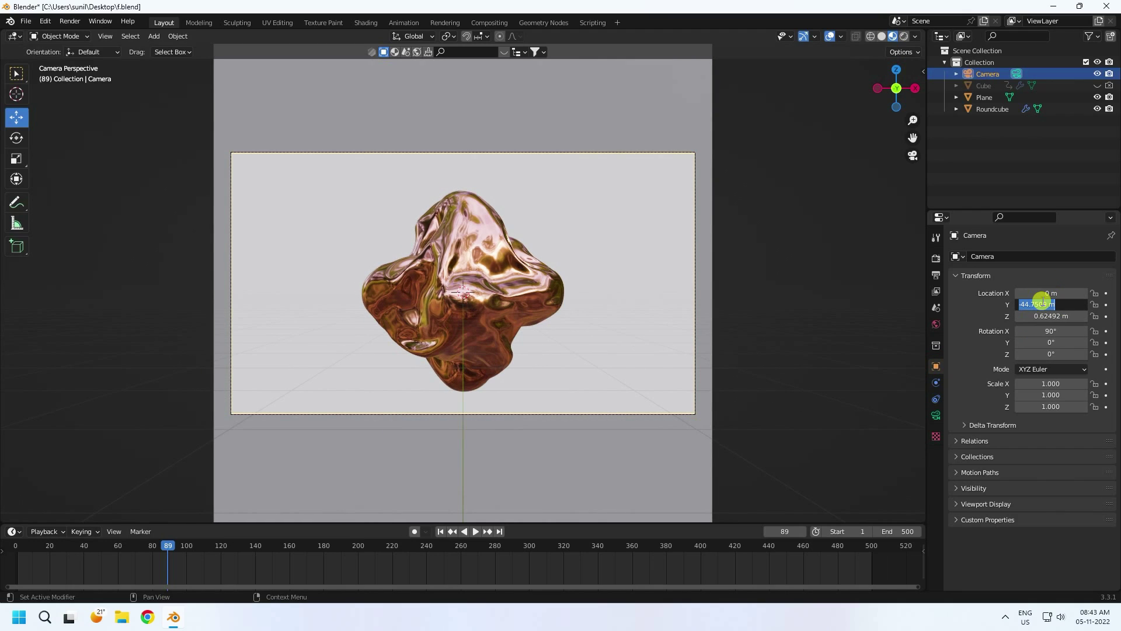
{"action": "key", "text": "Tab"}
{"action": "type", "text": "0"}
{"action": "key", "text": "Return"}
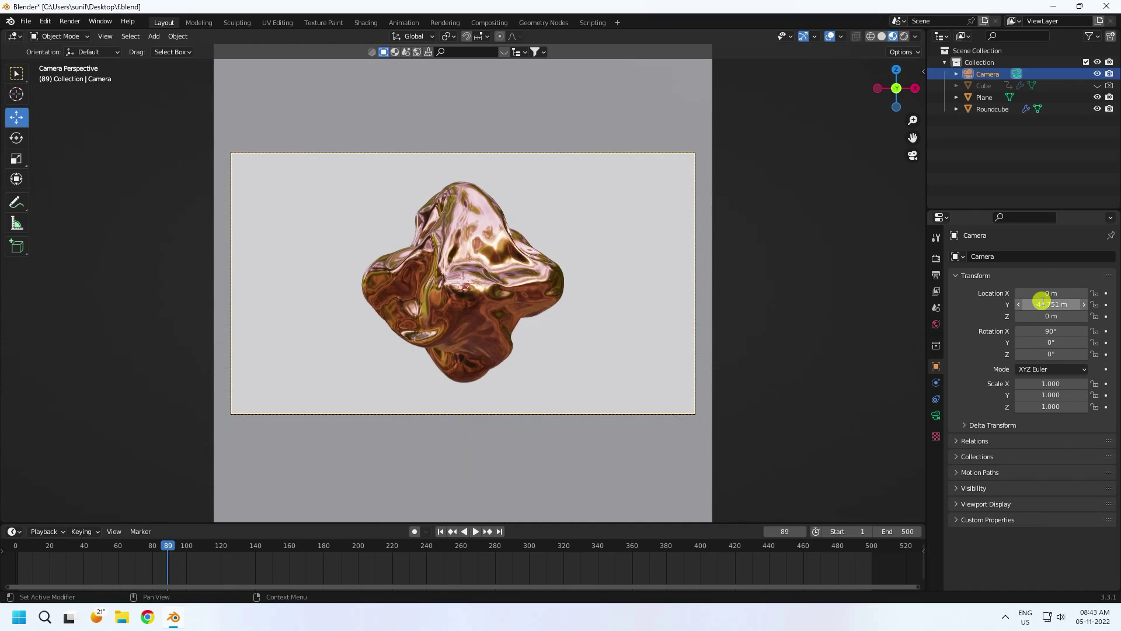
- Play the animation from the first frame through the camera, then pause and rewind
{"action": "scroll", "coordinate": [387, 212], "scroll_direction": "up", "scroll_amount": 3}
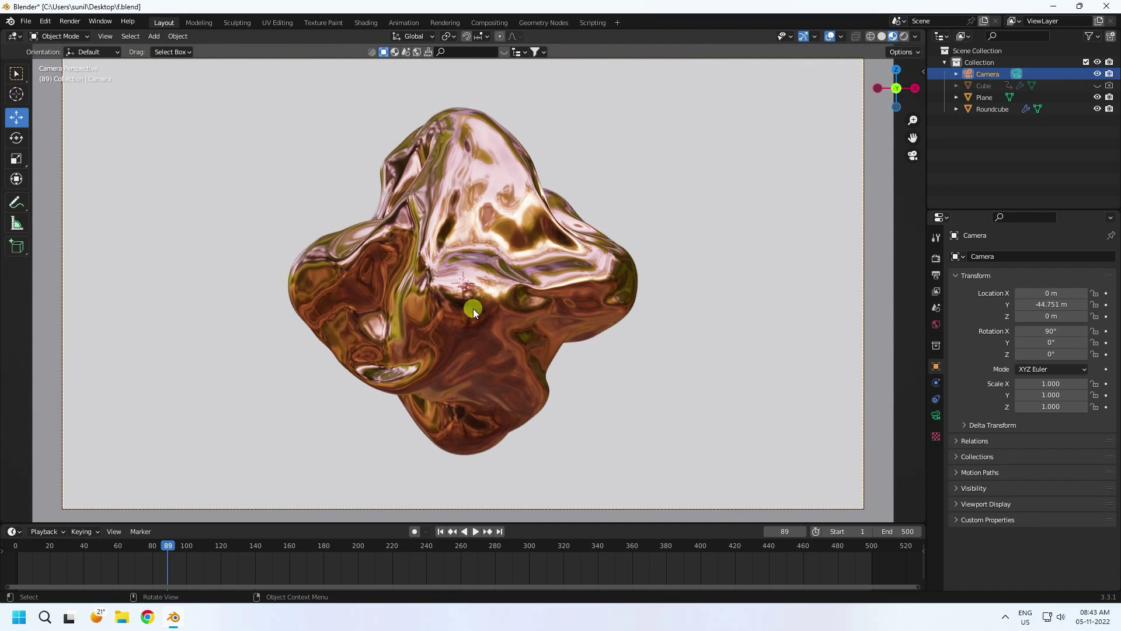
{"action": "left_click", "coordinate": [441, 532]}
{"action": "left_click", "coordinate": [476, 531]}
{"action": "scroll", "coordinate": [334, 383], "scroll_direction": "down", "scroll_amount": 1}
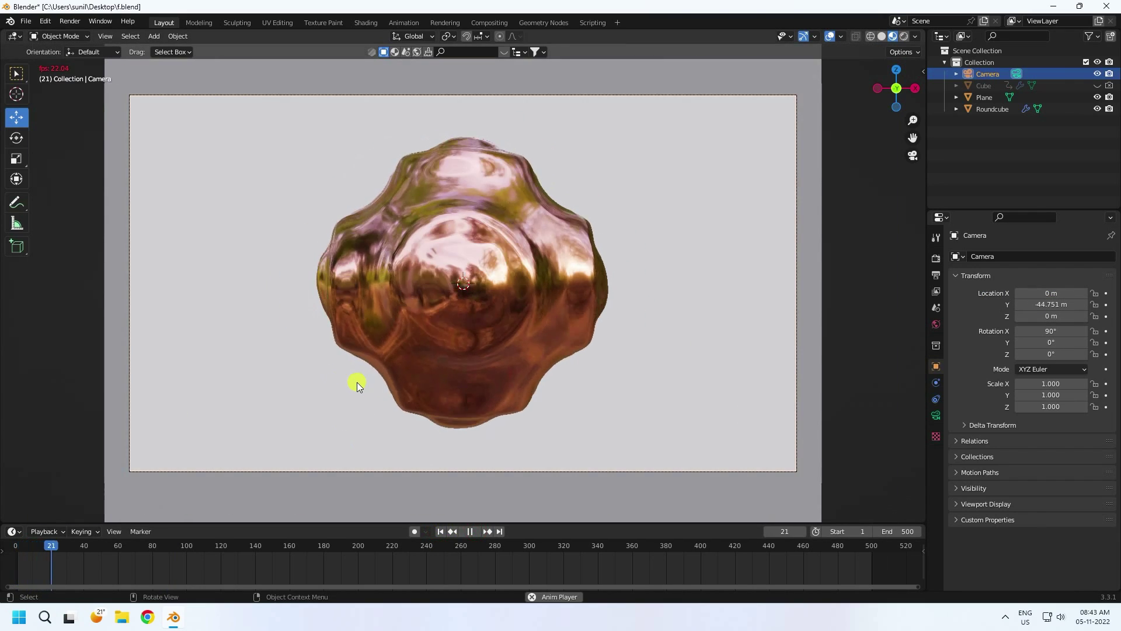
{"action": "left_click", "coordinate": [469, 530]}
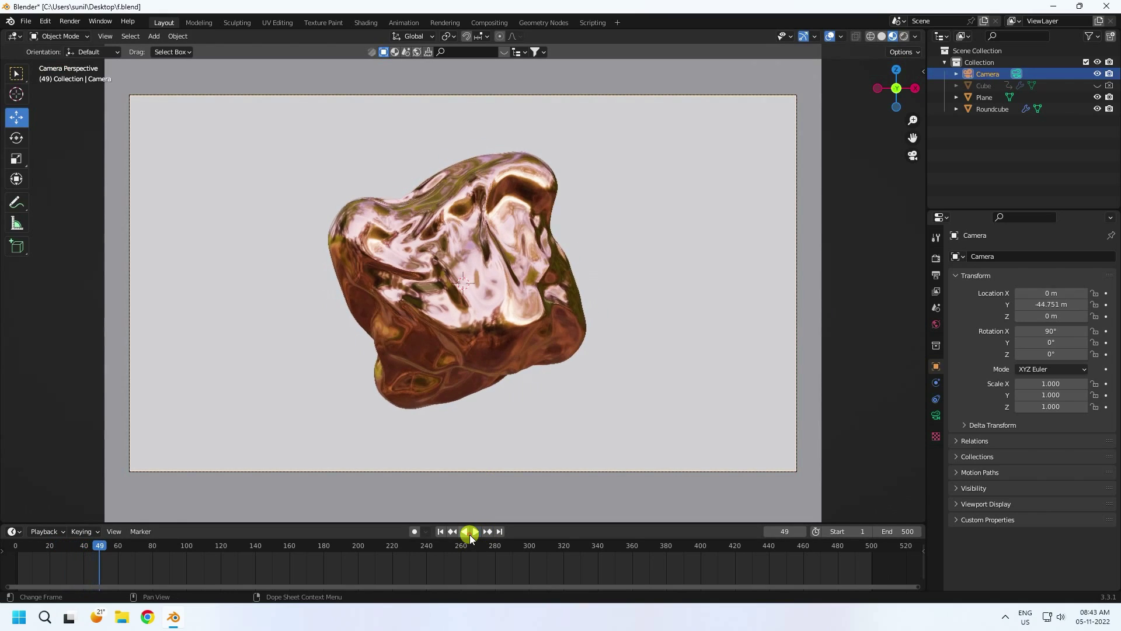
{"action": "left_click", "coordinate": [440, 531]}
- Give the backdrop plane a new material coloured pink (H 0.024, S 0.75, V 1)
{"action": "left_click", "coordinate": [644, 341]}
{"action": "left_click", "coordinate": [935, 466]}
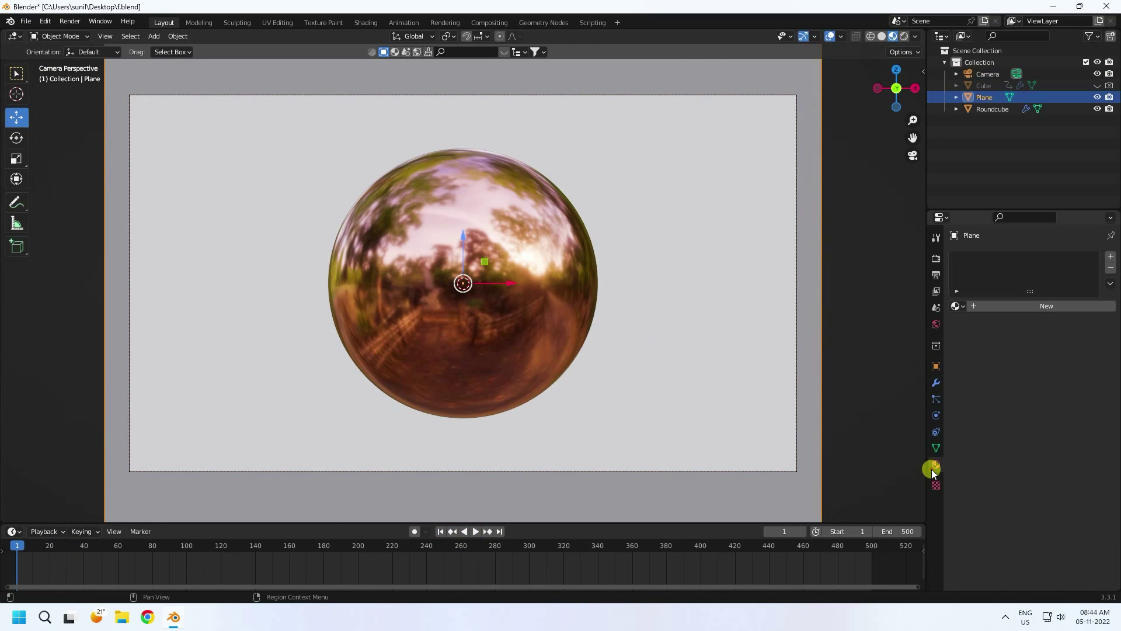
{"action": "left_click", "coordinate": [1021, 304]}
{"action": "left_click", "coordinate": [1035, 429]}
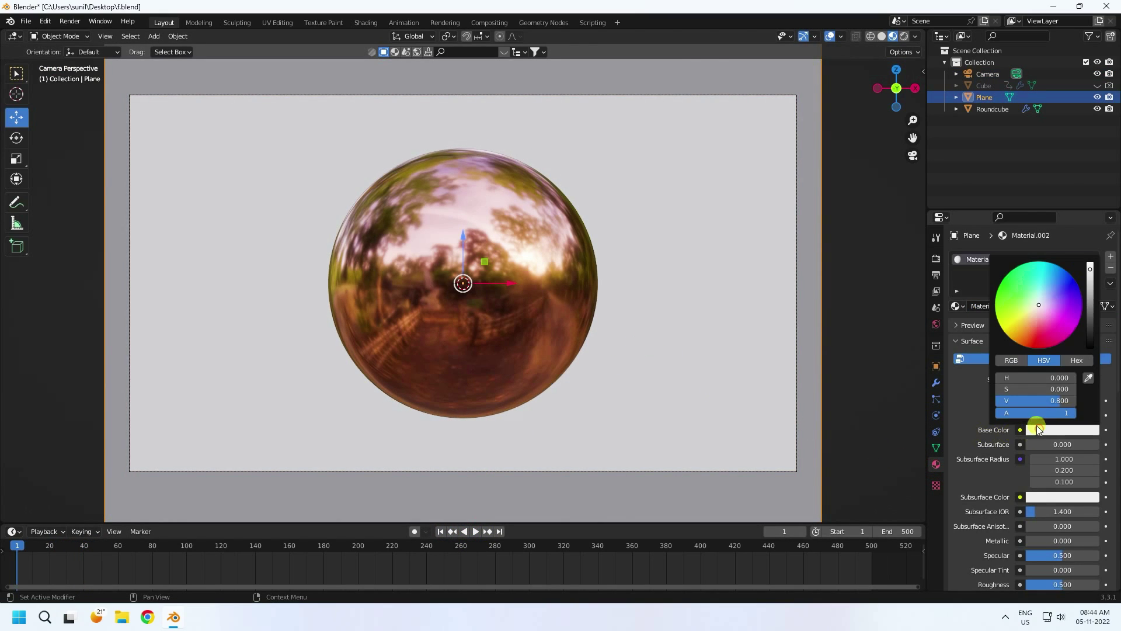
{"action": "left_click", "coordinate": [1022, 378]}
{"action": "type", "text": "0."}
{"action": "key", "text": "Tab"}
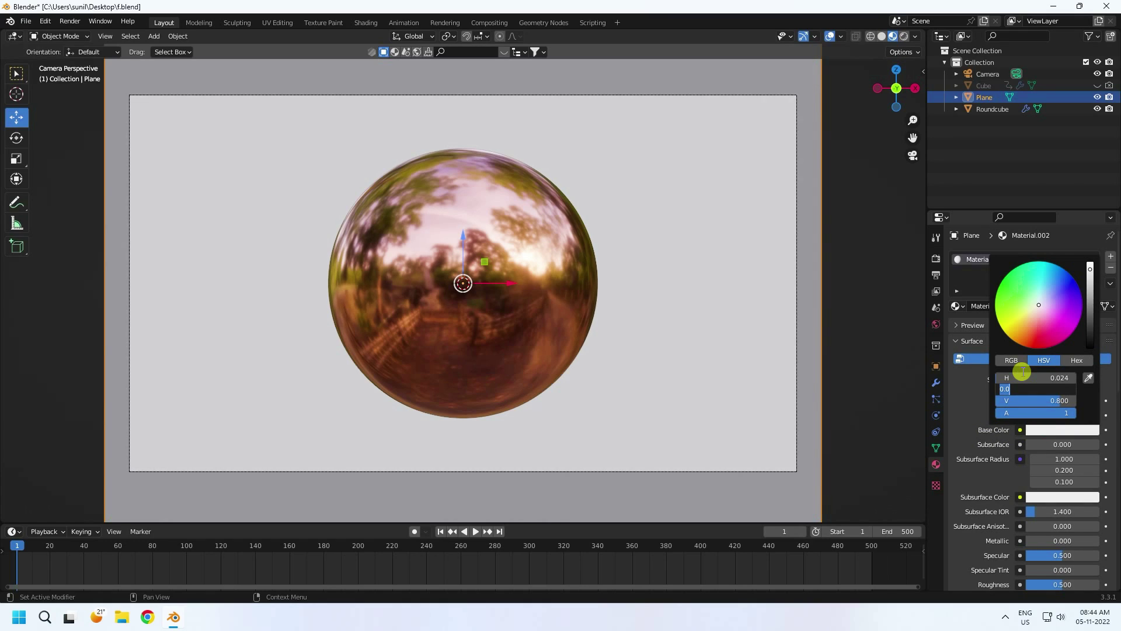
{"action": "type", "text": "0.75"}
{"action": "key", "text": "Tab"}
{"action": "key", "text": "Return"}
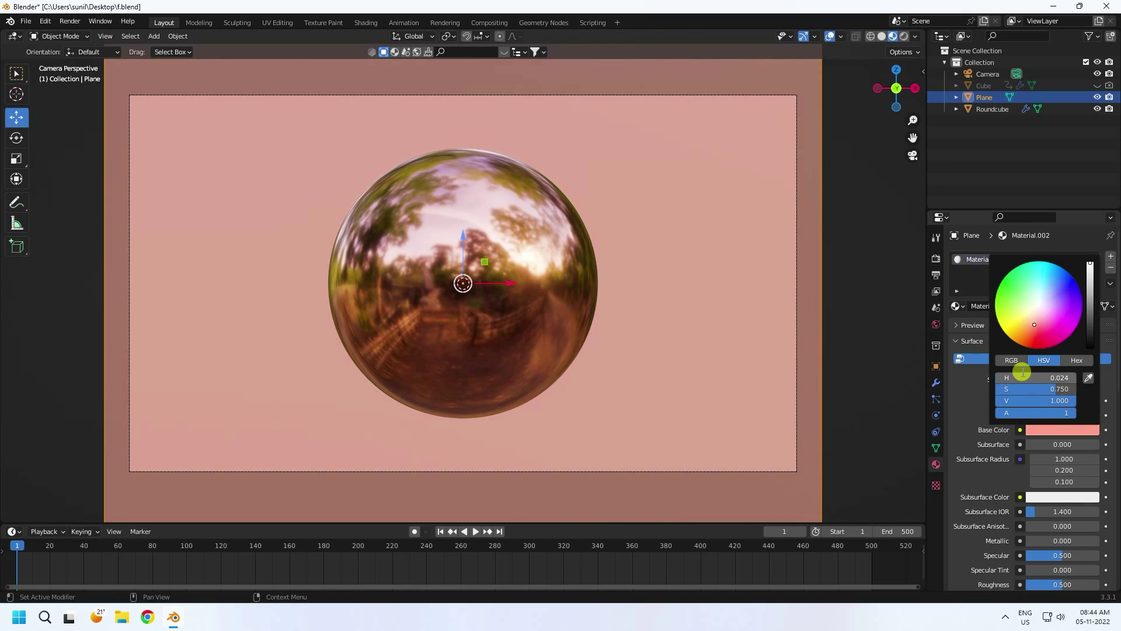
- Set the plane material's roughness to 0.3 and bring up the World settings
{"action": "scroll", "coordinate": [1018, 524], "scroll_direction": "down", "scroll_amount": 4}
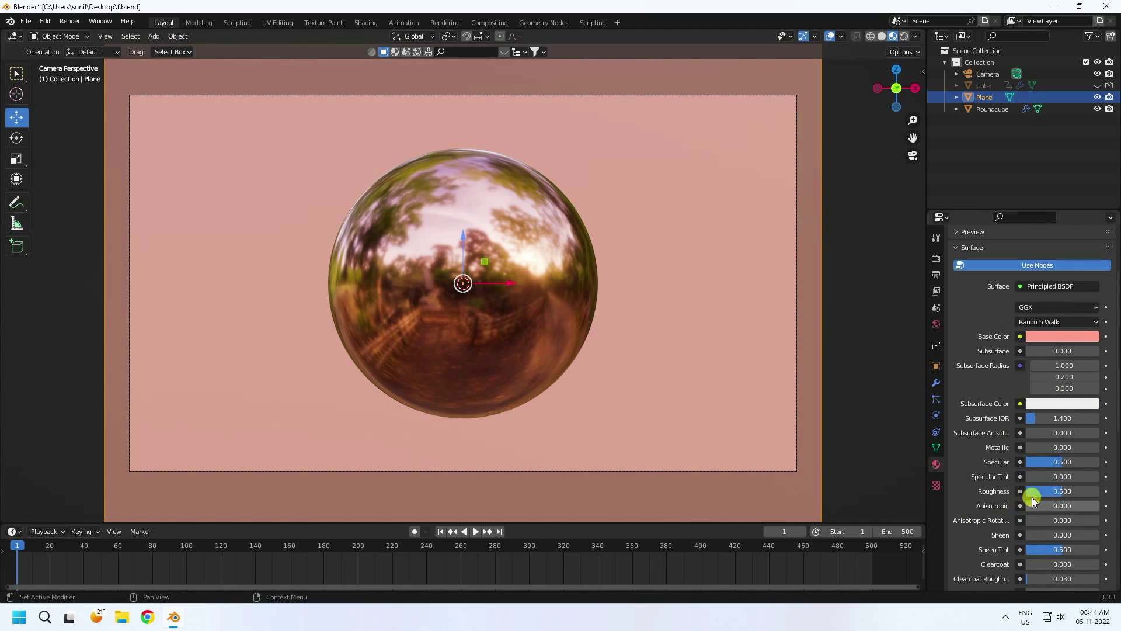
{"action": "left_click", "coordinate": [1045, 486]}
{"action": "type", "text": "0.3"}
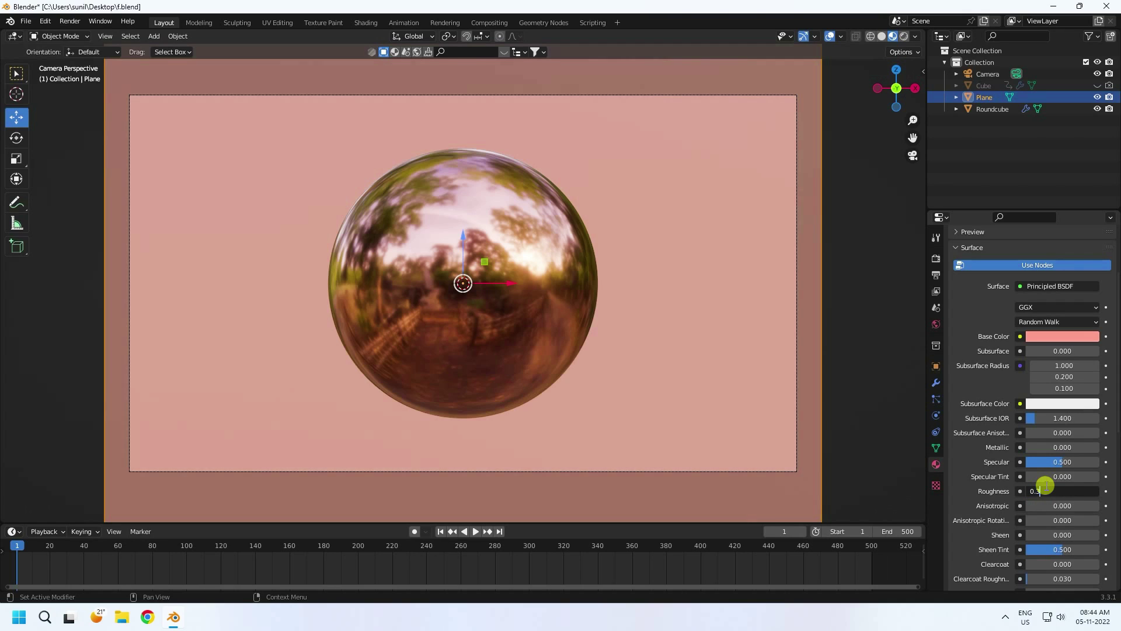
{"action": "key", "text": "Return"}
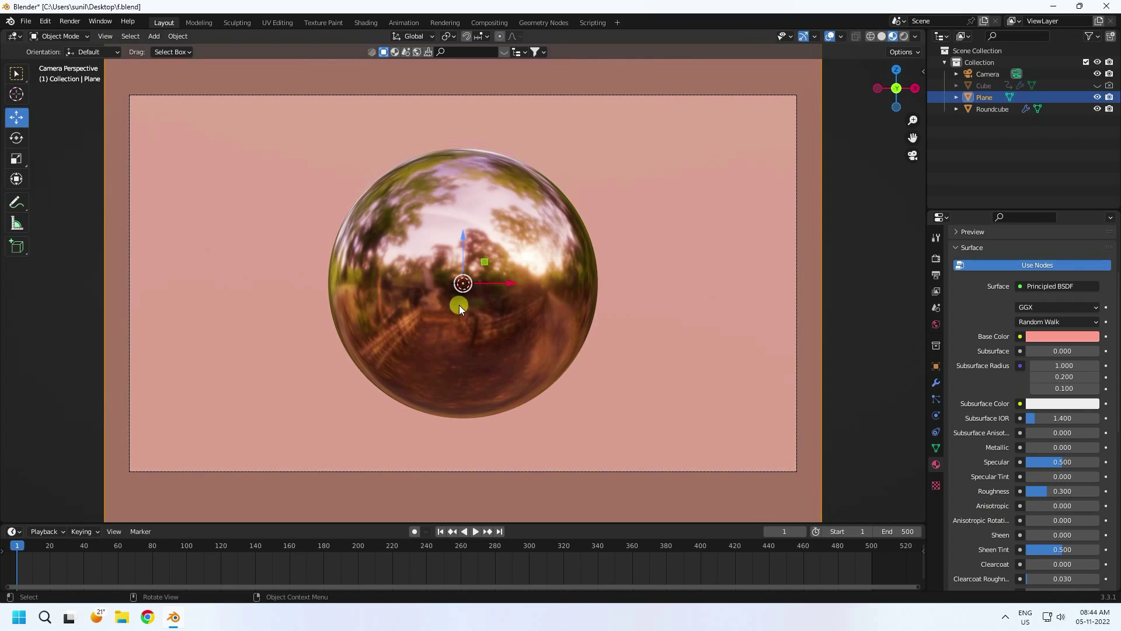
{"action": "left_click", "coordinate": [935, 324]}
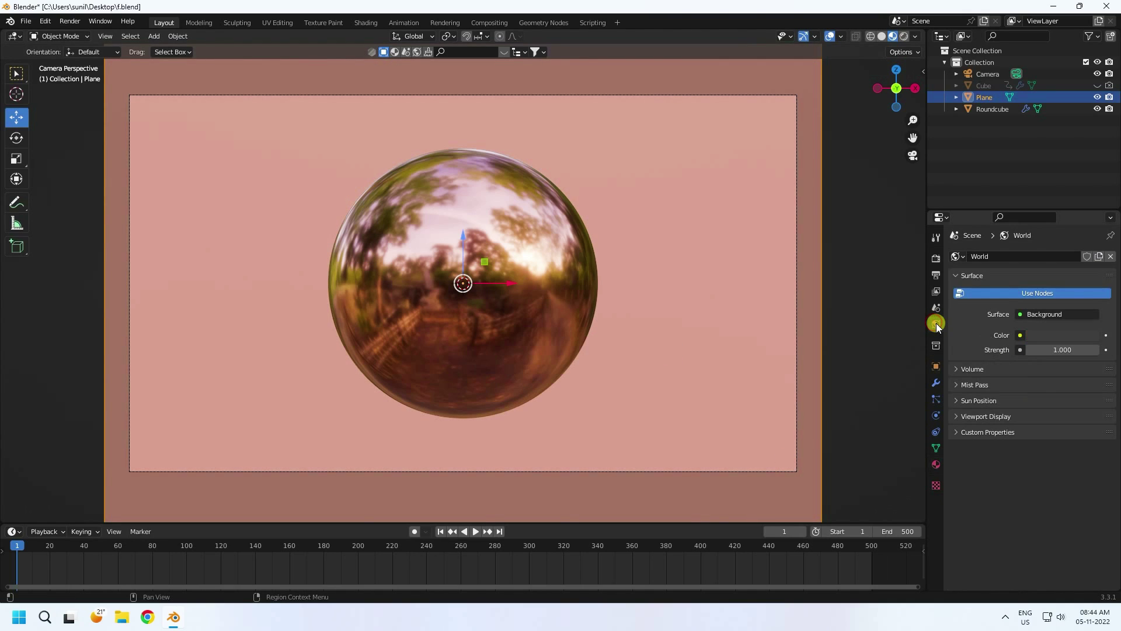
- Load hotel_room_4k.exr from the HDRi folder as the world Environment Texture, then save f.blend
{"action": "left_click", "coordinate": [1021, 336]}
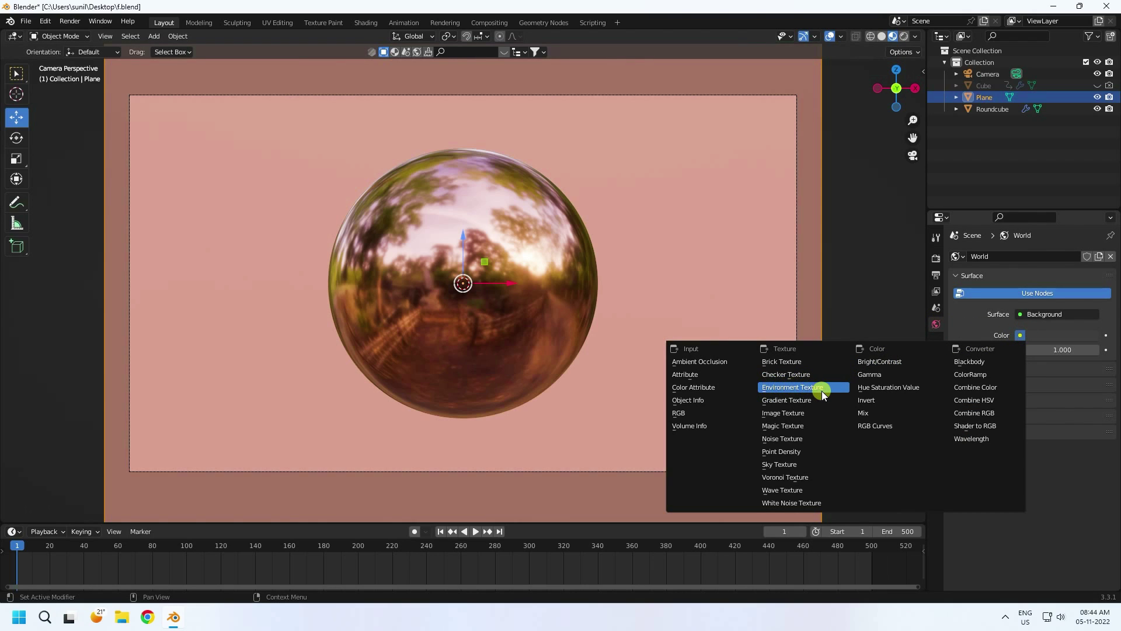
{"action": "left_click", "coordinate": [777, 388]}
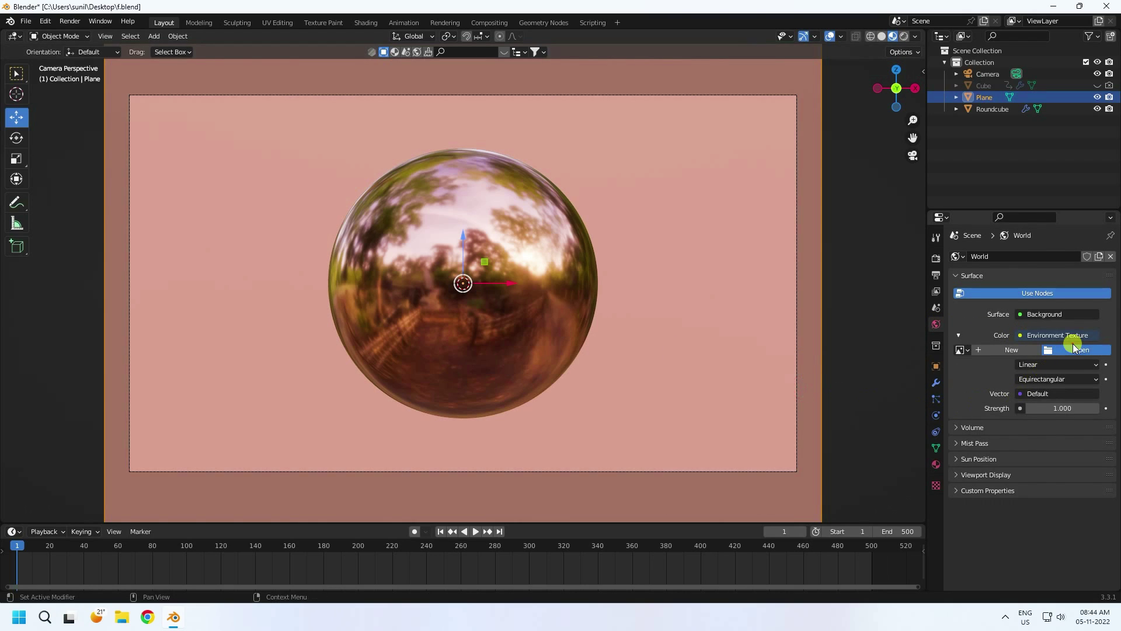
{"action": "left_click", "coordinate": [1080, 350]}
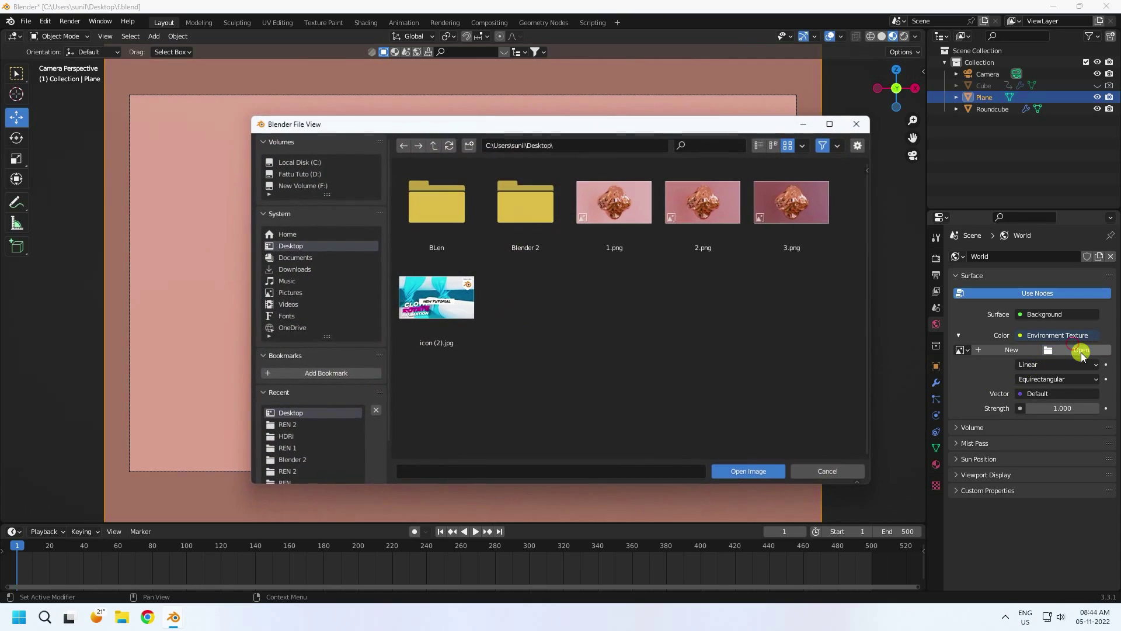
{"action": "left_click", "coordinate": [285, 436]}
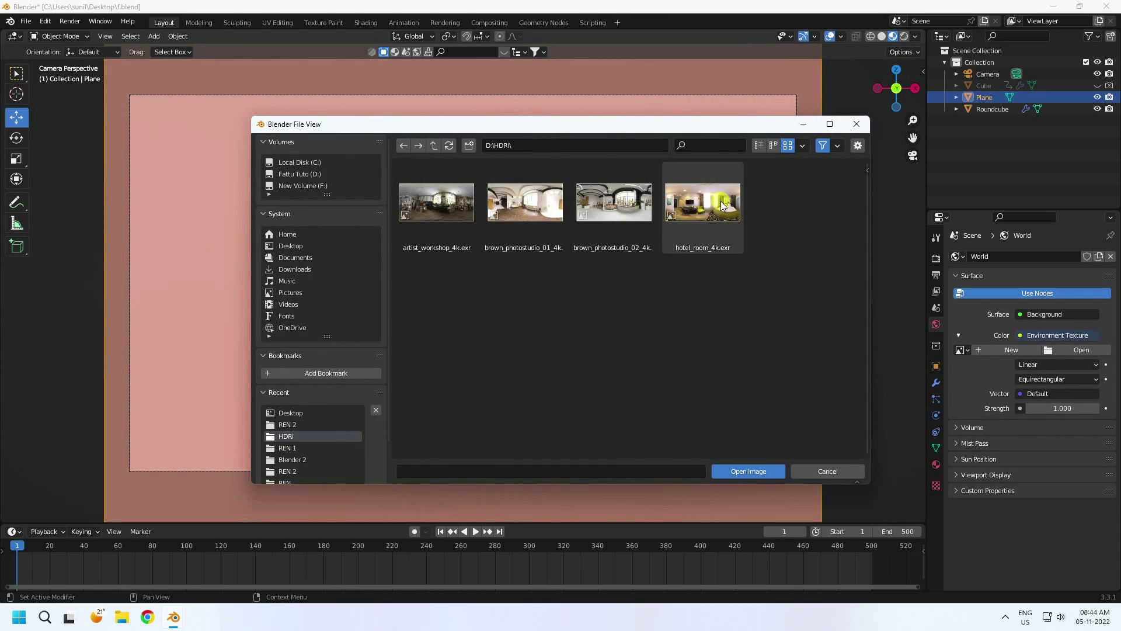
{"action": "left_click", "coordinate": [704, 231]}
{"action": "left_click", "coordinate": [750, 471]}
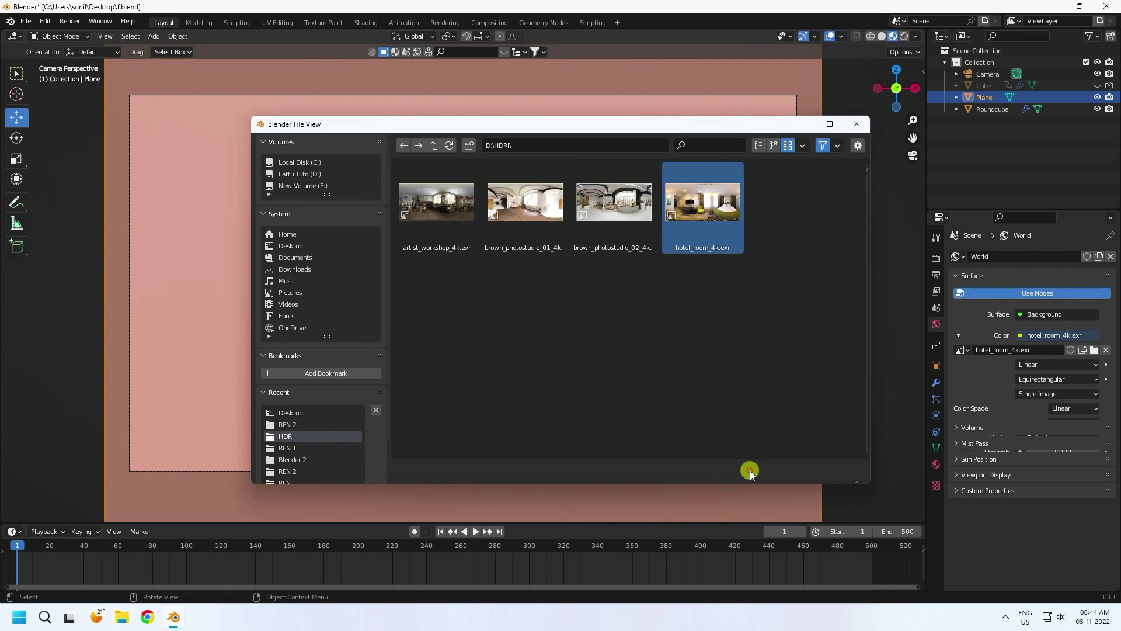
{"action": "left_click", "coordinate": [26, 21]}
{"action": "left_click", "coordinate": [86, 104]}
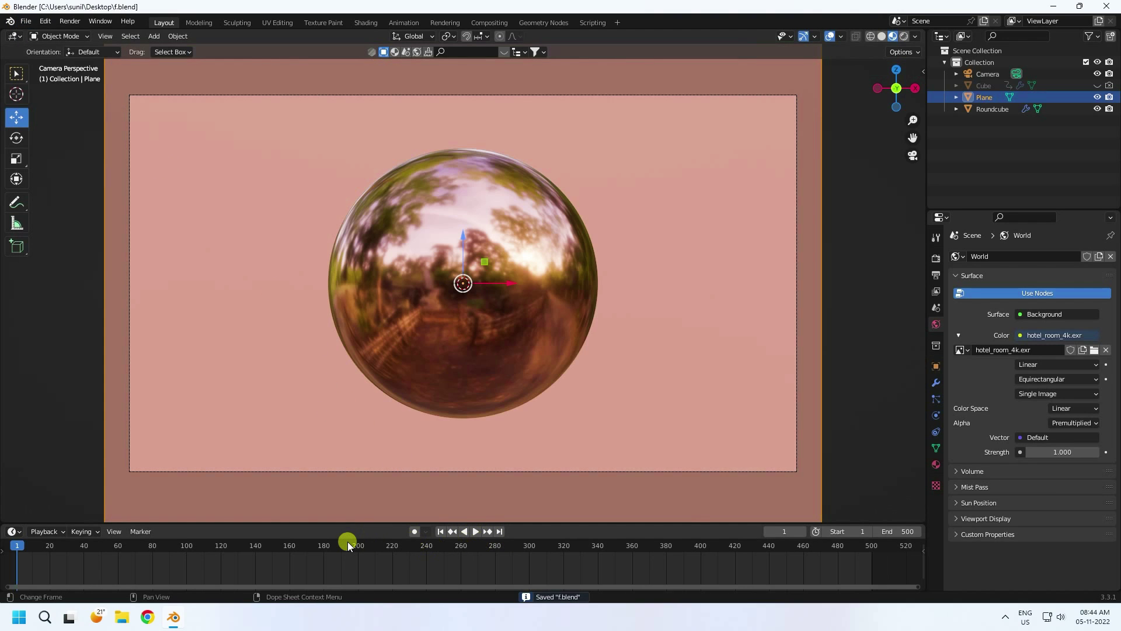
- Play the animation, stop at frame 151, render a test still, then close it
{"action": "left_click", "coordinate": [474, 531]}
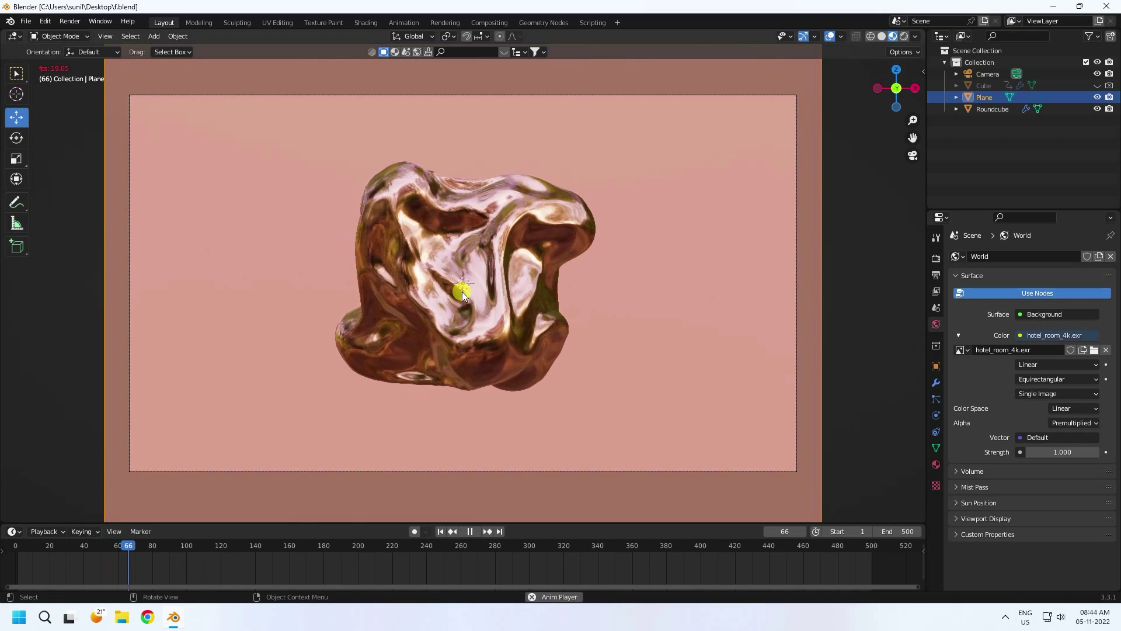
{"action": "left_click", "coordinate": [471, 531]}
{"action": "left_click", "coordinate": [68, 25]}
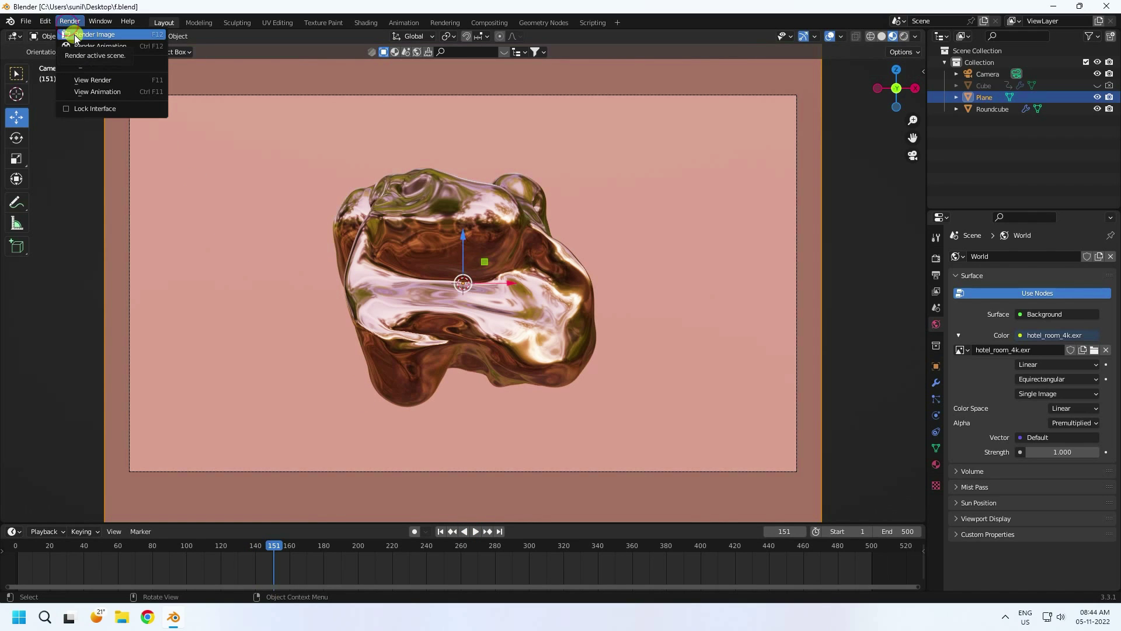
{"action": "left_click", "coordinate": [75, 35]}
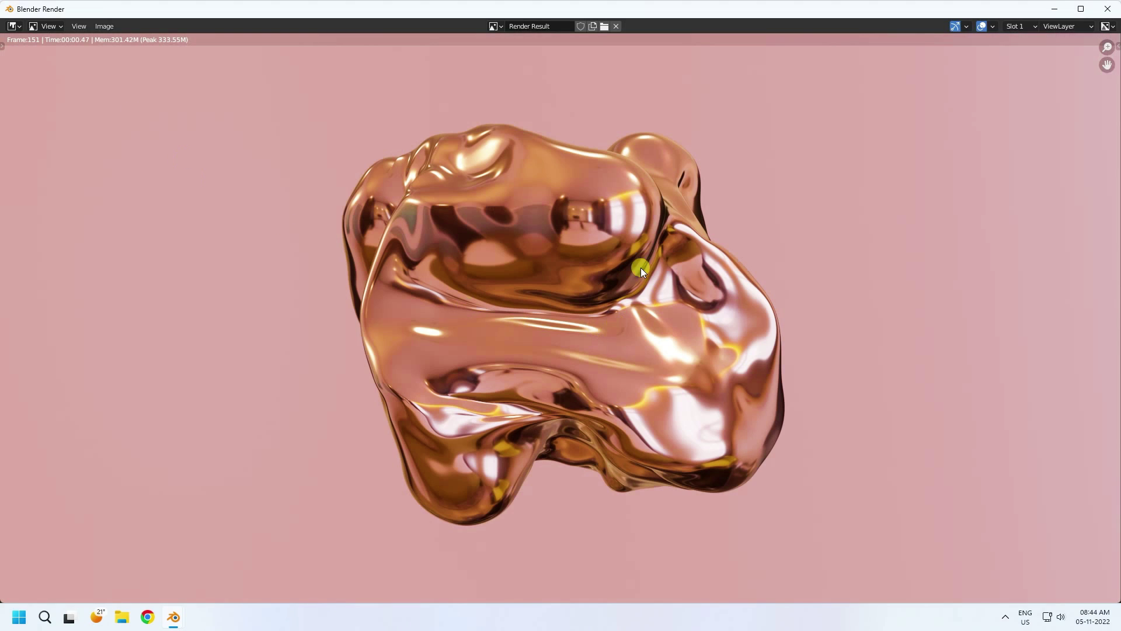
{"action": "scroll", "coordinate": [460, 290], "scroll_direction": "down", "scroll_amount": 1}
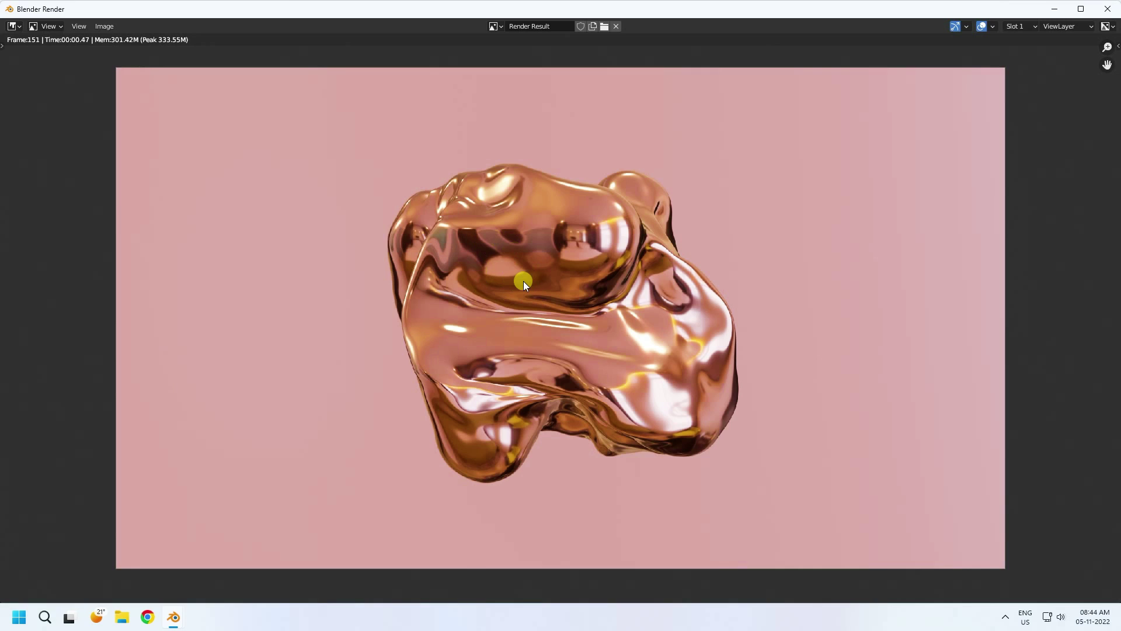
{"action": "key", "text": "Escape"}
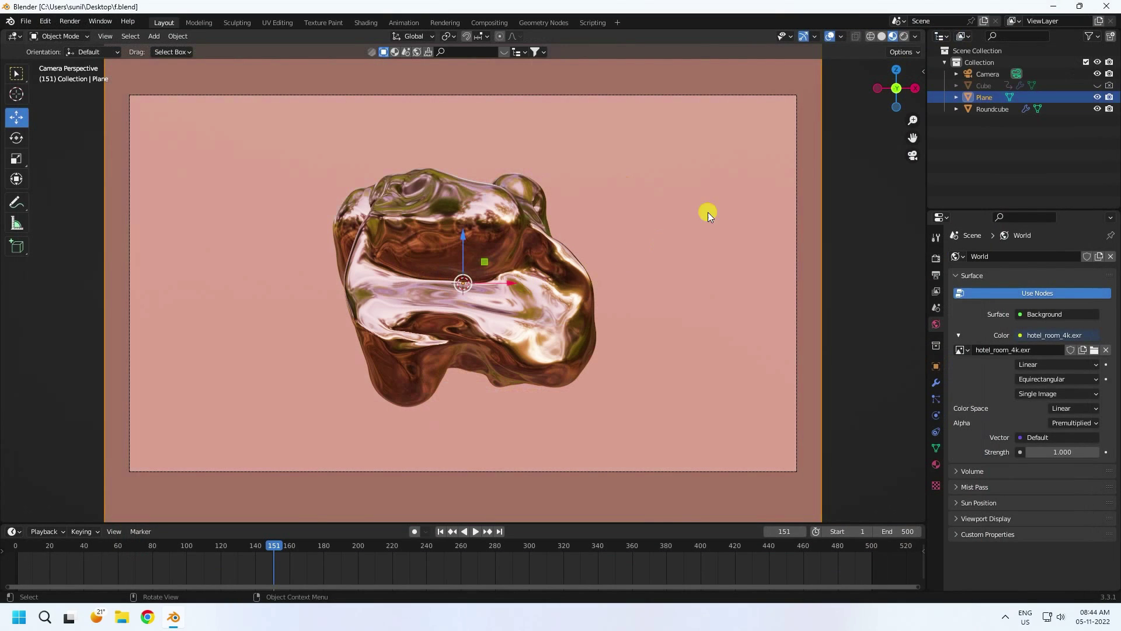
- Set the render engine to Cycles on GPU Compute with 128 maximum samples
{"action": "left_click", "coordinate": [937, 259]}
{"action": "left_click", "coordinate": [1023, 259]}
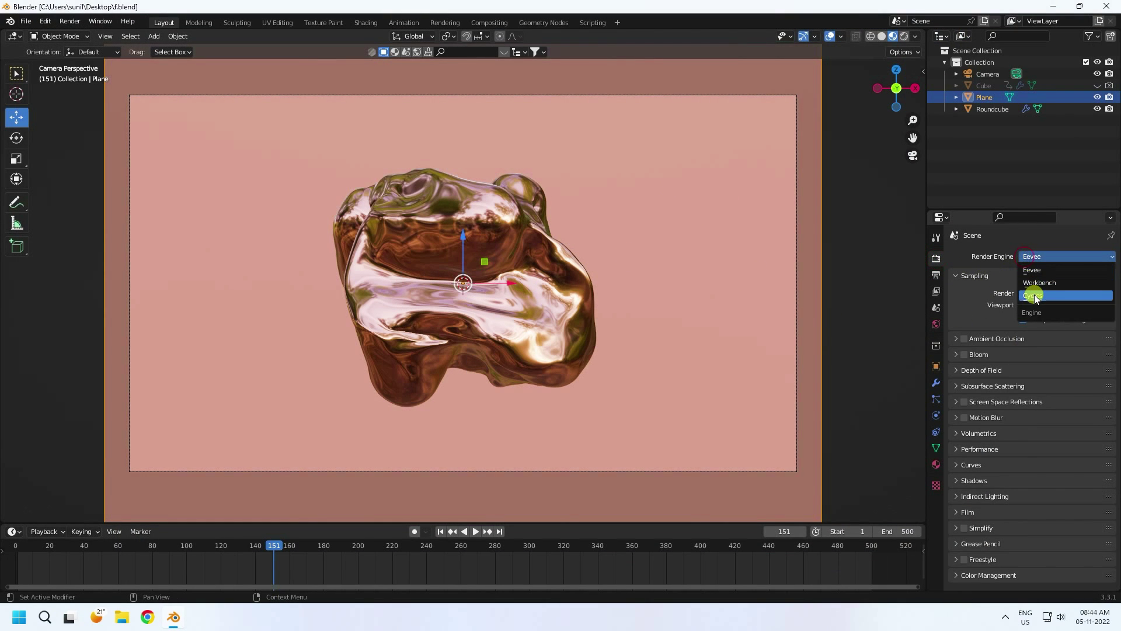
{"action": "left_click", "coordinate": [1035, 297]}
{"action": "left_click", "coordinate": [1032, 285]}
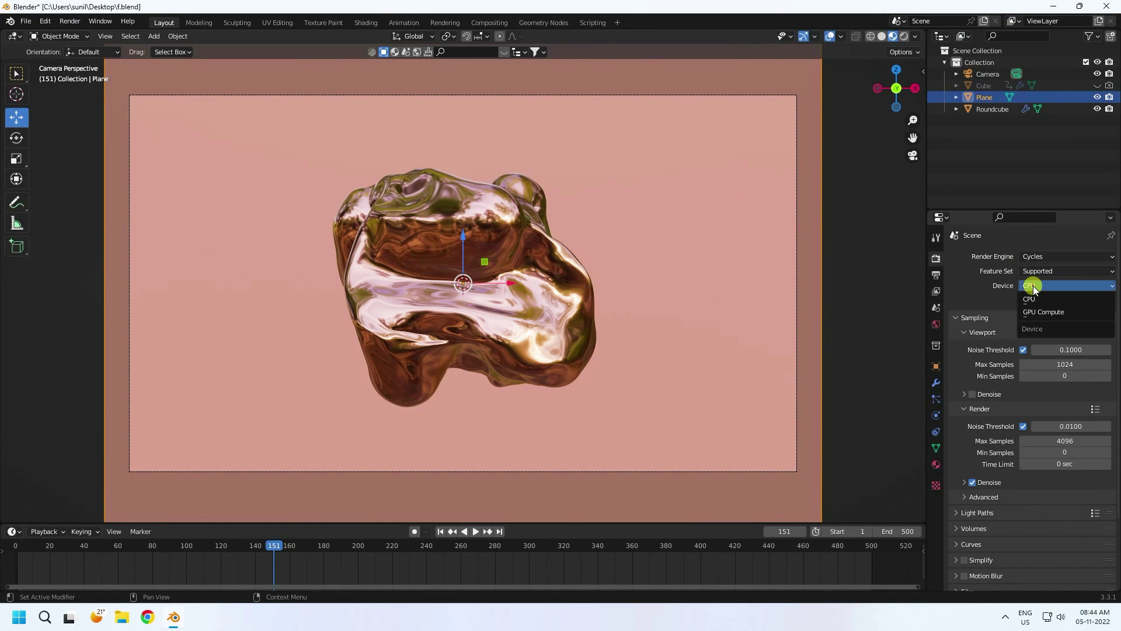
{"action": "left_click", "coordinate": [1034, 320]}
{"action": "left_click", "coordinate": [1060, 438]}
{"action": "type", "text": "1"}
{"action": "key", "text": "Return"}
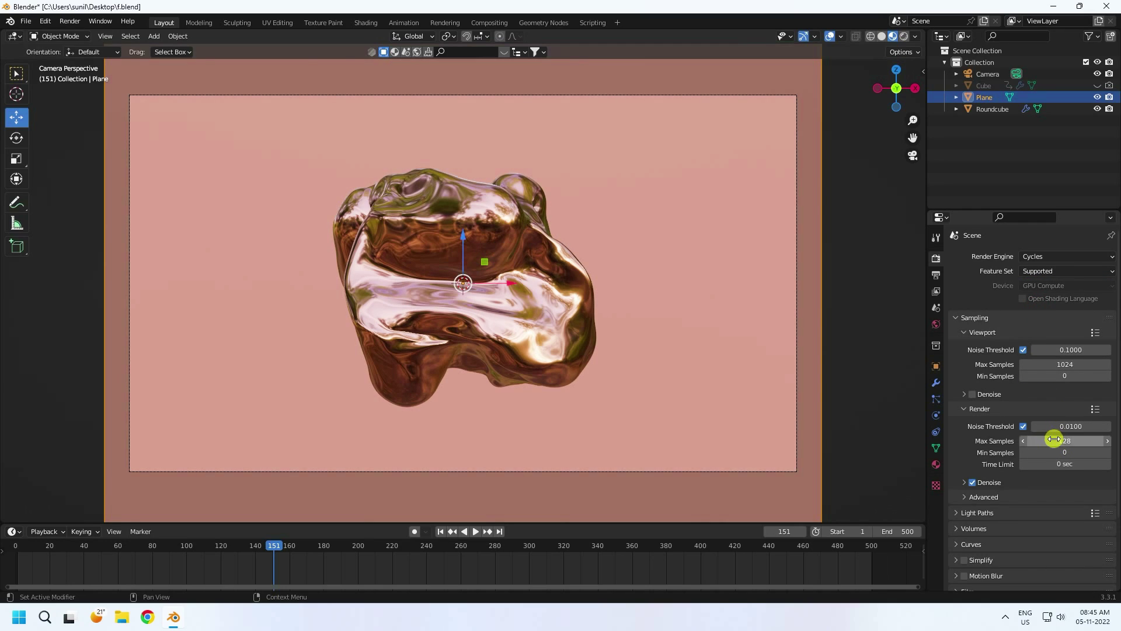
- Render a Cycles test image of the current frame and close the result window
{"action": "left_click", "coordinate": [69, 23]}
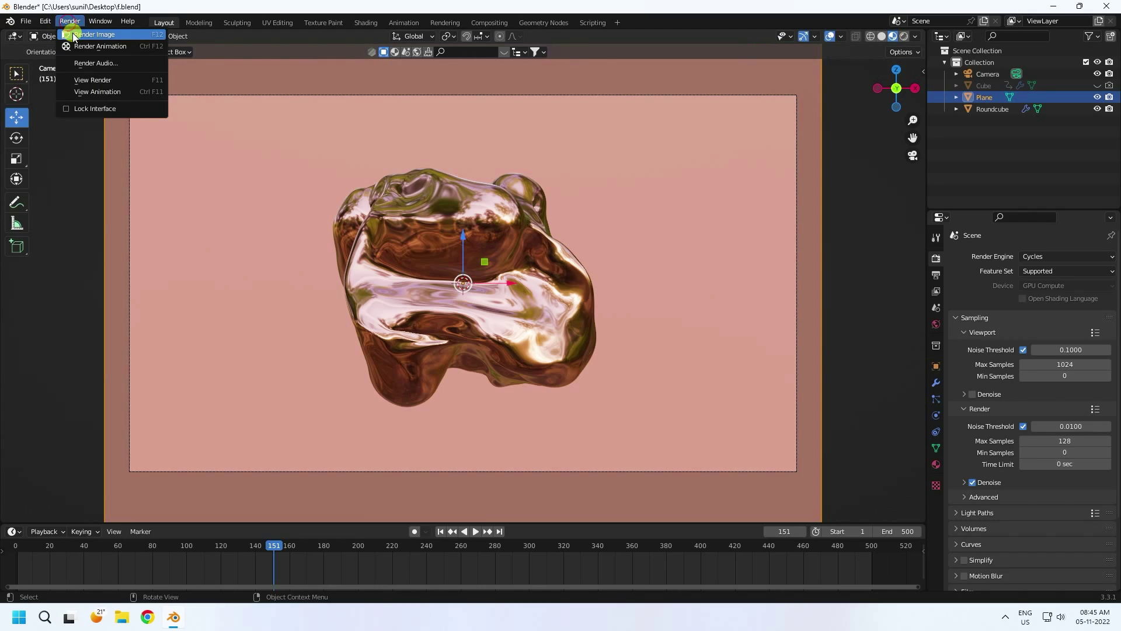
{"action": "left_click", "coordinate": [73, 34]}
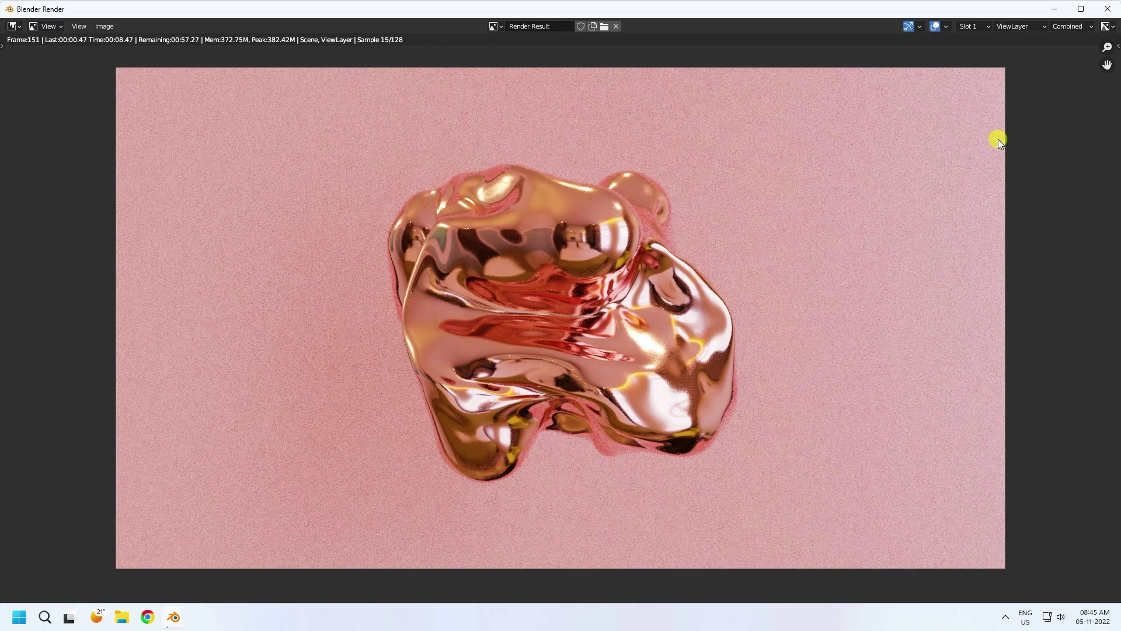
{"action": "left_click", "coordinate": [1109, 8]}
- Set the output frame rate to 30 fps
{"action": "left_click", "coordinate": [936, 274]}
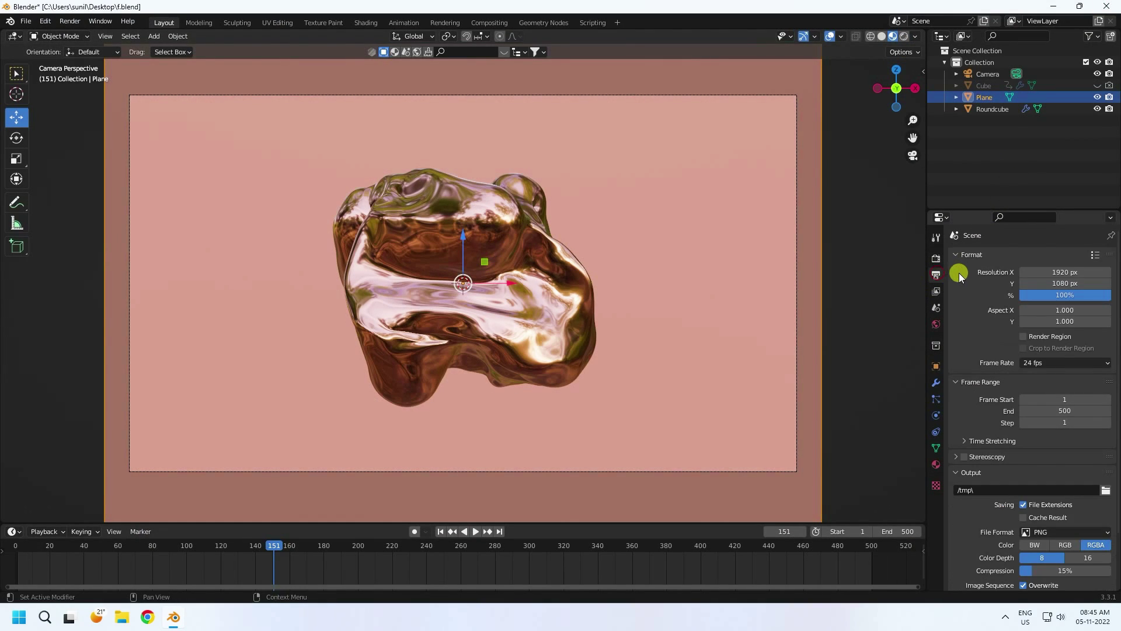
{"action": "left_click", "coordinate": [1060, 362]}
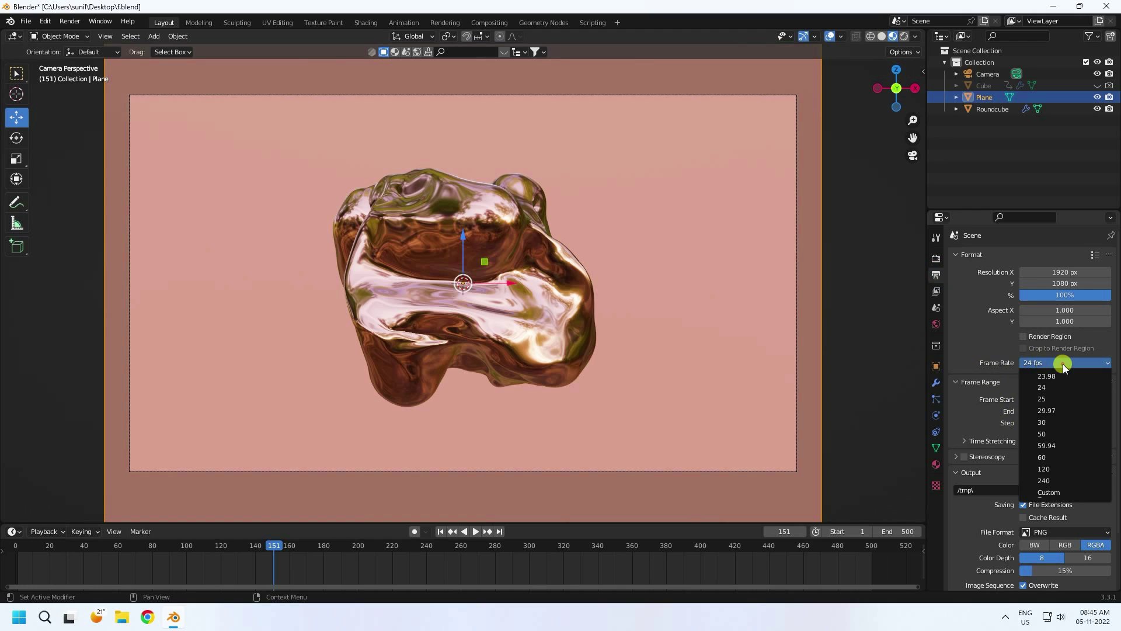
{"action": "left_click", "coordinate": [1041, 423]}
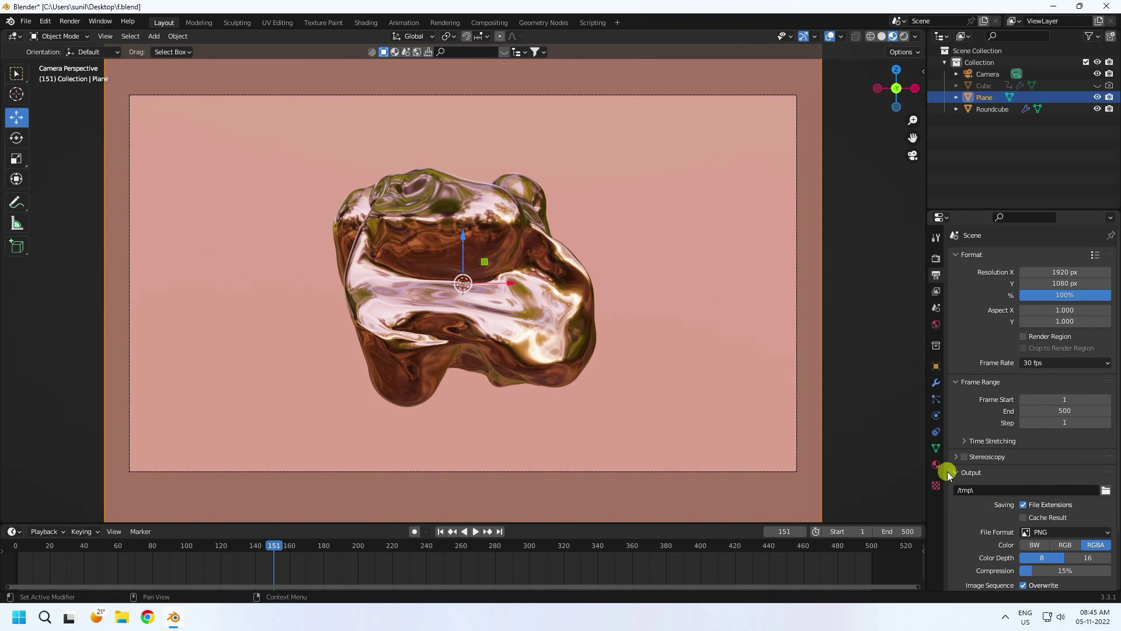
- Create a New Folder on the Desktop for the rendered frames and open it
{"action": "left_click", "coordinate": [1105, 490]}
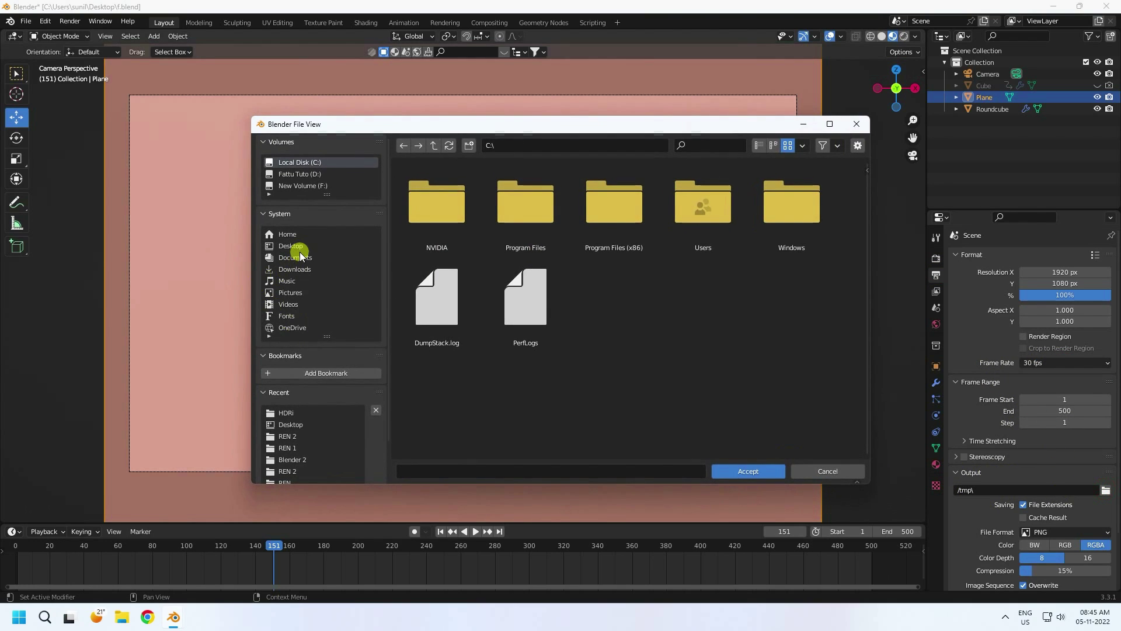
{"action": "right_click", "coordinate": [525, 403]}
{"action": "left_click", "coordinate": [487, 401]}
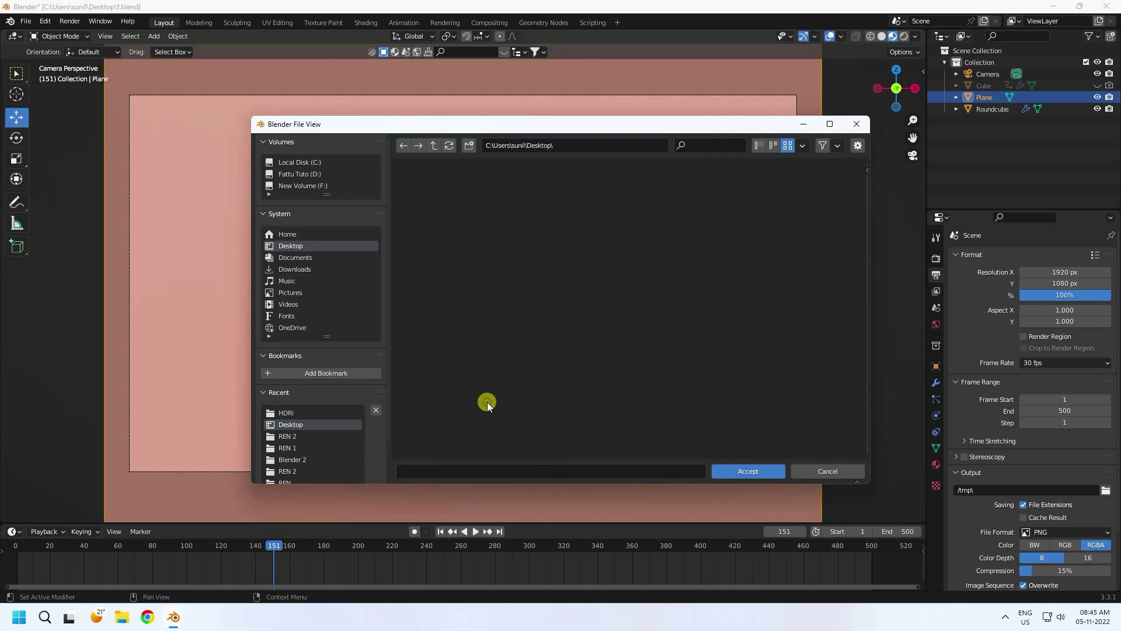
{"action": "left_click", "coordinate": [612, 201]}
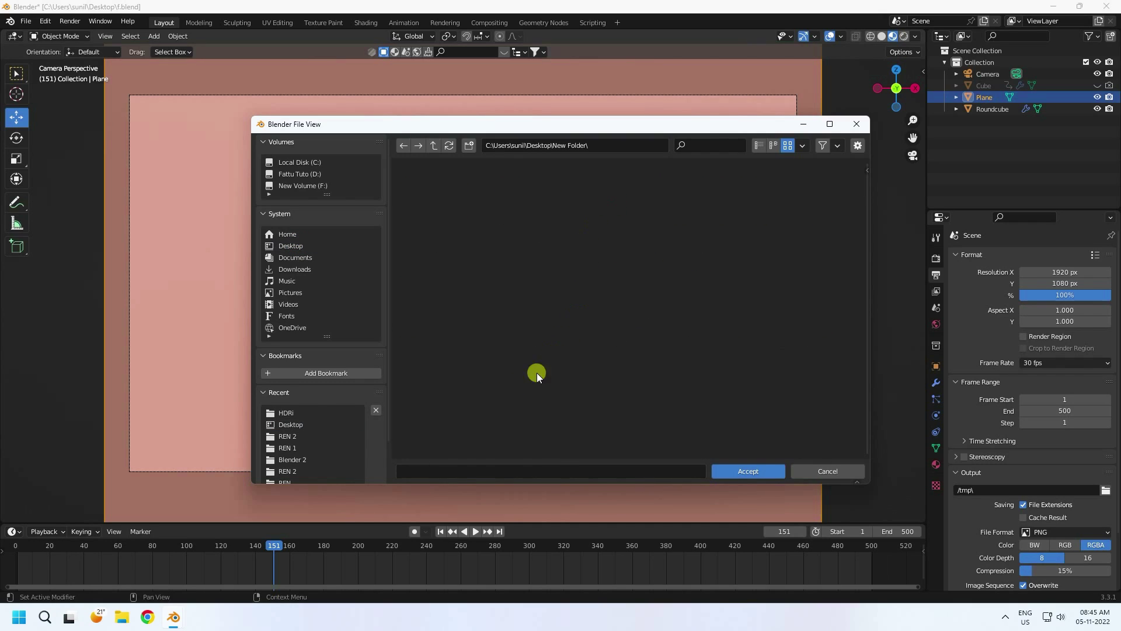